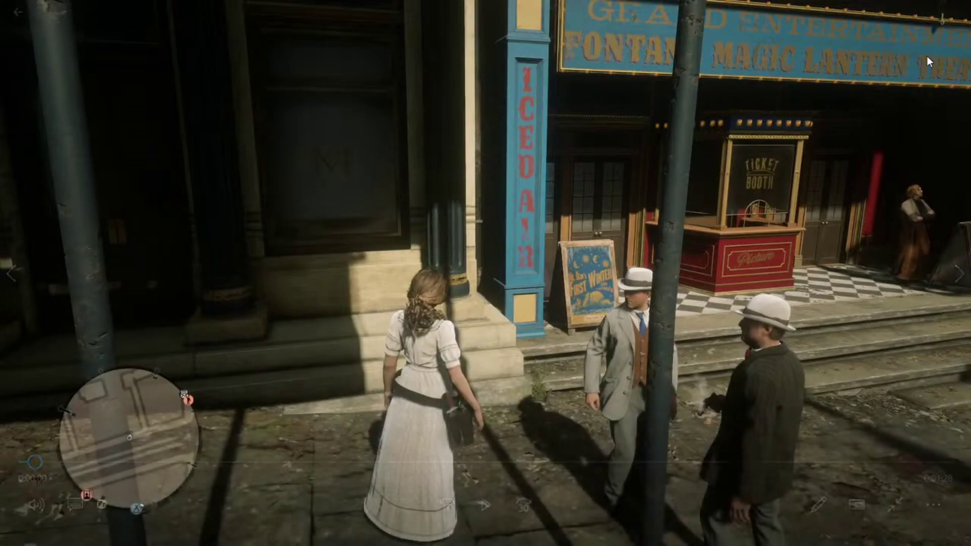
- Close the playing video and look through the 05 and 06 Coffee clips in the Captures folder
click(959, 8)
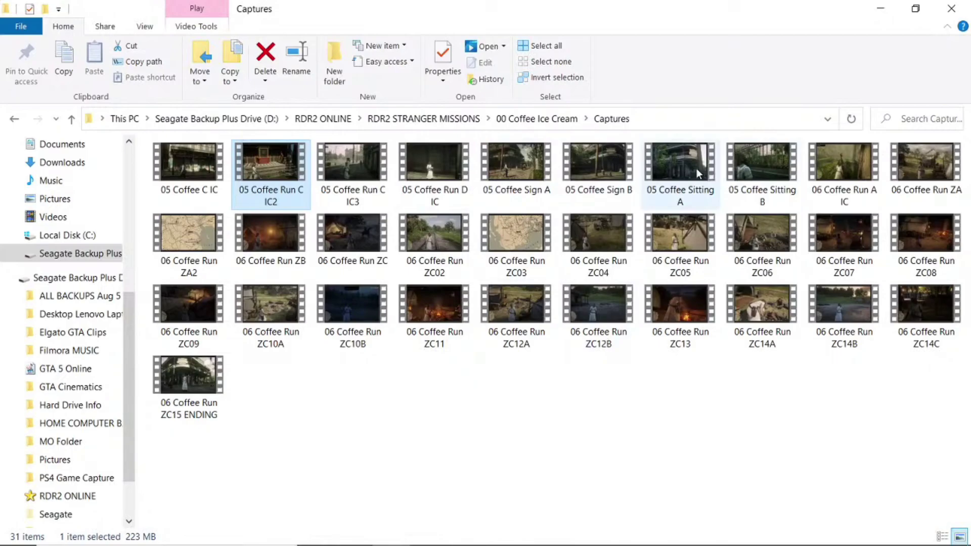
mouse_move(700, 171)
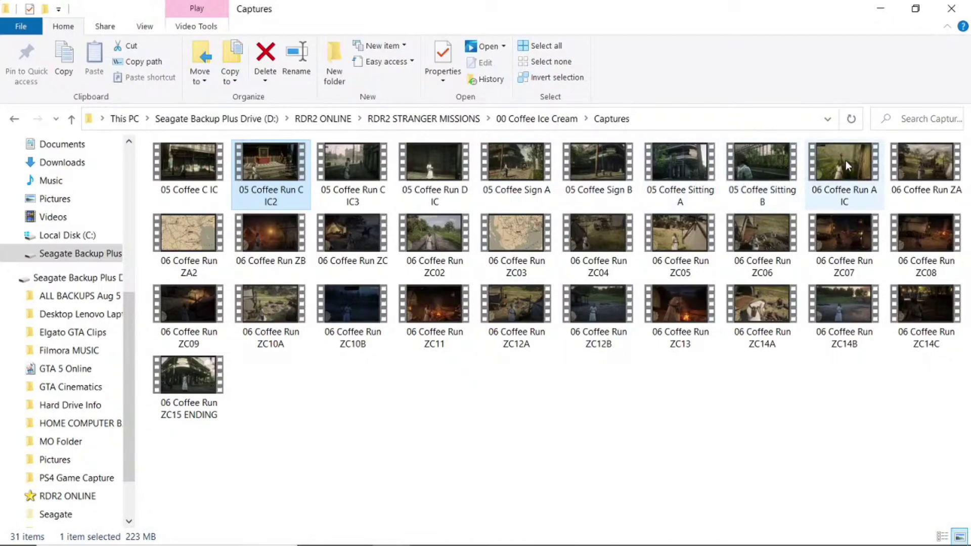
mouse_move(848, 165)
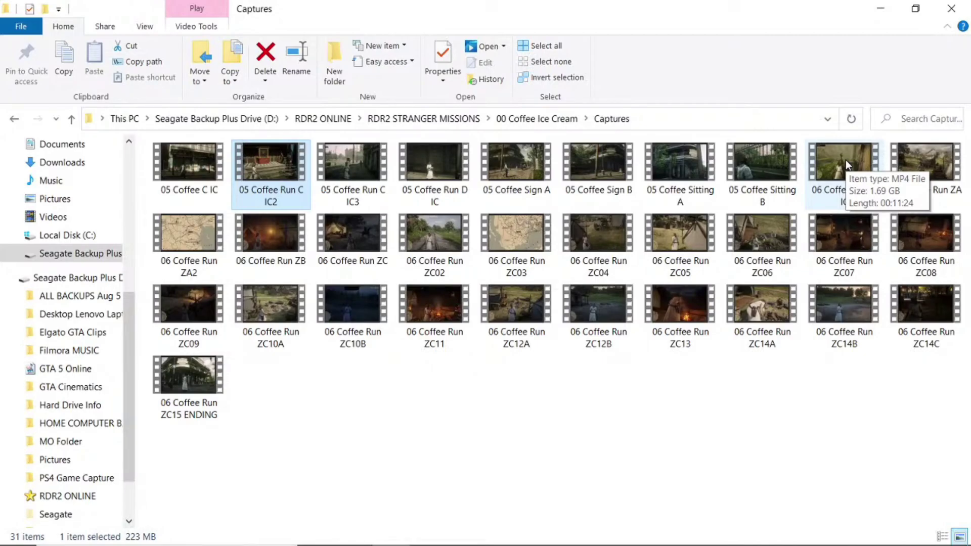
mouse_move(926, 163)
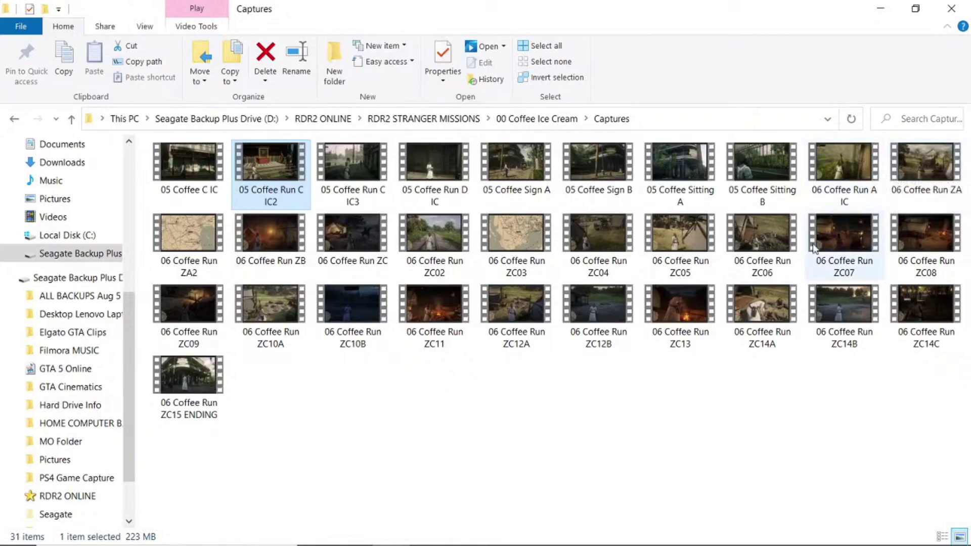
mouse_move(798, 277)
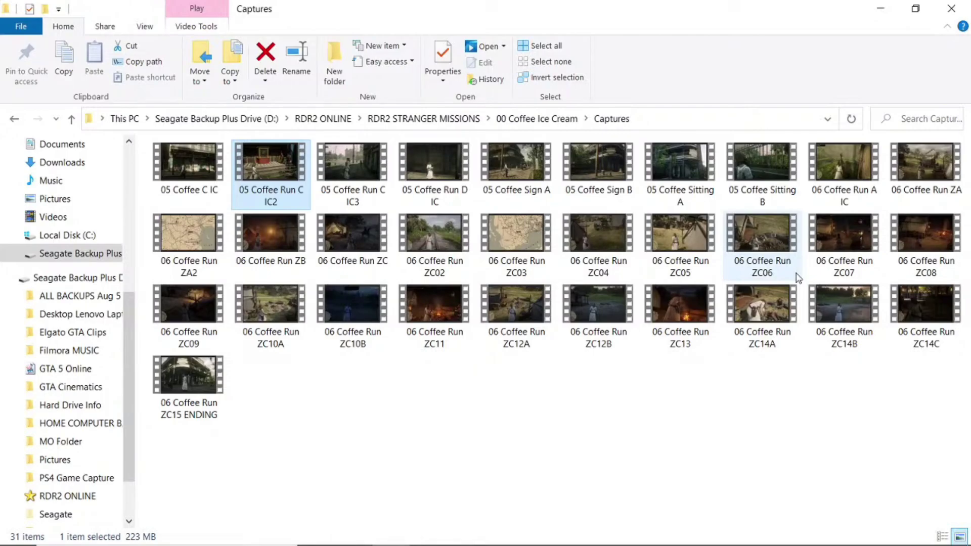
- Switch to Wondershare Filmora and play the timeline from 00:00:02:36 with video track 2 hidden
click(879, 7)
click(584, 537)
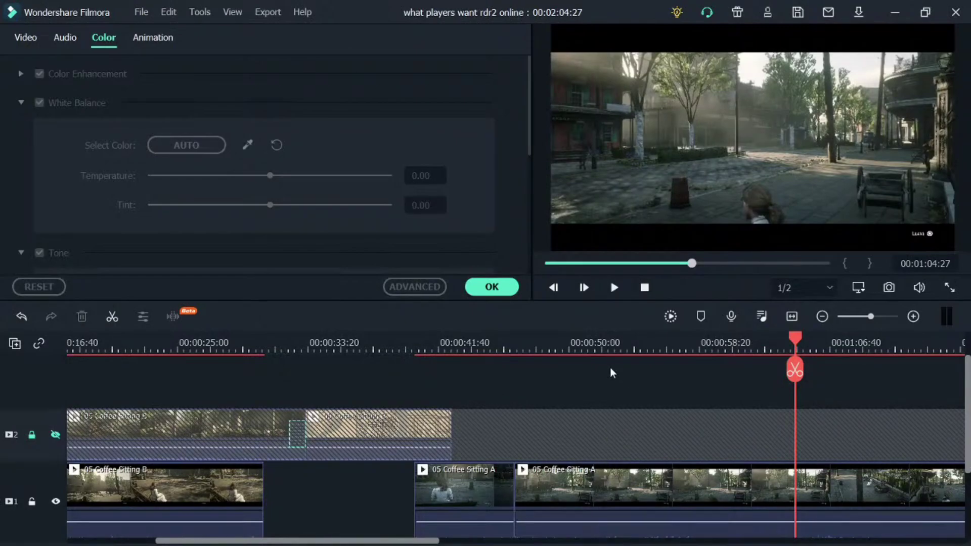
drag(167, 540, 78, 527)
click(106, 349)
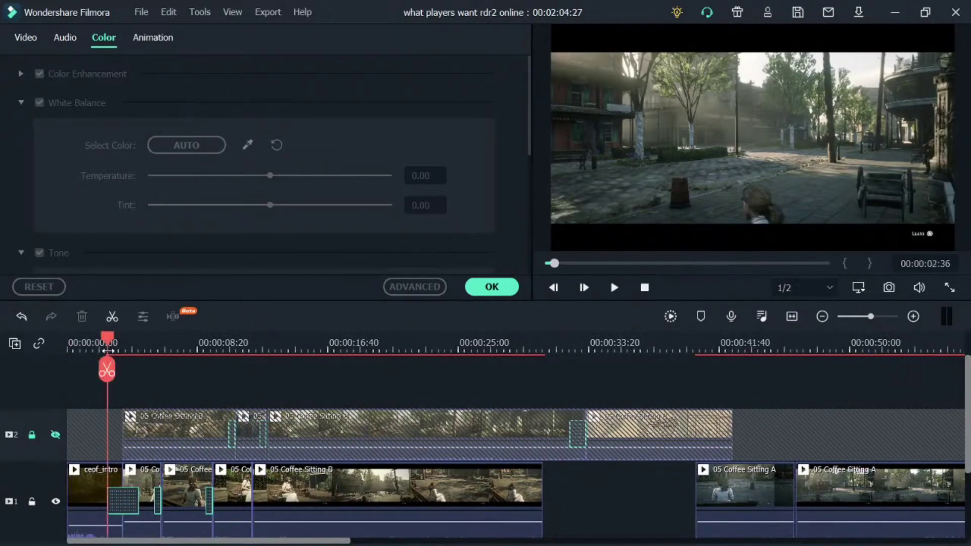
key(space)
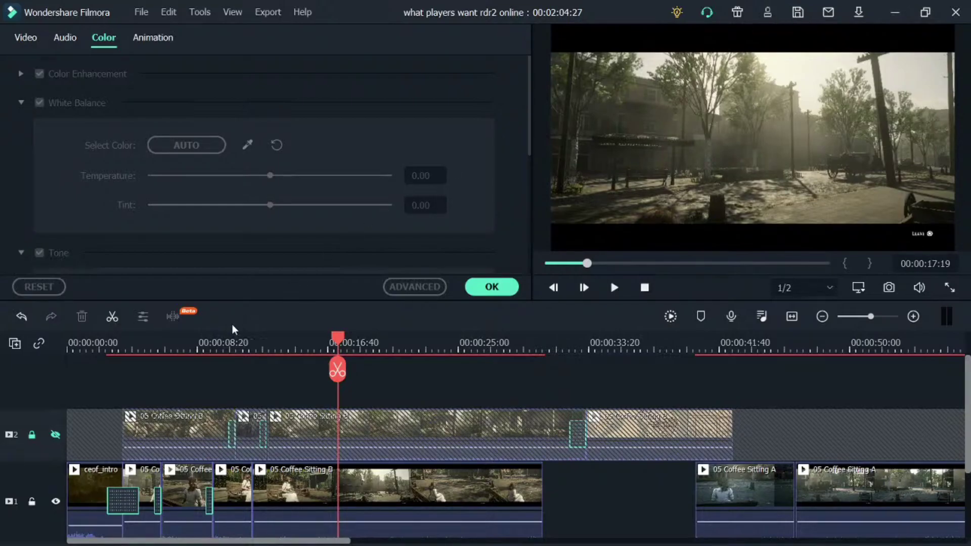
- Unlock and unhide video track 2, and preview its first 05 Coffee Sitting B clip in short stretches from about 7 seconds
click(33, 432)
click(55, 434)
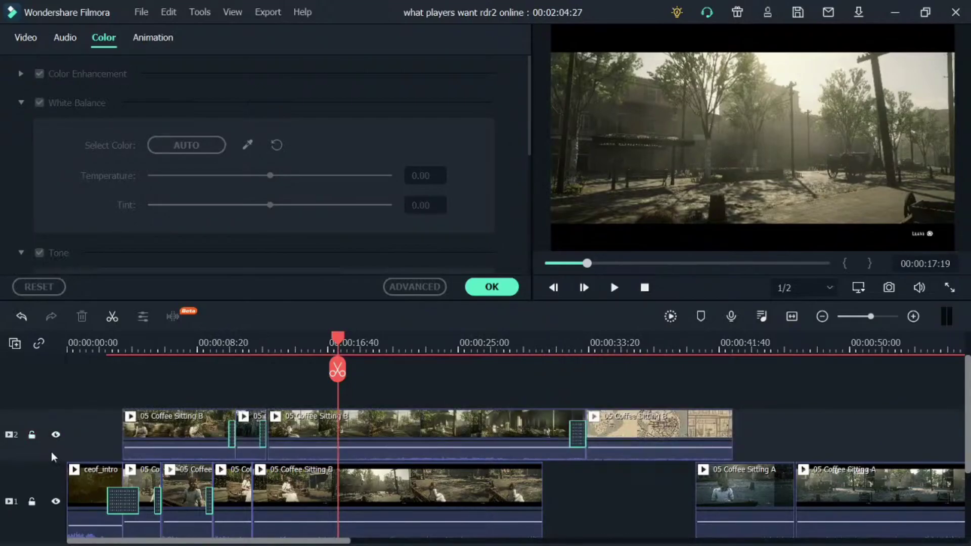
click(180, 342)
key(space)
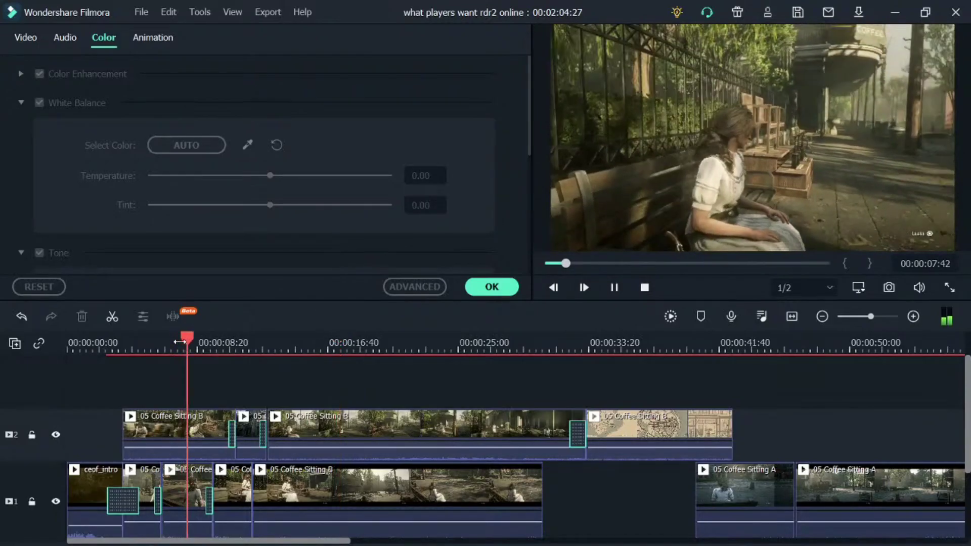
key(space)
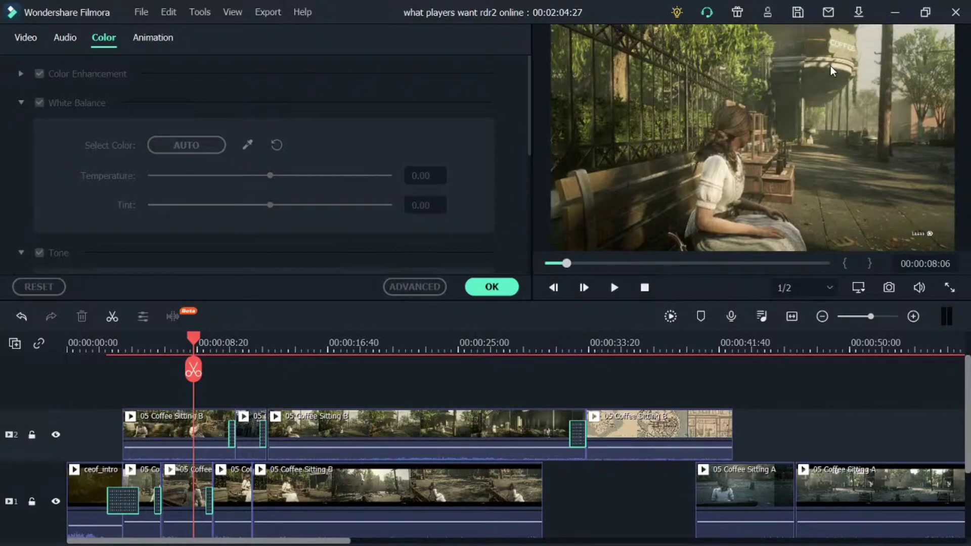
key(space)
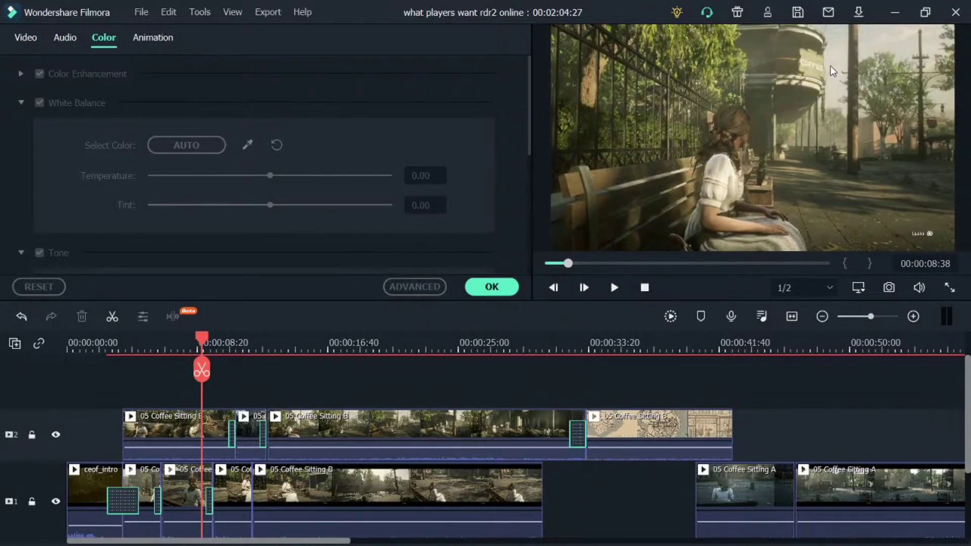
key(space)
key(space)
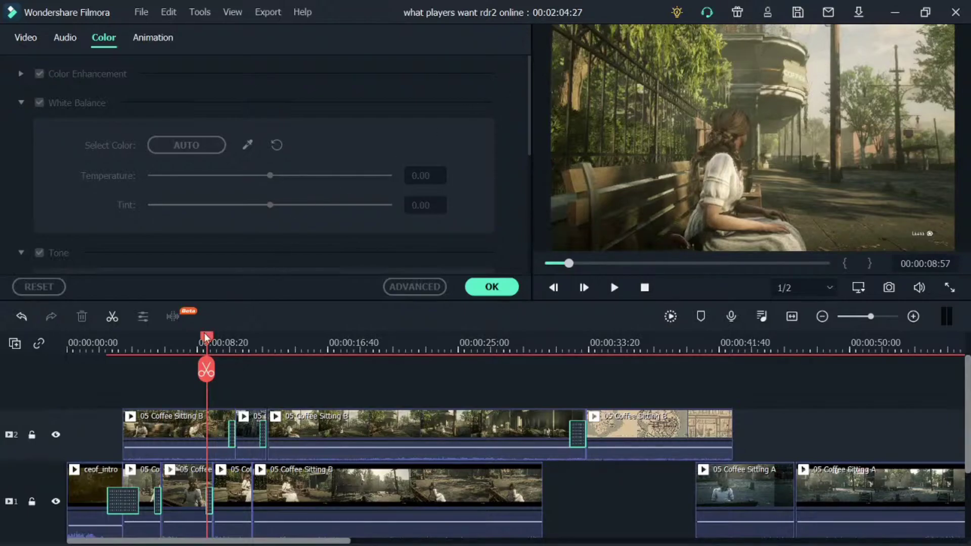
- Preview the long 05 Coffee Sitting B clip on track 2 in short stretches from 00:00:16:45 and 00:00:19:37
drag(205, 341, 330, 353)
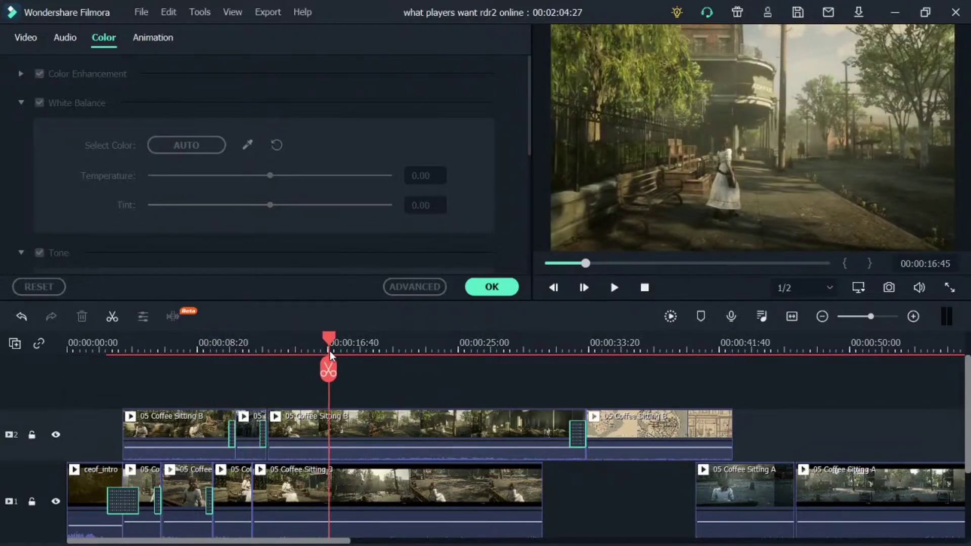
key(space)
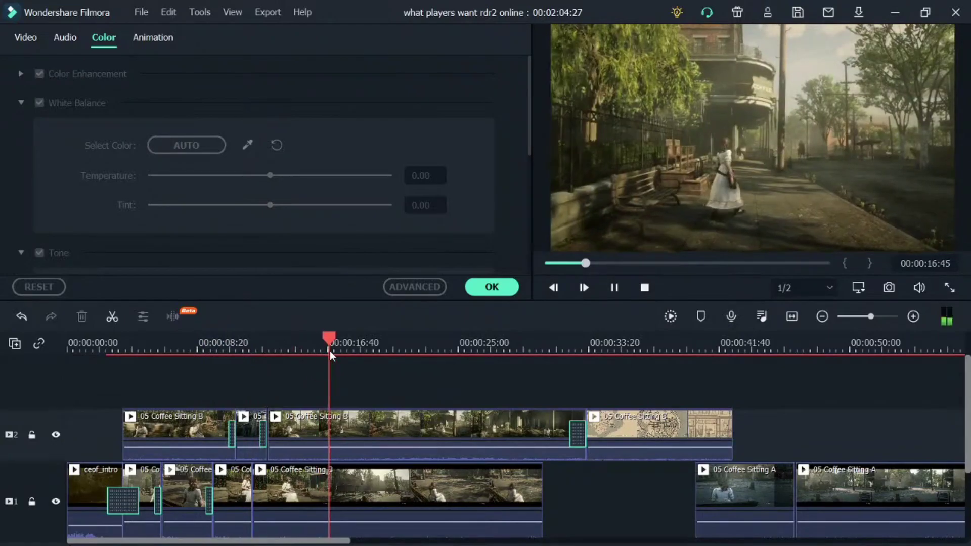
key(space)
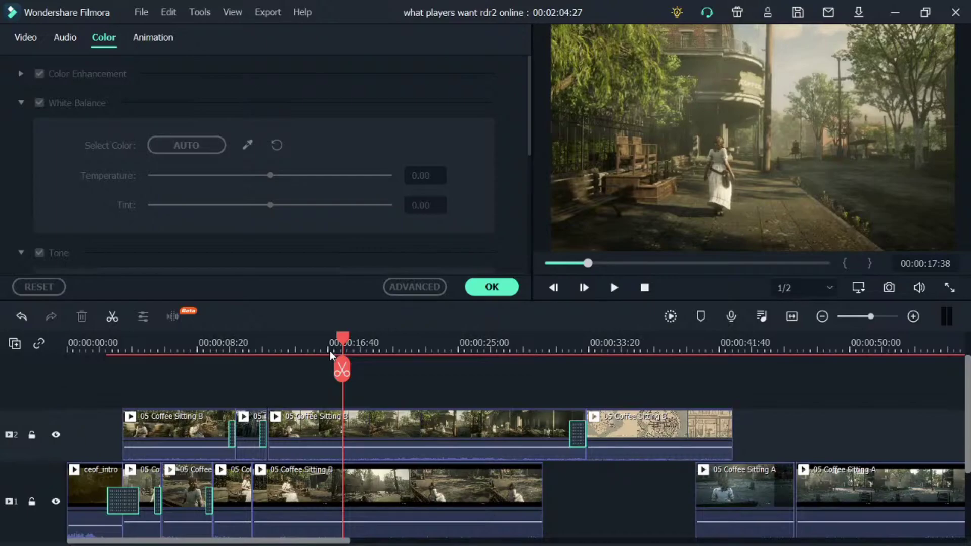
drag(345, 340, 374, 345)
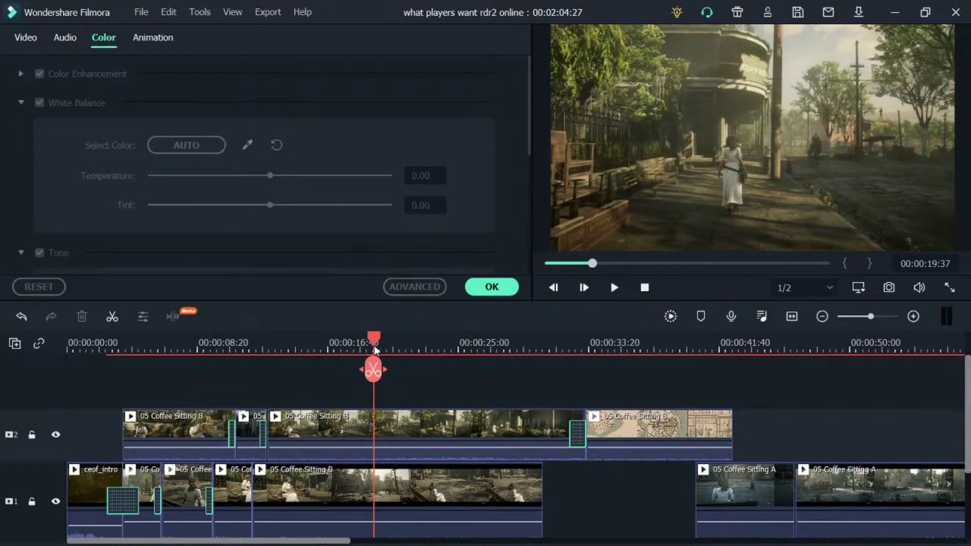
key(space)
key(space)
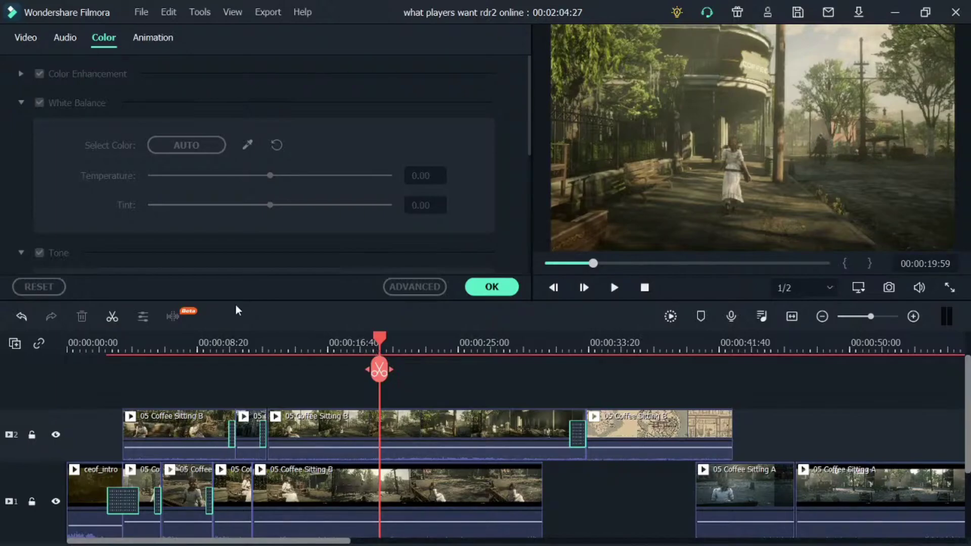
- Review the edit from the intro at 00:00:01:30 through the bench shots to the street walk at about 22 seconds
click(91, 344)
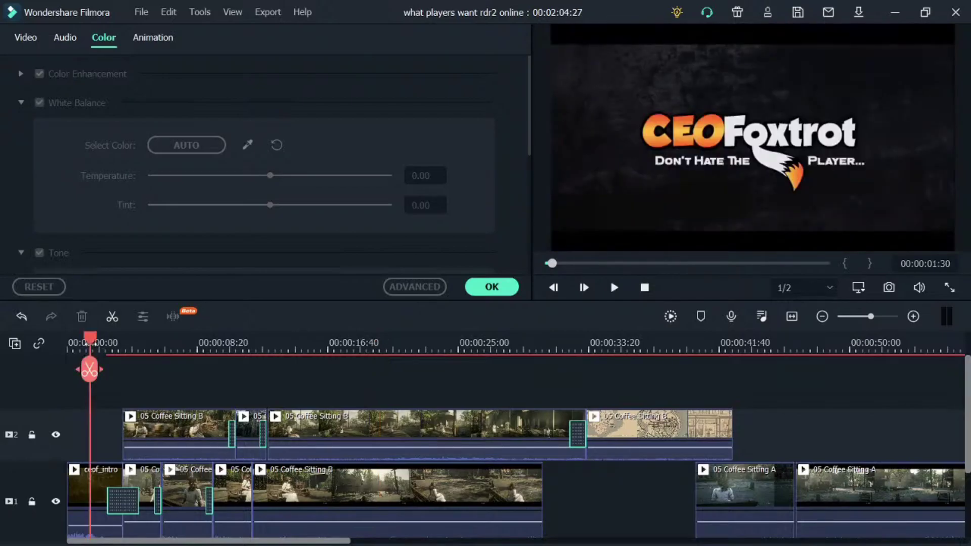
key(space)
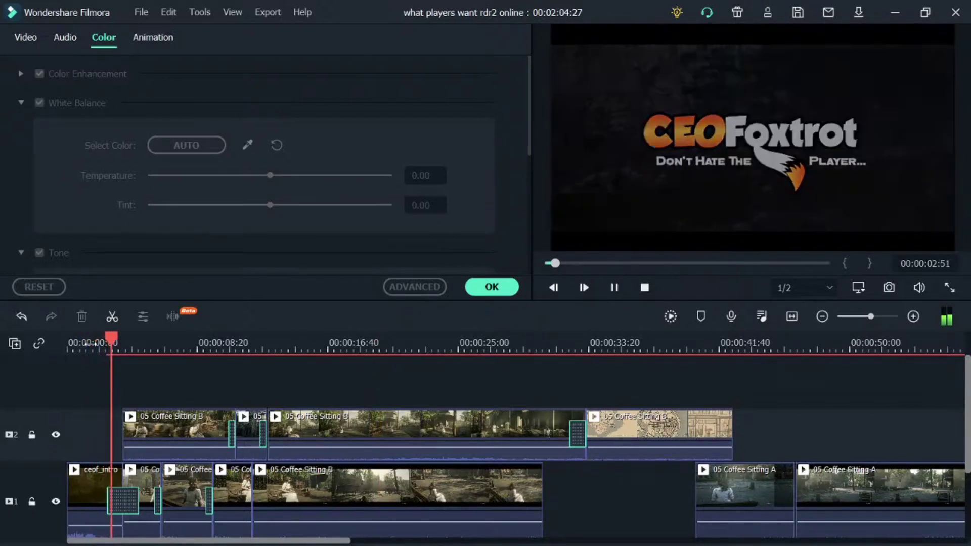
key(space)
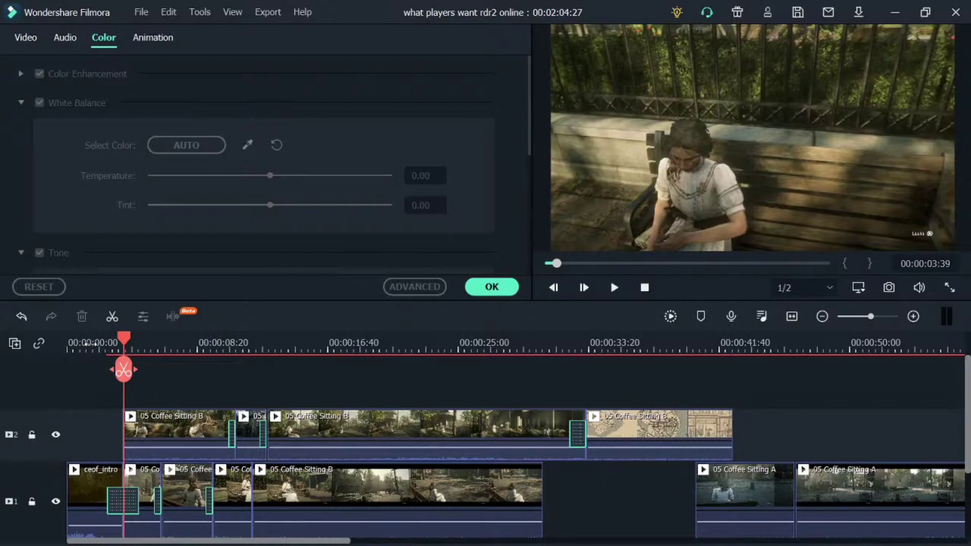
drag(123, 370, 130, 370)
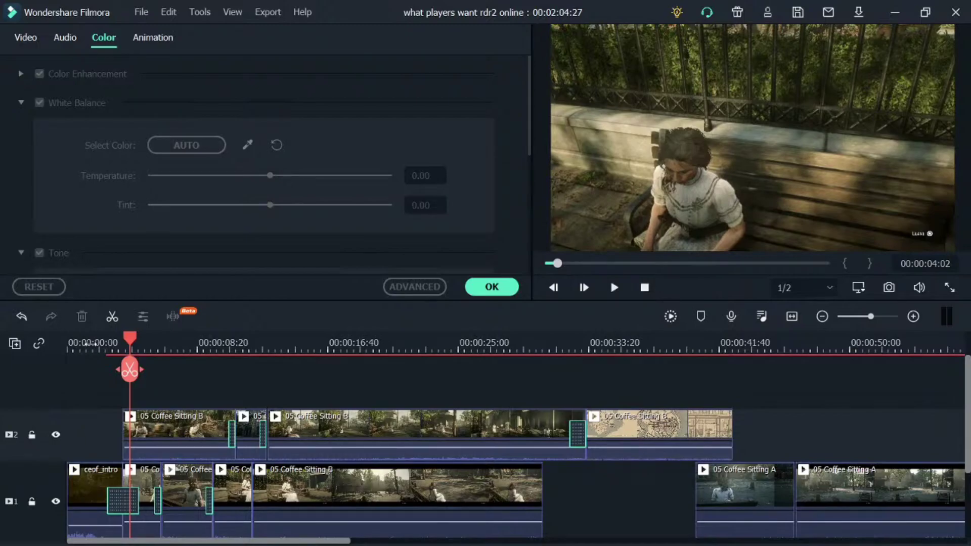
click(612, 283)
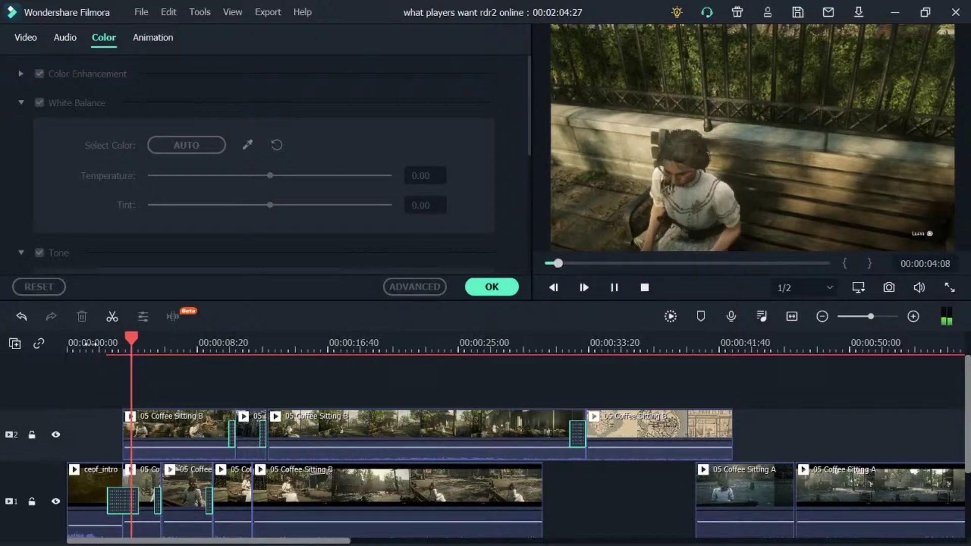
click(612, 284)
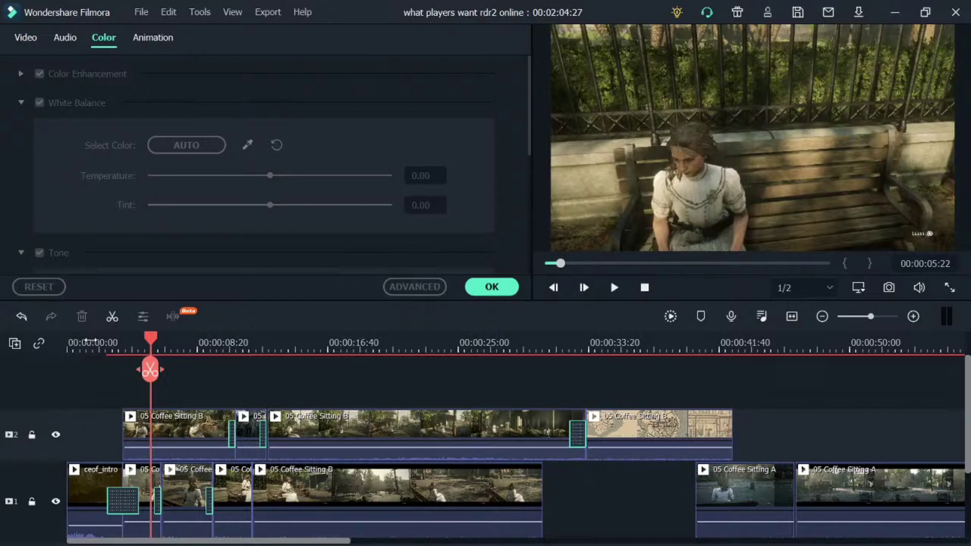
click(612, 284)
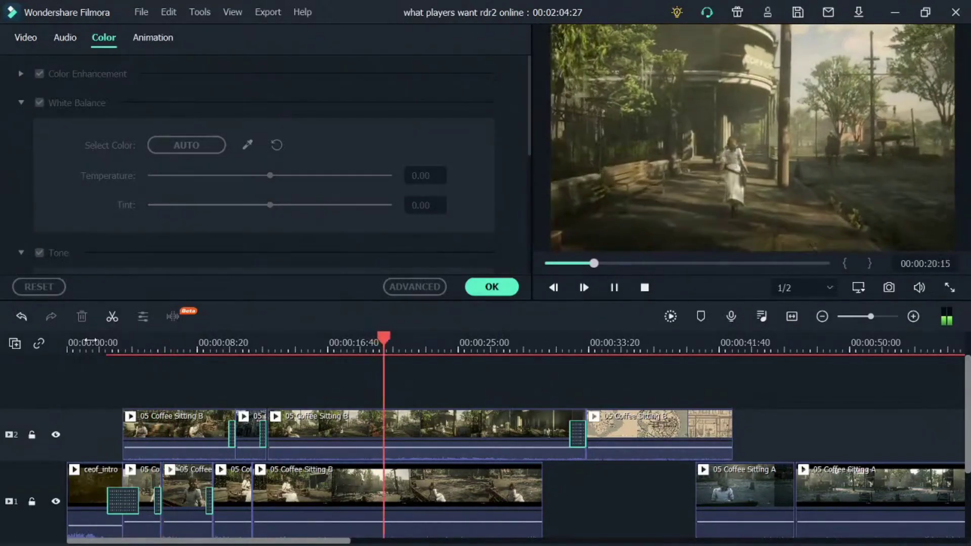
key(space)
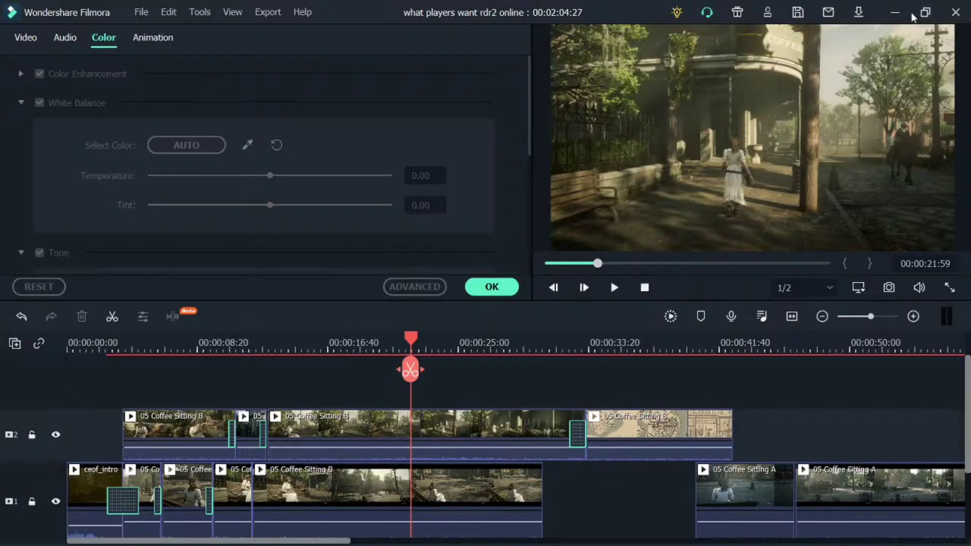
- Switch to the Captures folder in File Explorer, play the 05 Coffee Run C IC3 clip, skip ahead to 0:36 and close it
click(893, 14)
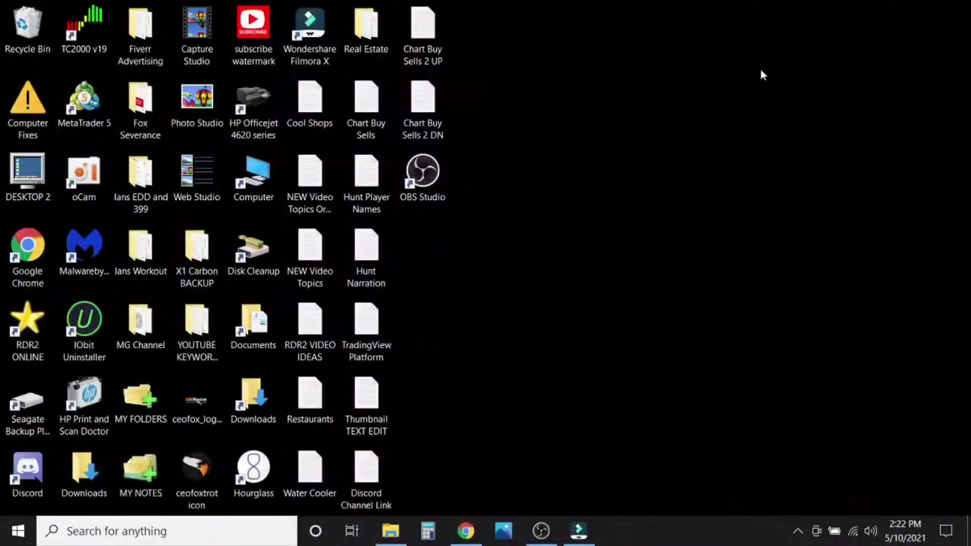
click(425, 529)
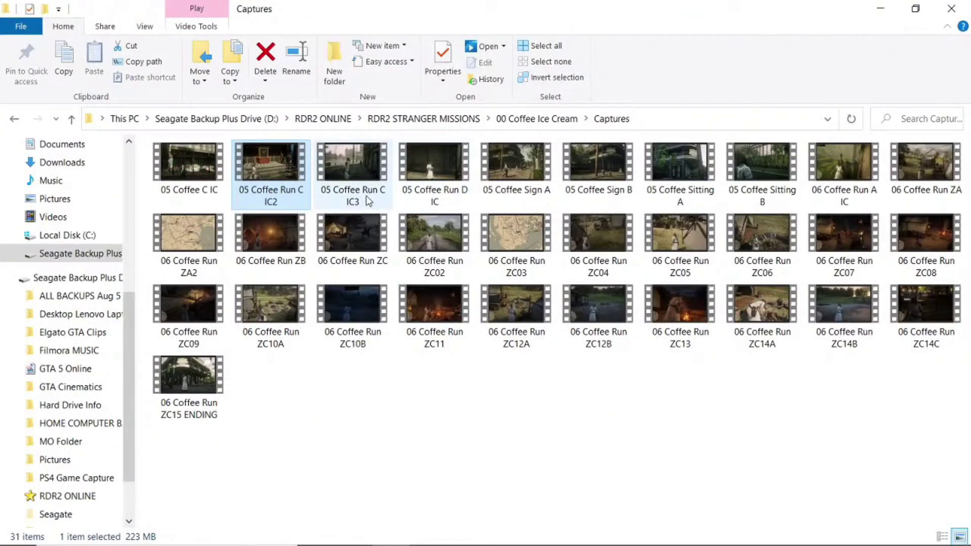
mouse_move(369, 201)
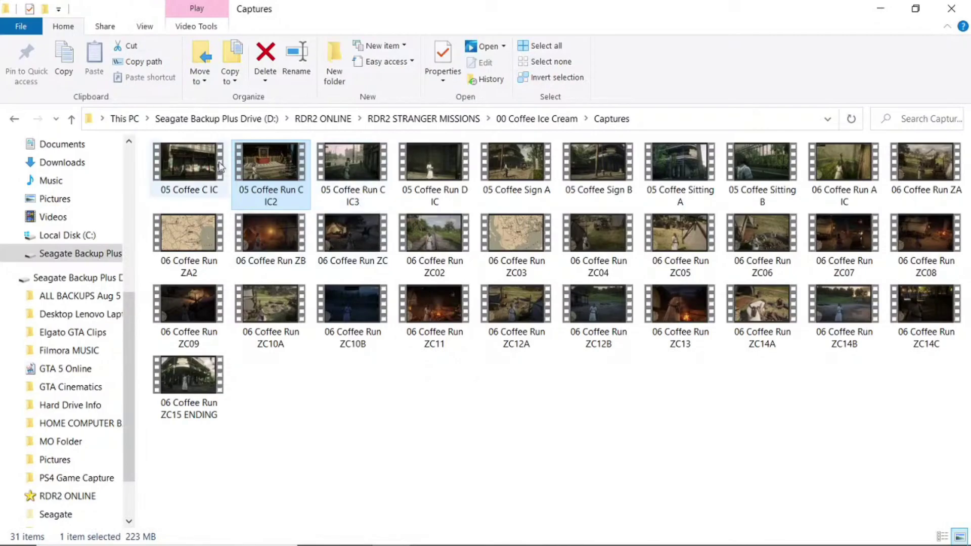
double_click(362, 167)
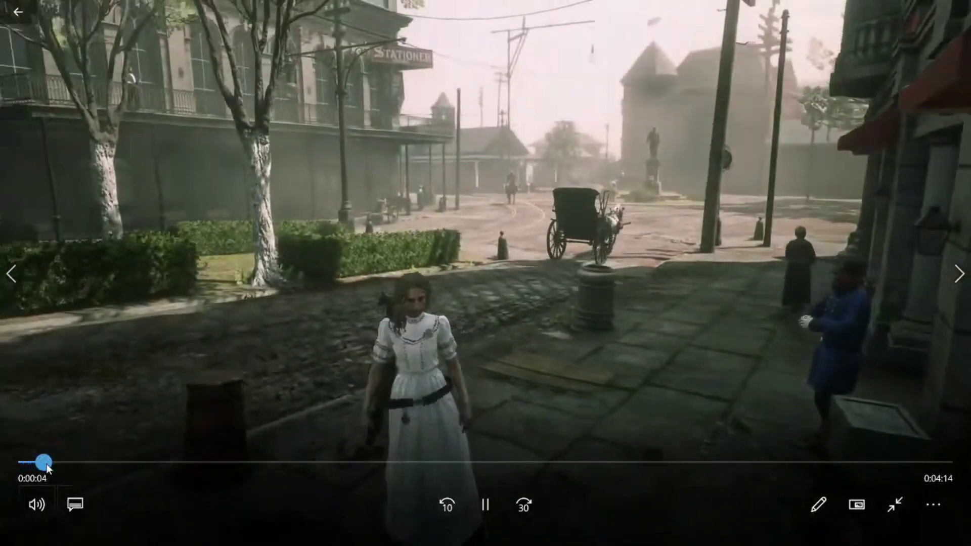
click(157, 462)
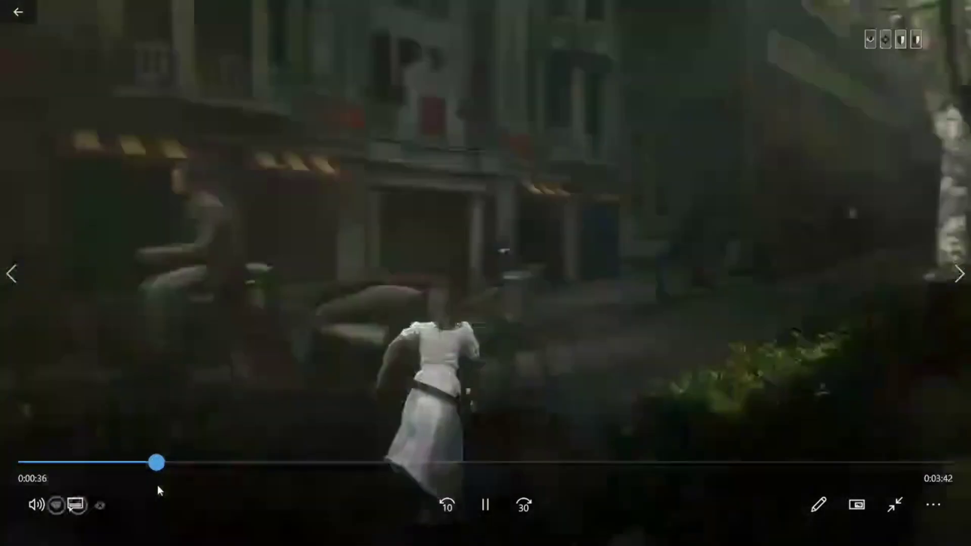
click(957, 7)
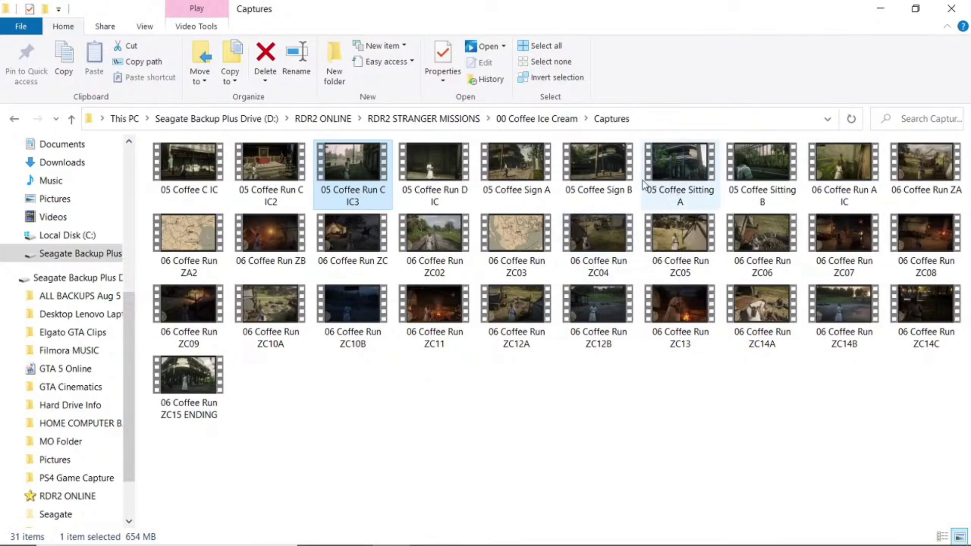
- View the 05 Coffee Run D IC clip, close it, and reopen the 05 Coffee Run C IC3 clip for playback
double_click(455, 175)
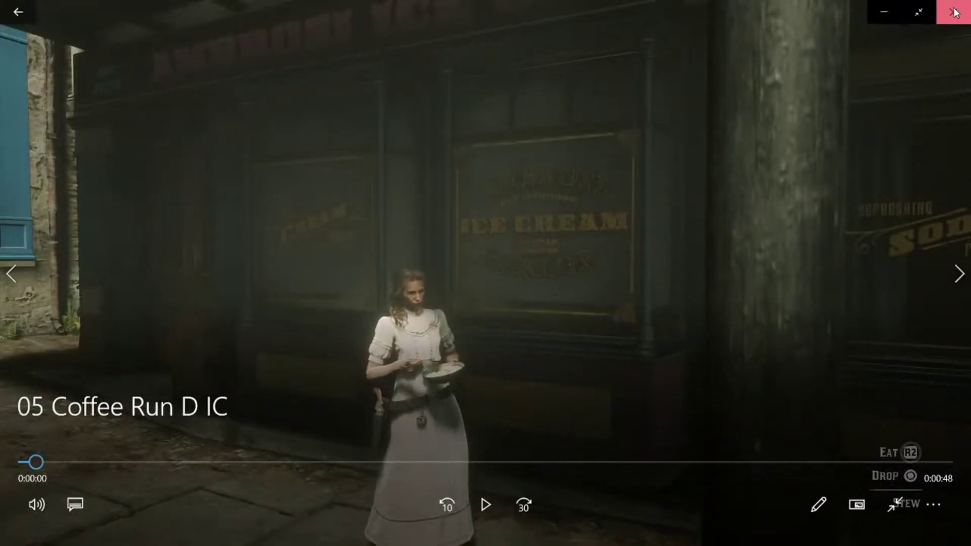
click(955, 12)
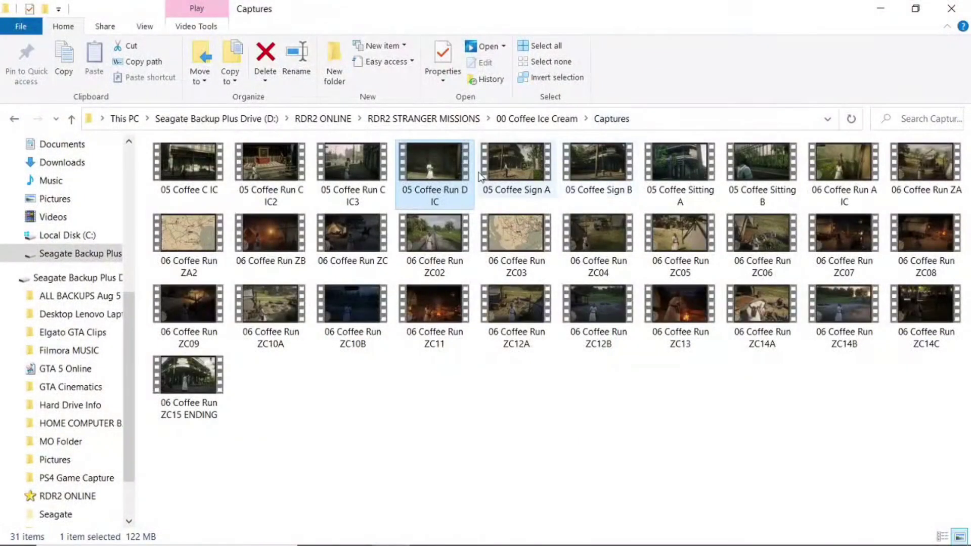
click(351, 170)
double_click(351, 168)
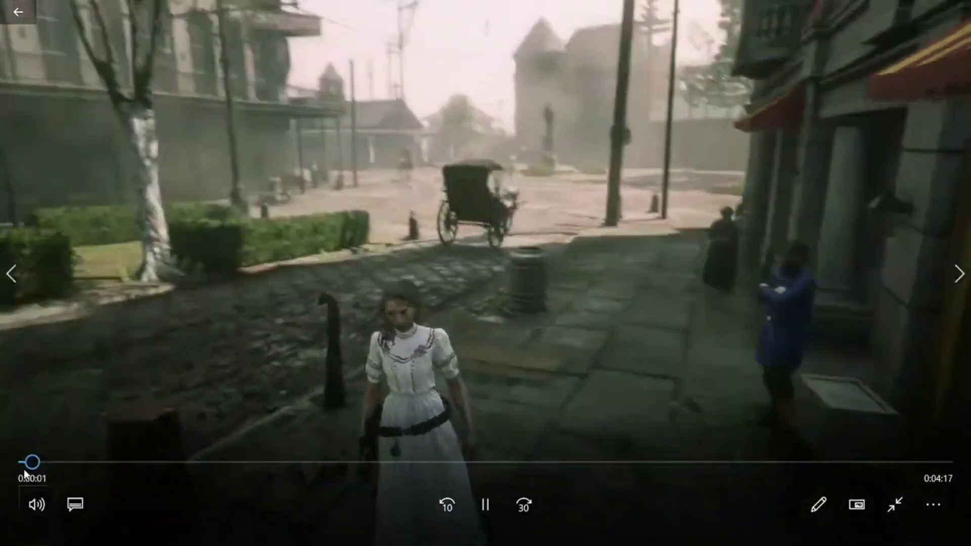
- Skip the 05 Coffee Run C IC3 clip ahead to 3:41, close it, and open the 06 Coffee Run A IC clip
drag(29, 463, 811, 448)
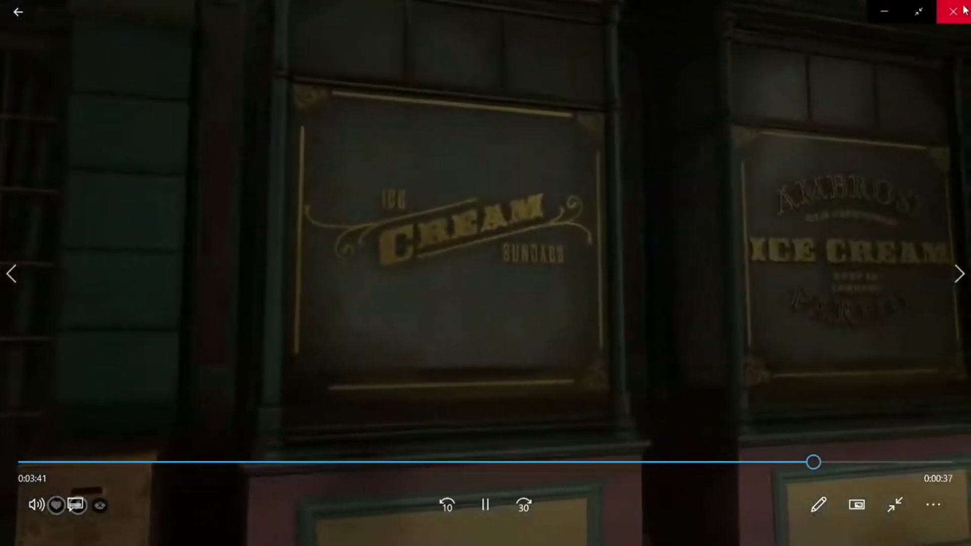
click(956, 8)
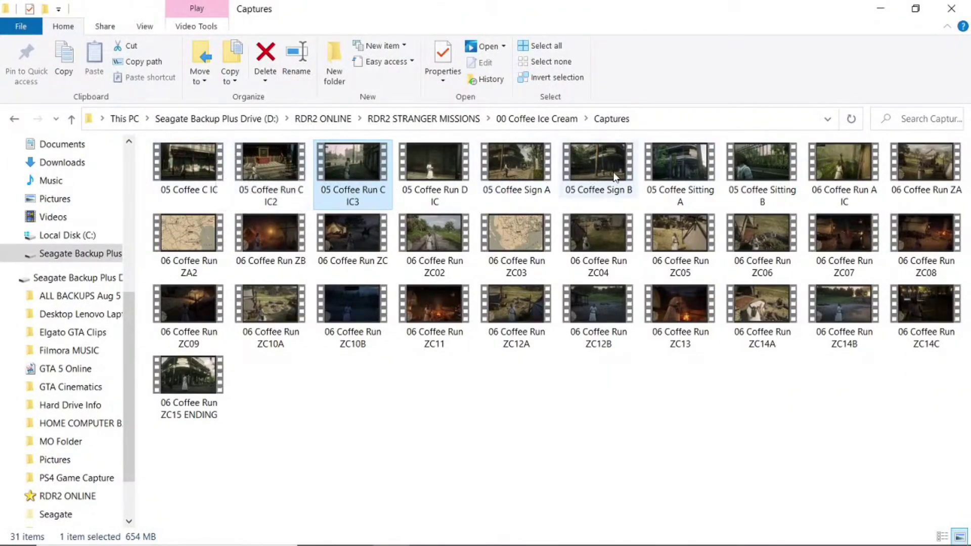
double_click(848, 183)
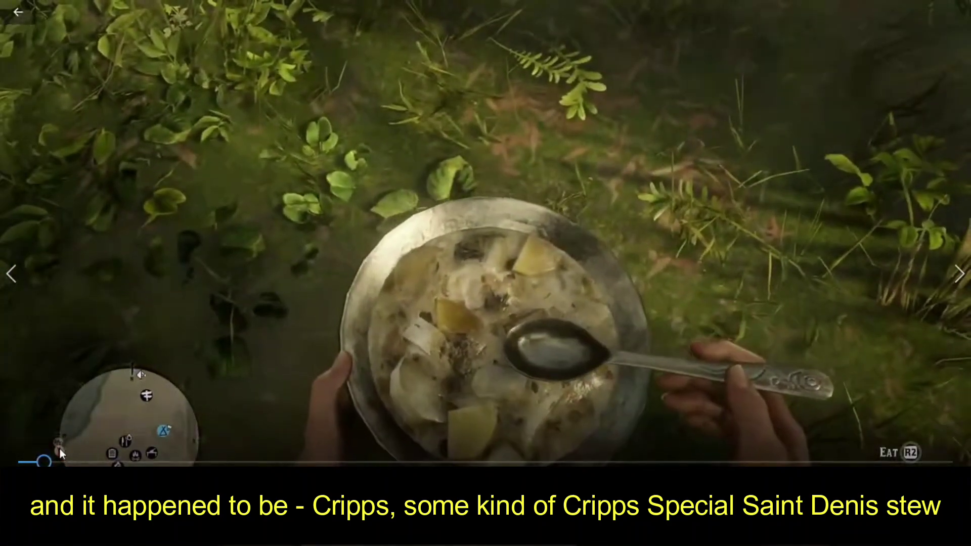
- Skim the 06 Coffee Run A IC clip from the stew shot through the map and railway scenes to its end, and close it
click(60, 448)
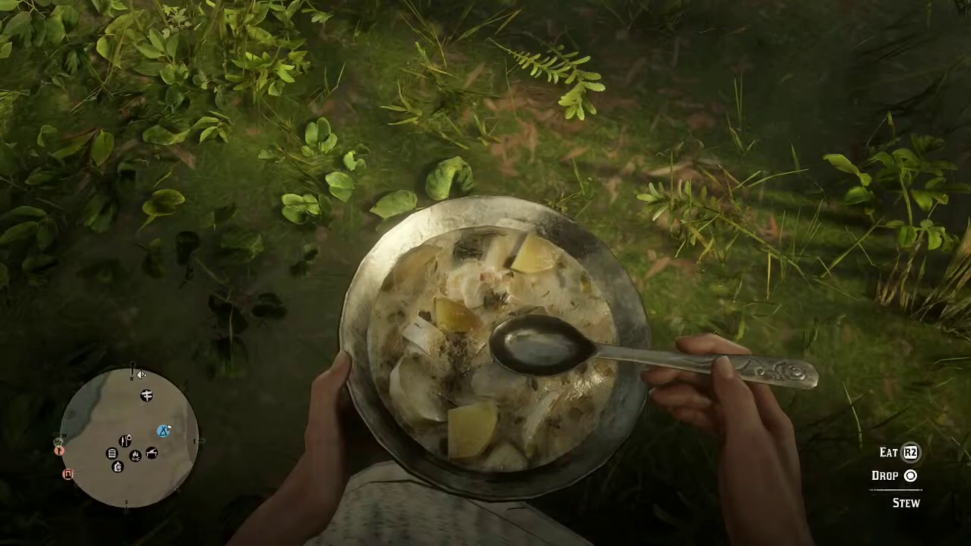
mouse_move(221, 318)
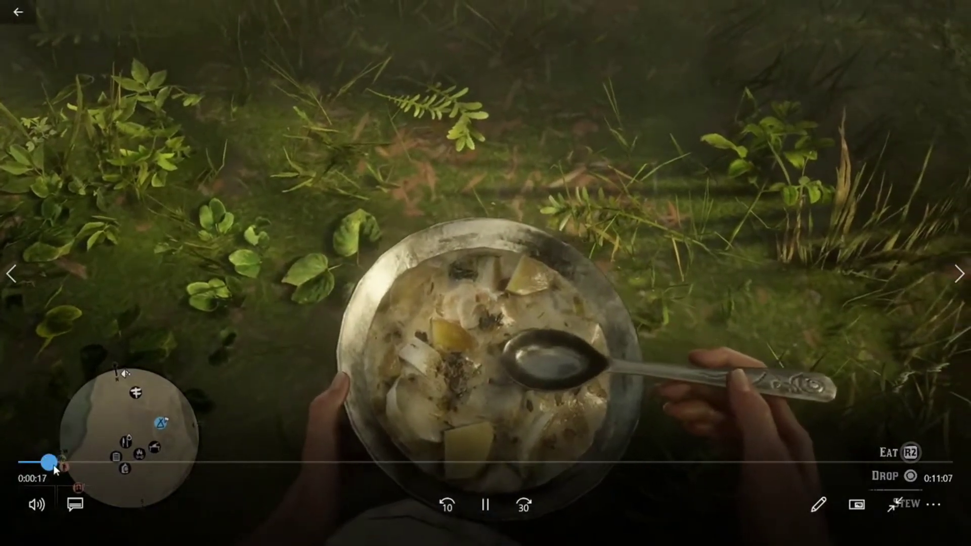
drag(53, 463, 67, 464)
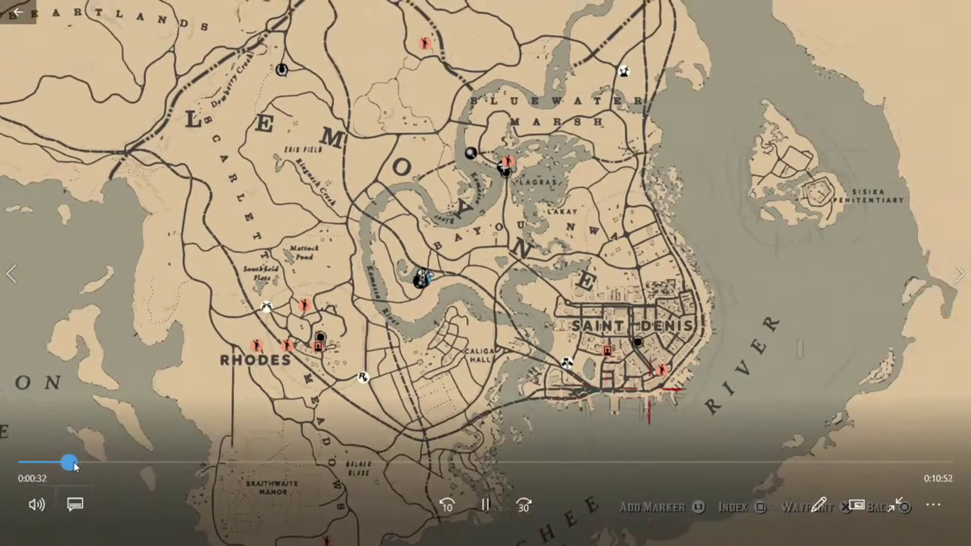
drag(75, 462, 116, 456)
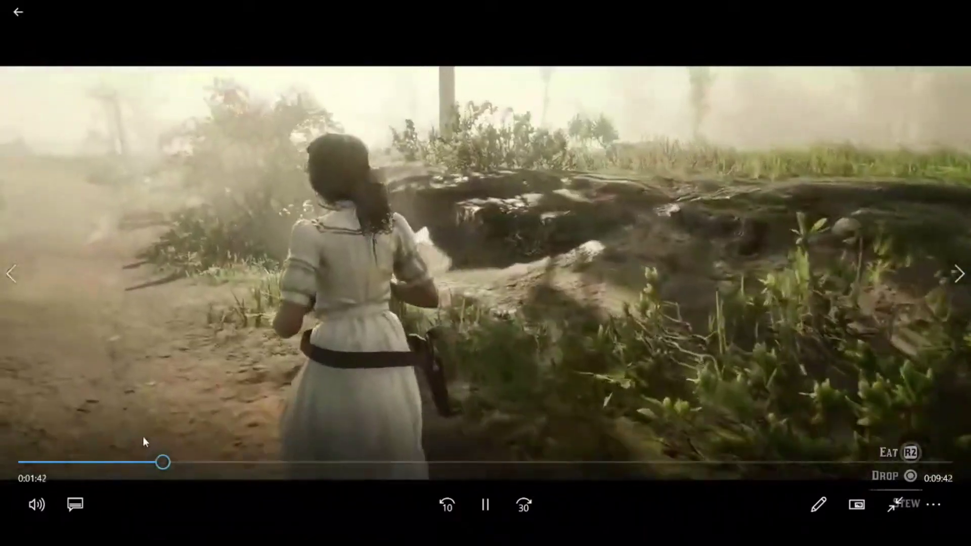
drag(174, 463, 524, 465)
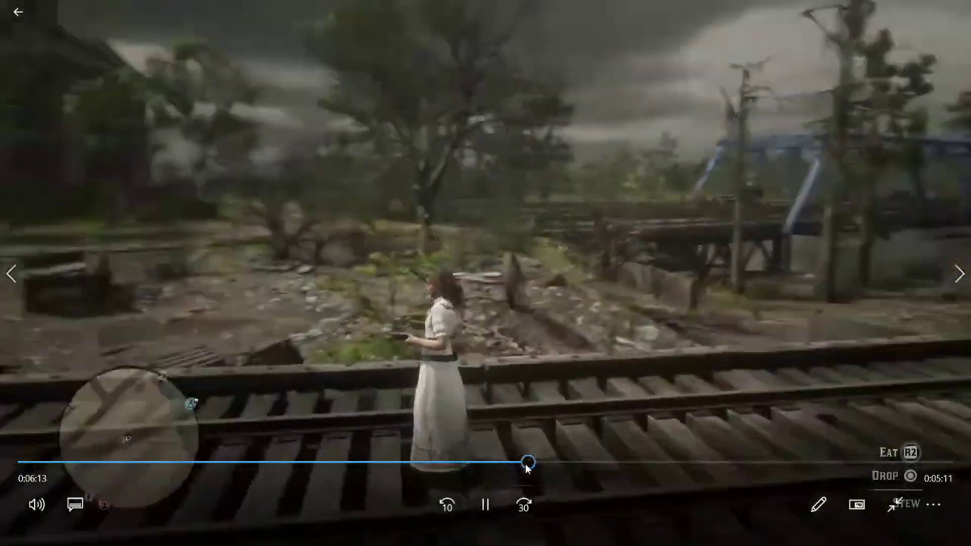
drag(525, 463, 722, 465)
drag(725, 463, 919, 439)
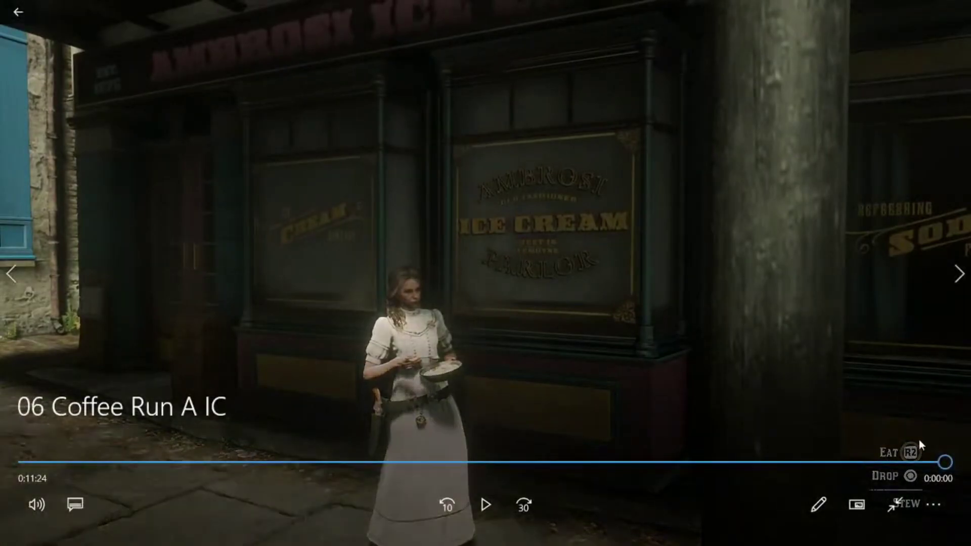
mouse_move(956, 4)
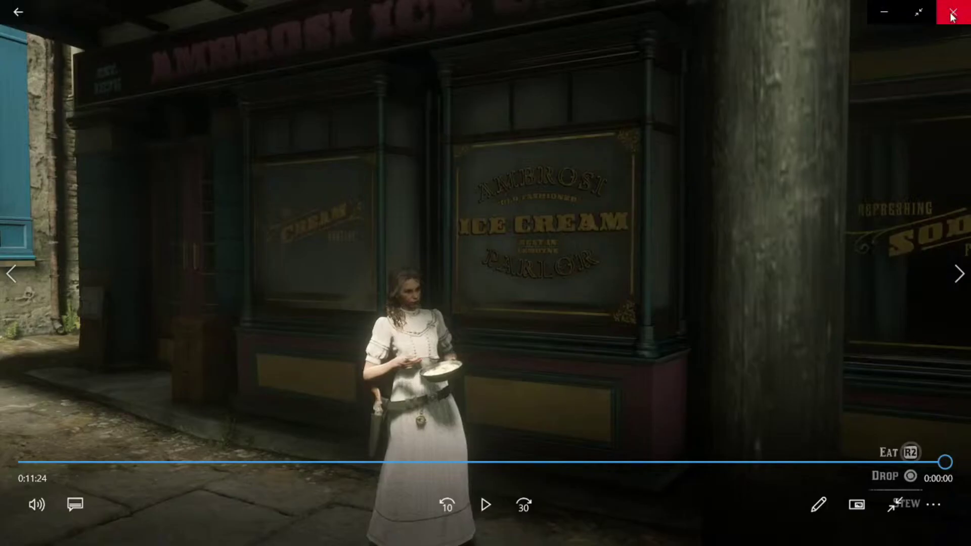
click(954, 14)
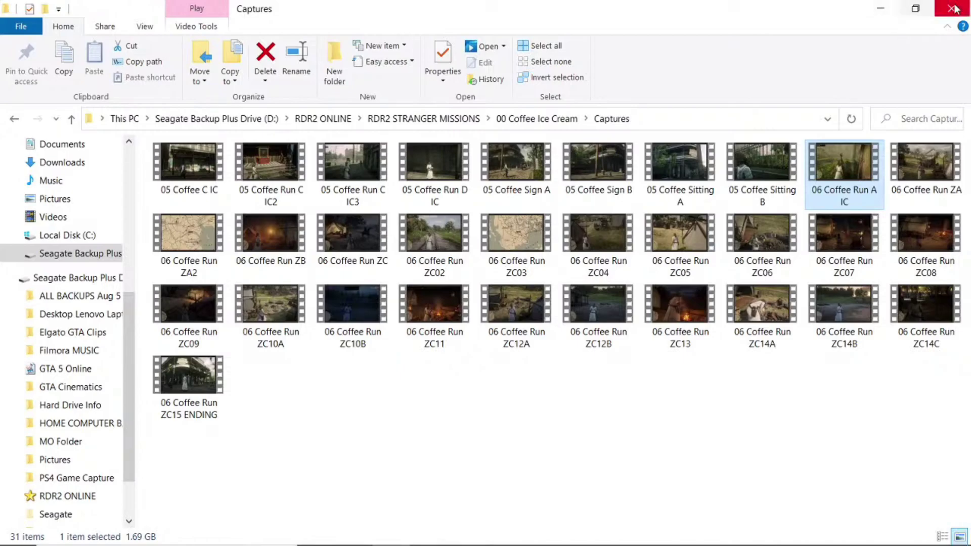
- Close the Captures folder, switch back to Filmora, and play the edit in stretches from 00:00:21:59 to the Saint Denis map at 00:00:37:44
click(957, 9)
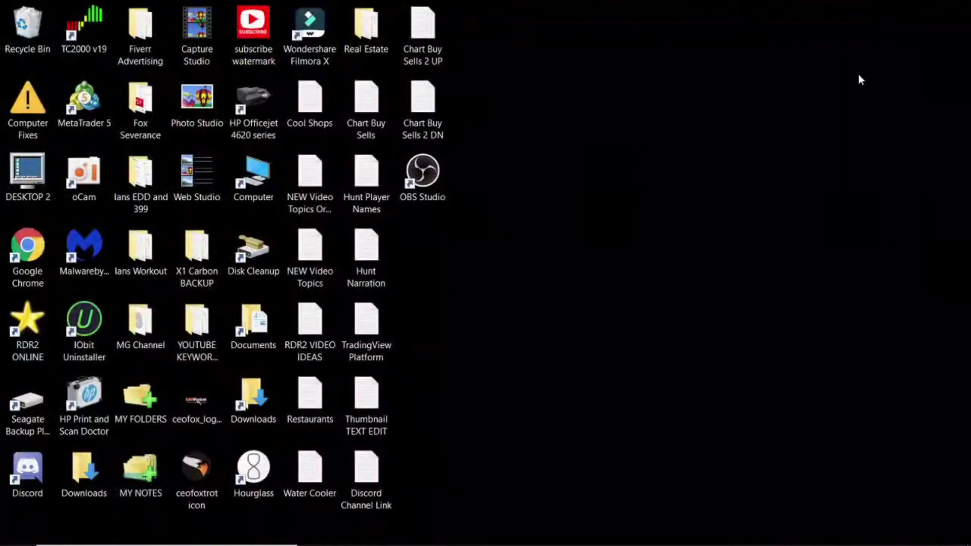
mouse_move(553, 543)
click(579, 531)
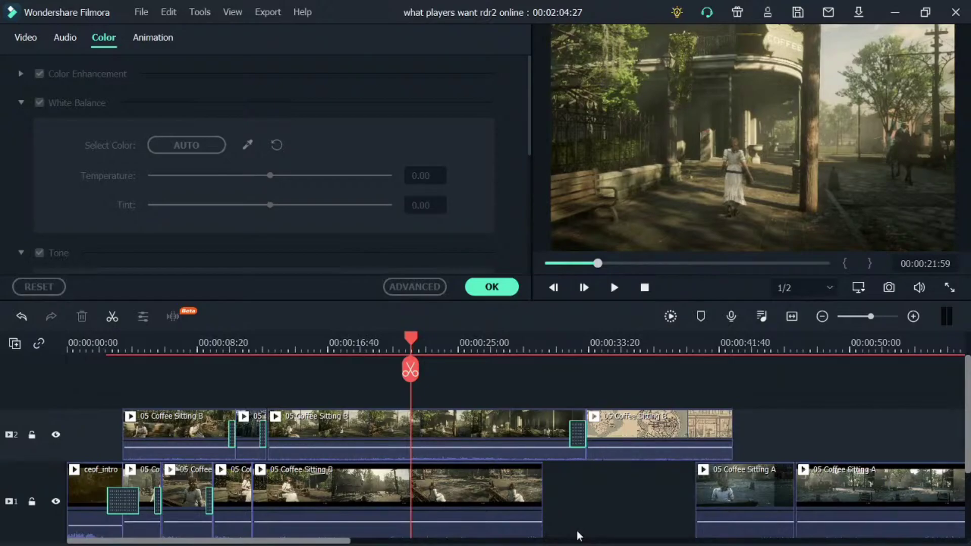
key(space)
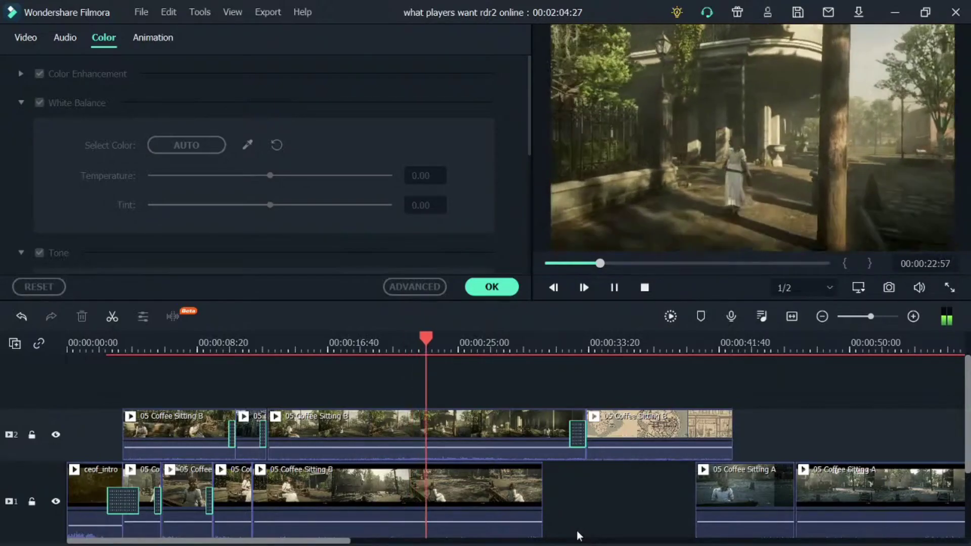
key(space)
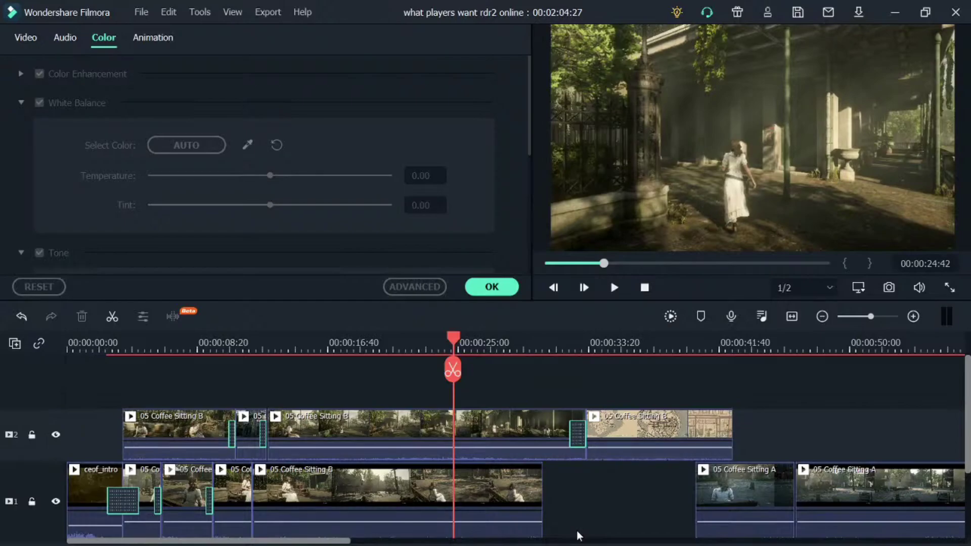
key(space)
key(space)
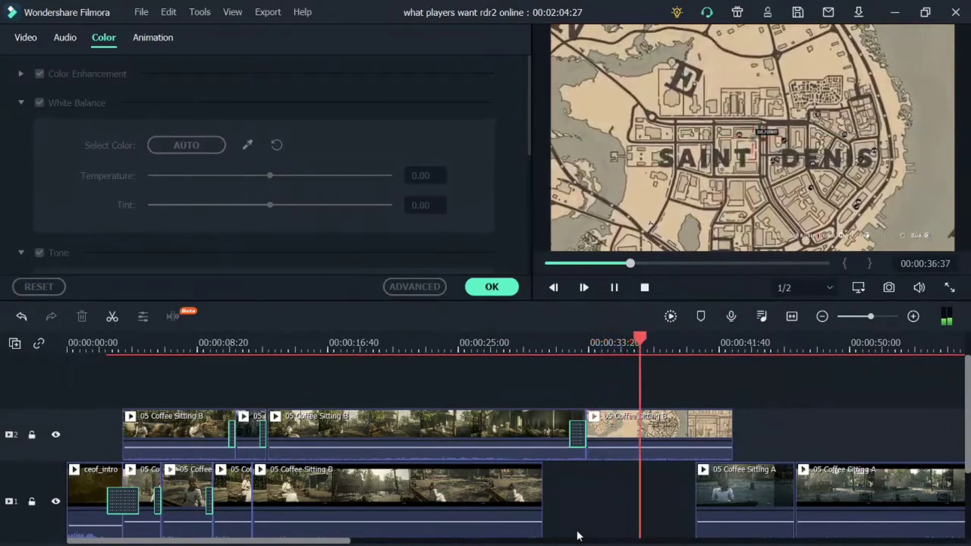
key(space)
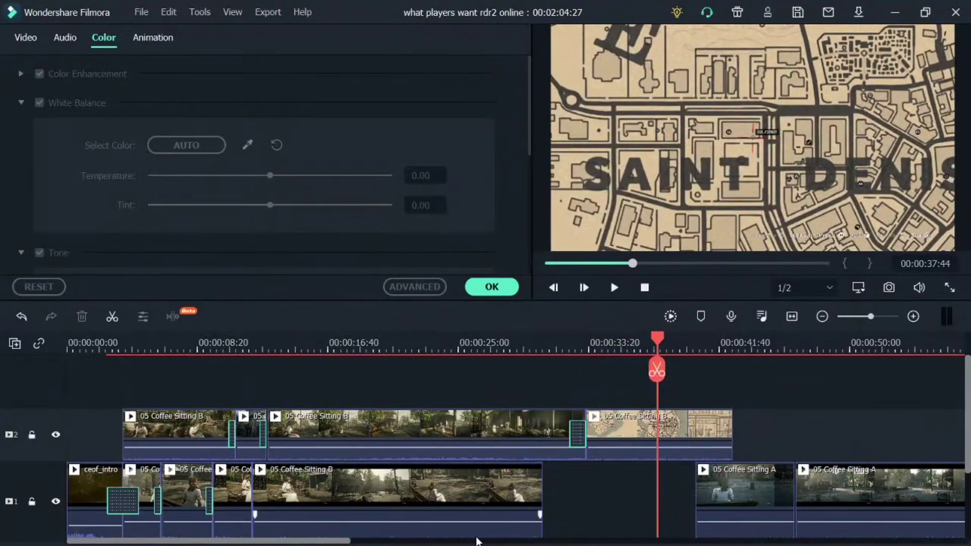
- Lock and hide track 2, and play track 1 alone from near the start into the gap at 00:00:31:53
click(31, 434)
click(56, 435)
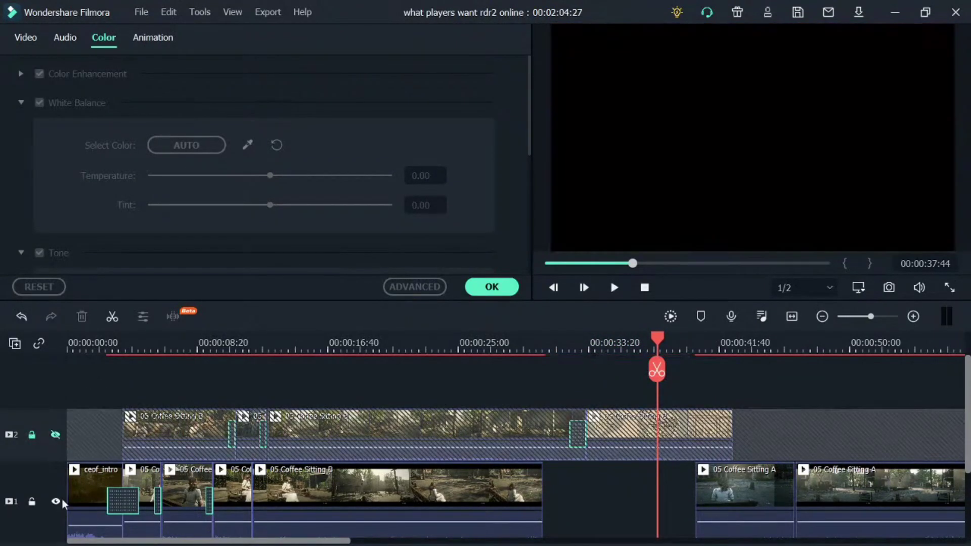
click(91, 348)
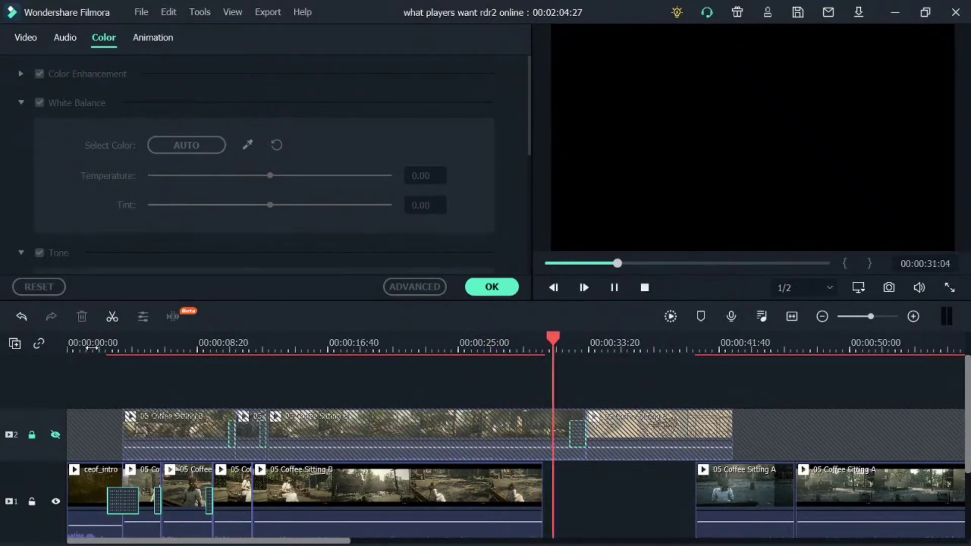
key(space)
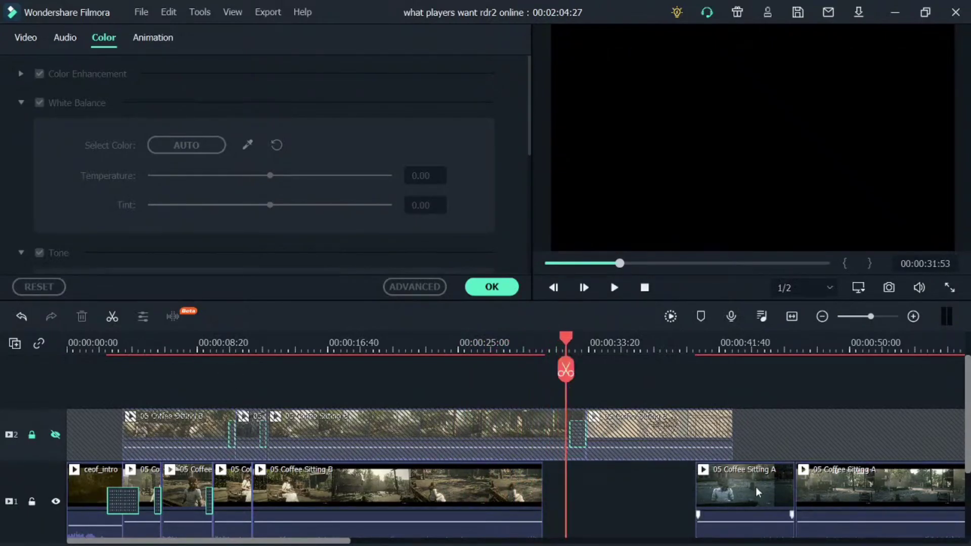
- Close the gap on track 1 by moving the two 05 Coffee Sitting A clips flush after 05 Coffee Sitting B, and preview the joined footage
drag(757, 491, 584, 485)
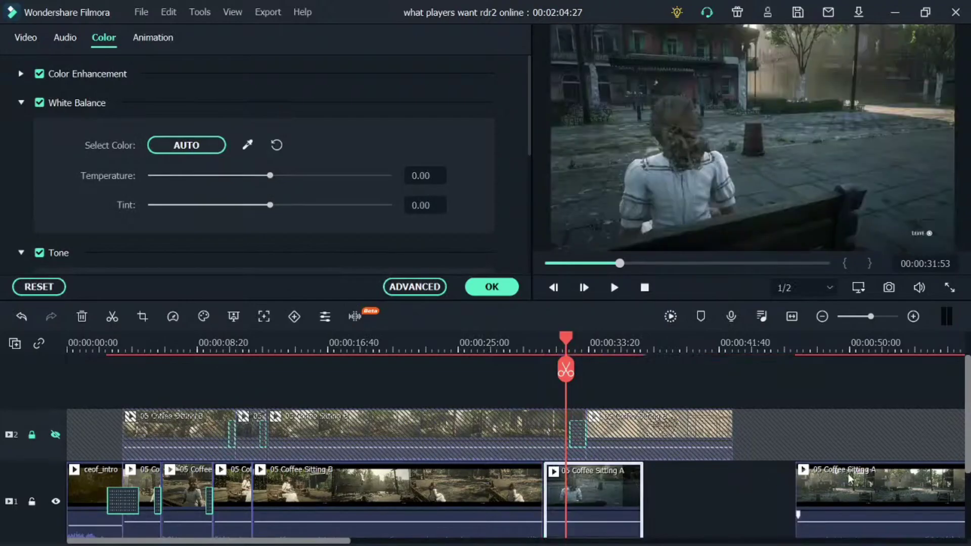
drag(847, 473, 693, 458)
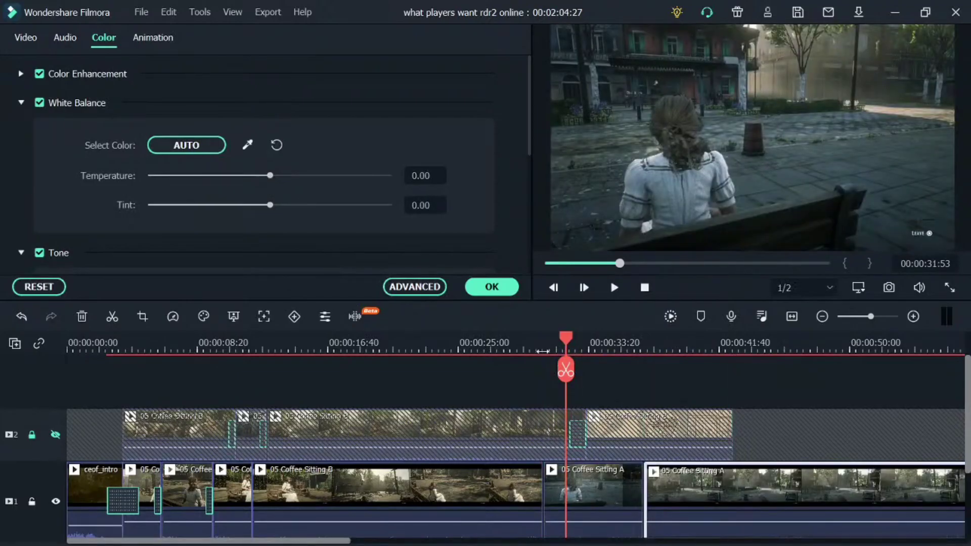
click(542, 350)
key(space)
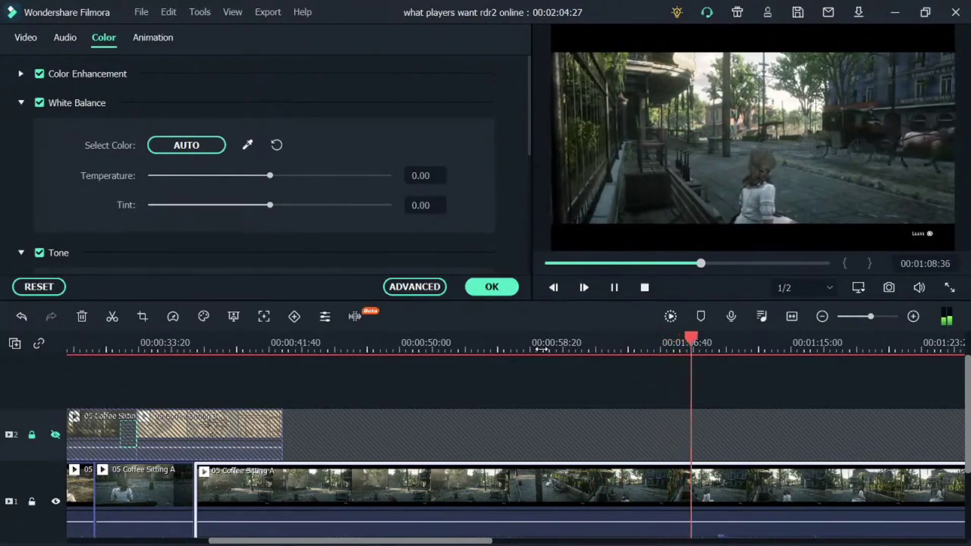
key(space)
- Review the rest of track 1 to 00:02:04:09 and delete the long 05 Coffee Sitting A clip
drag(694, 337, 958, 334)
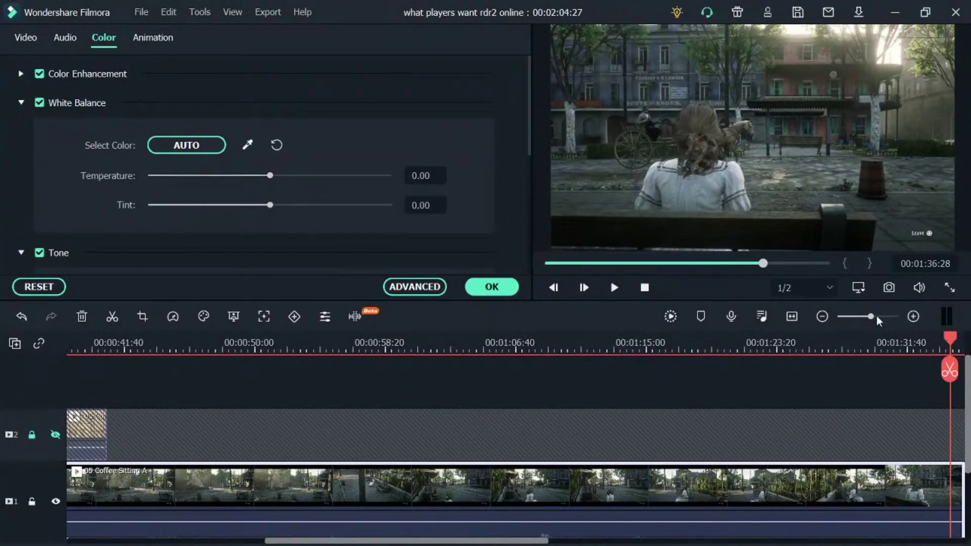
drag(871, 317, 862, 317)
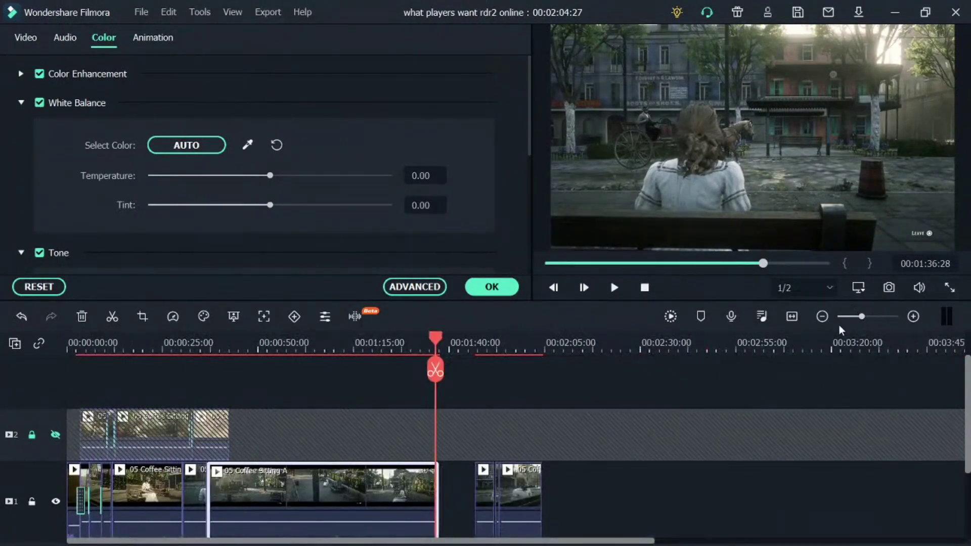
click(474, 347)
key(space)
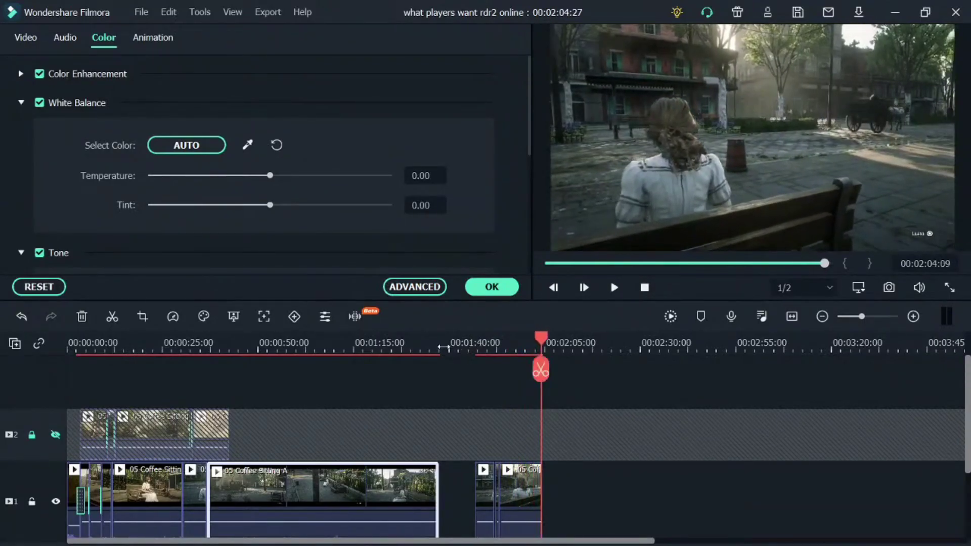
click(385, 345)
key(space)
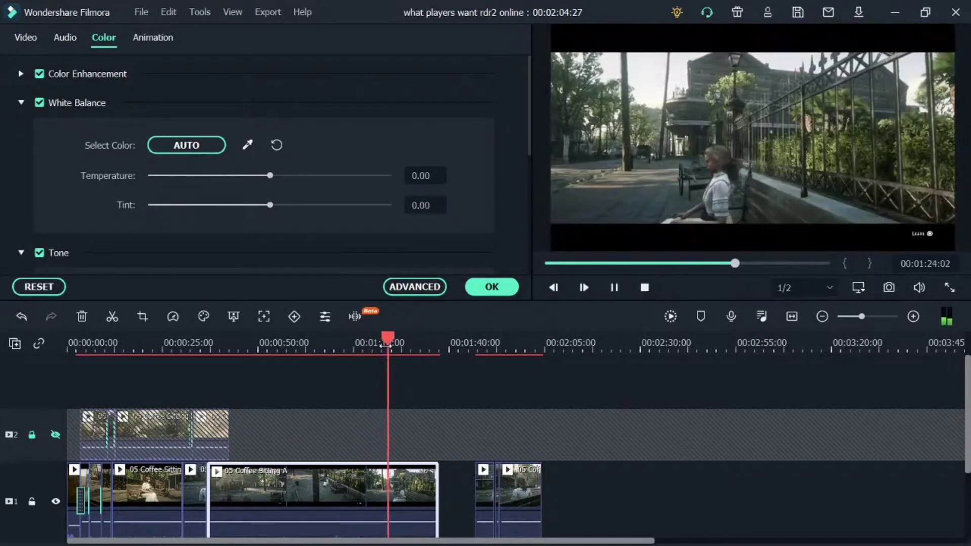
key(space)
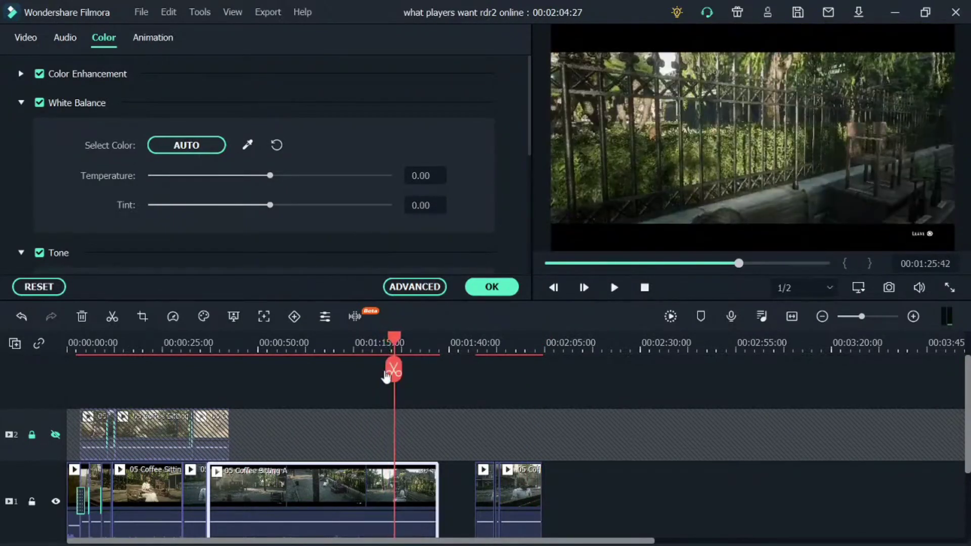
key(Delete)
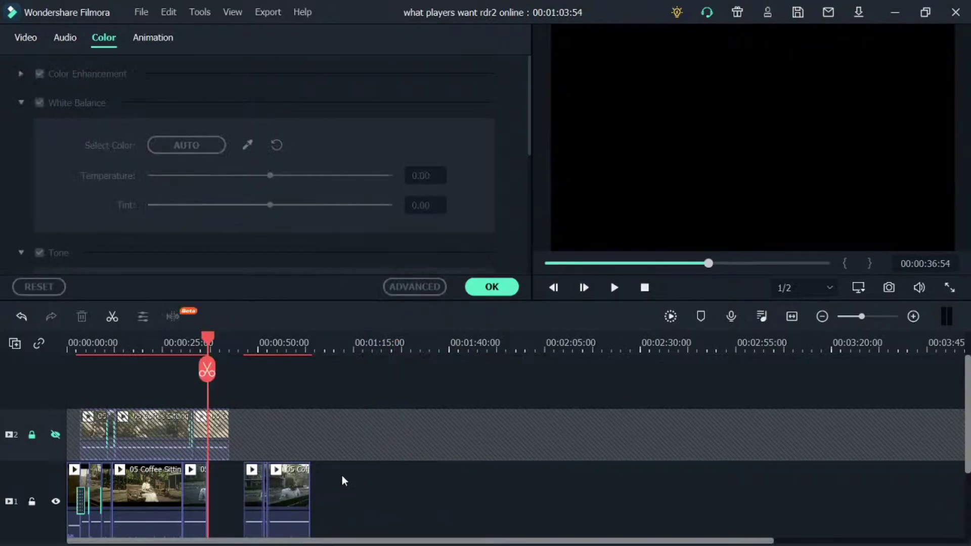
- Move the short clip after the gap on track 1 flush against the end of the preceding 05 Coffee Sitting A clip
drag(247, 486, 218, 484)
drag(203, 341, 189, 338)
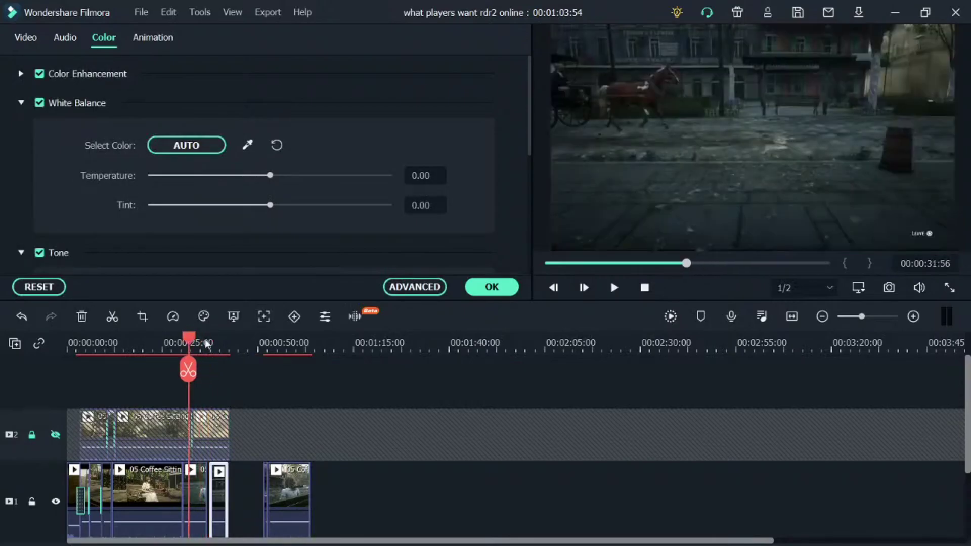
drag(865, 319, 869, 319)
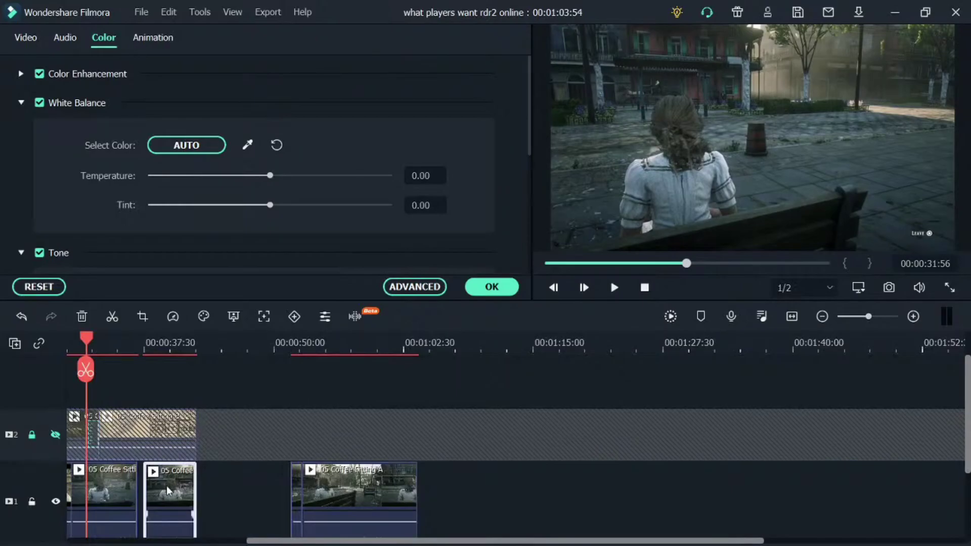
mouse_move(166, 485)
mouse_down()
mouse_move(151, 484)
mouse_move(161, 484)
mouse_up()
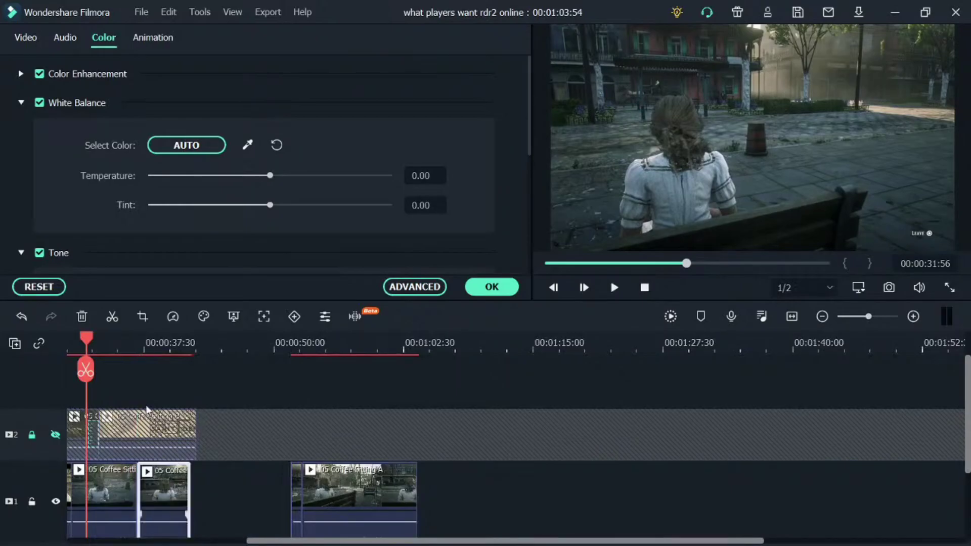
- Preview the joined clips up to 00:00:39:21 and move the last two track 1 clips earlier to close the remaining gap
click(112, 348)
key(space)
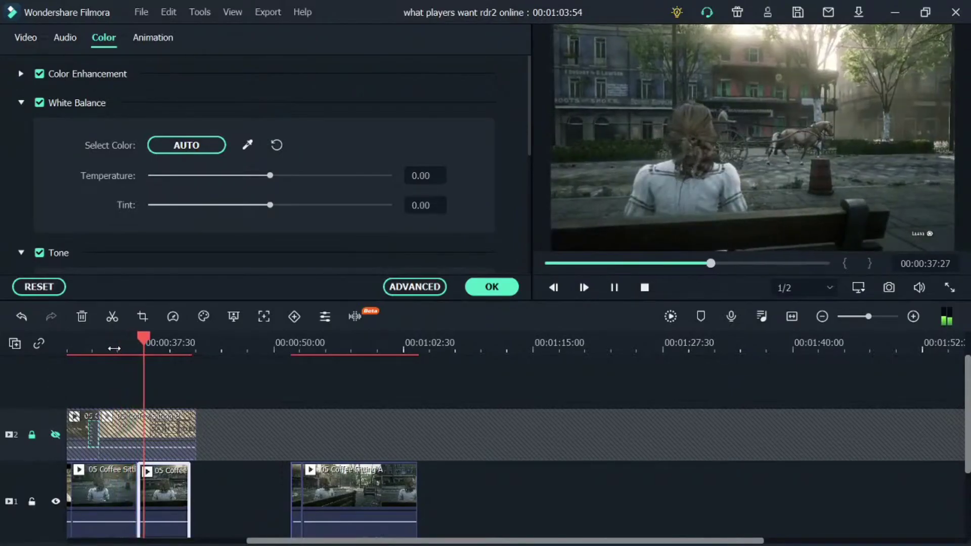
key(space)
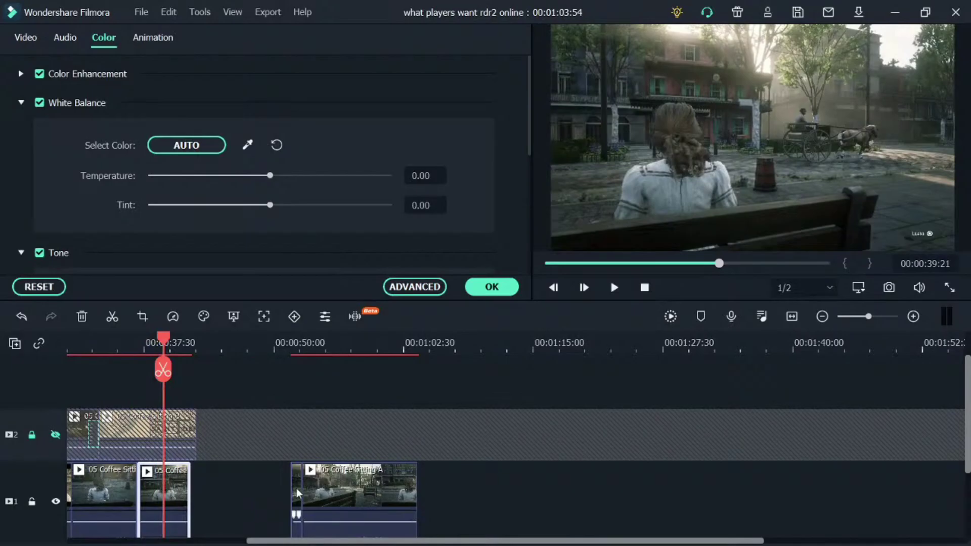
drag(296, 488, 205, 491)
drag(349, 496, 259, 488)
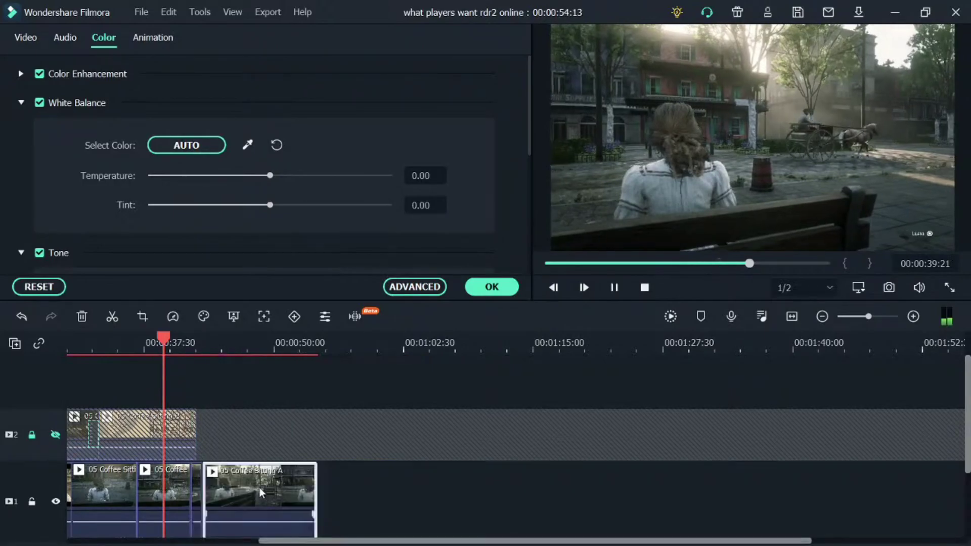
- Play the last 05 Coffee Sitting A clip up to 00:00:51:50, and review the earlier track 1 footage up to 00:00:24:25
key(space)
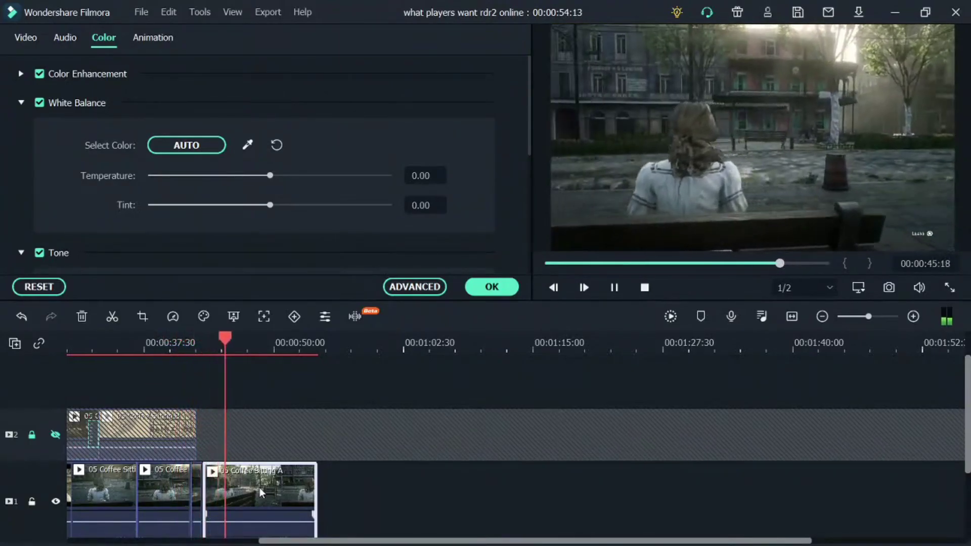
key(space)
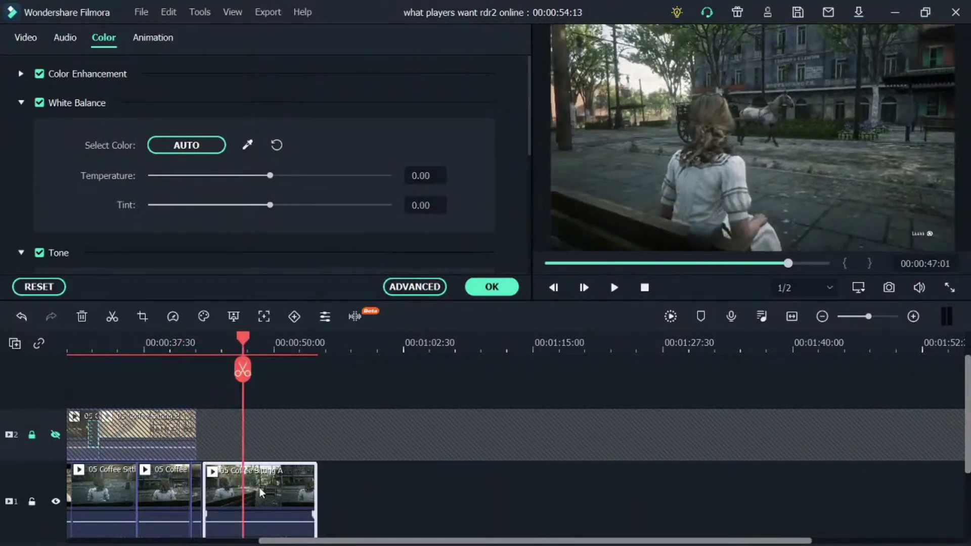
key(space)
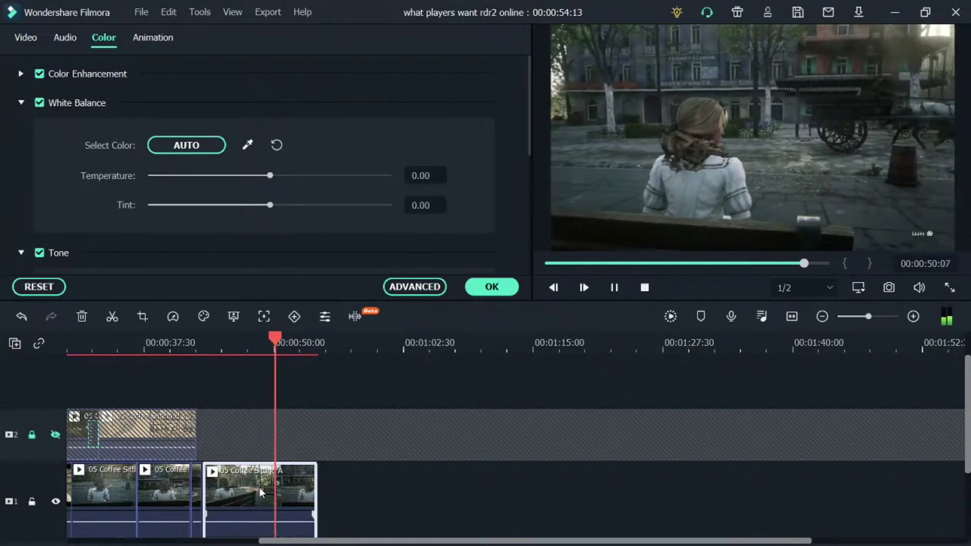
key(space)
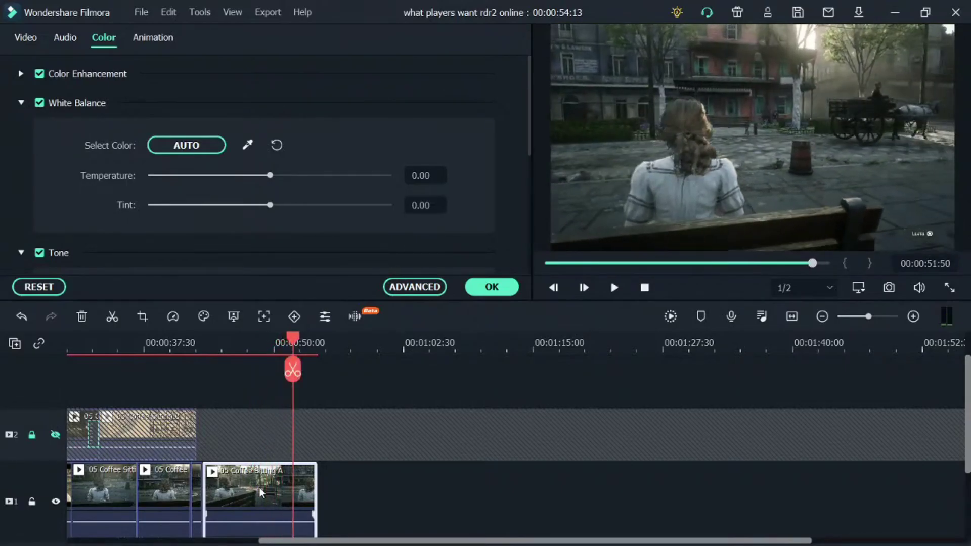
drag(272, 542, 115, 536)
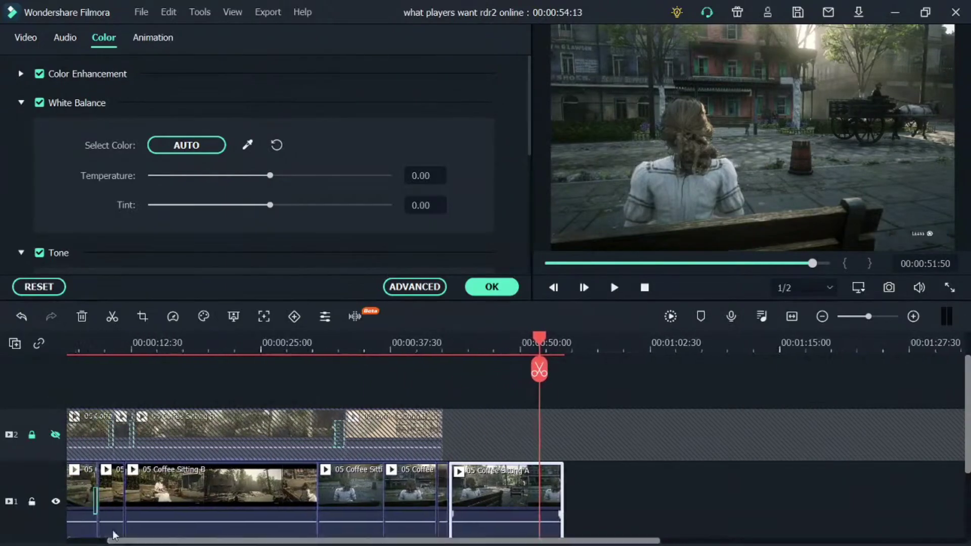
click(77, 348)
key(space)
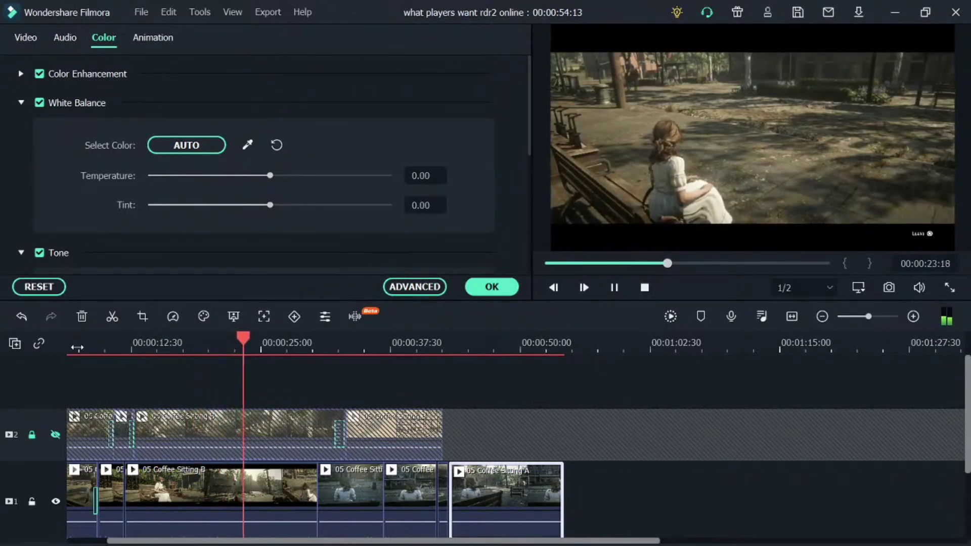
key(space)
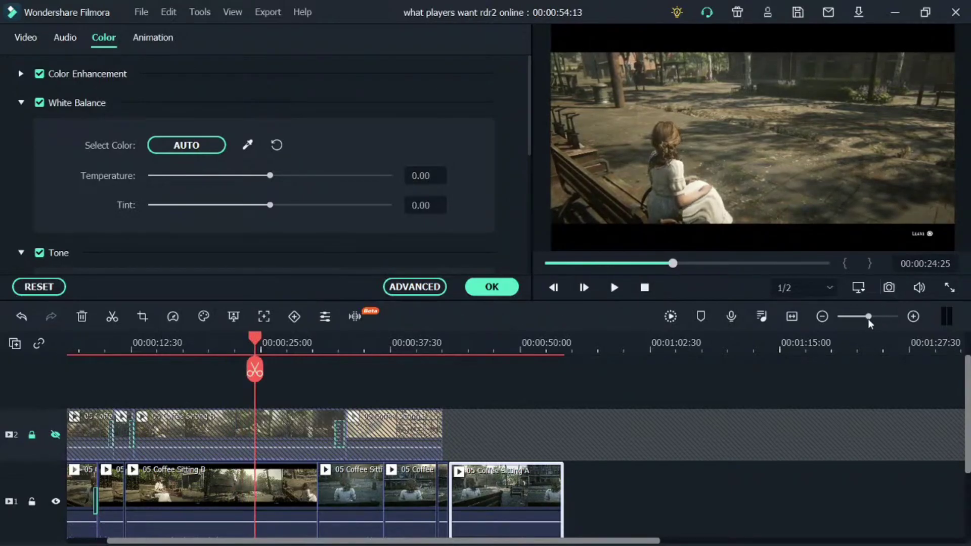
- Split the long 05 Coffee Sitting B clip on track 1 at 00:00:21:00 and delete the part before the cut
drag(869, 324, 877, 322)
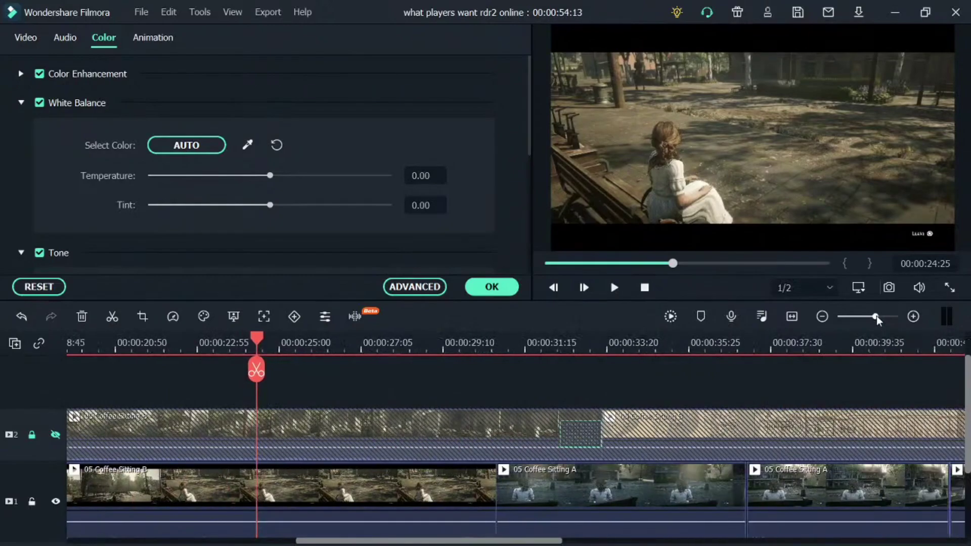
drag(258, 341, 124, 339)
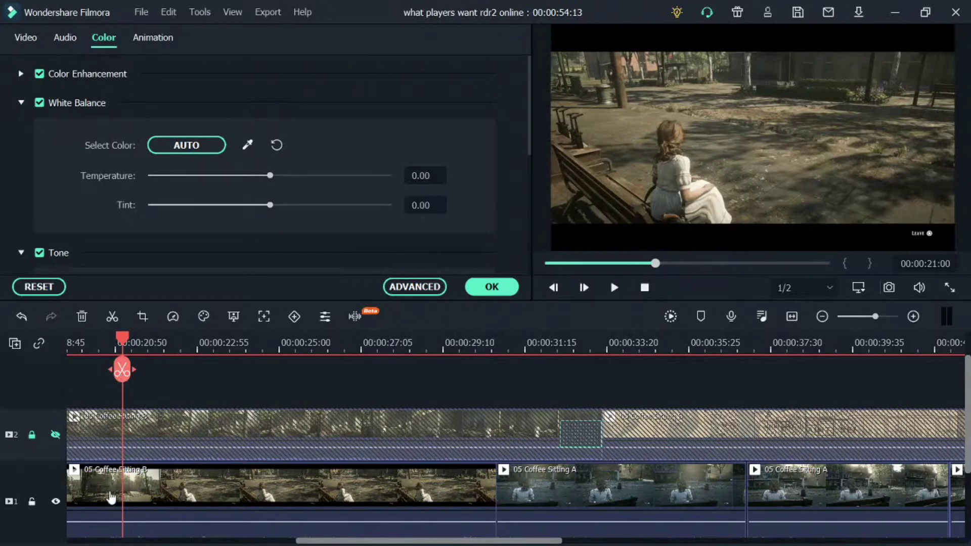
click(111, 498)
click(122, 370)
click(96, 480)
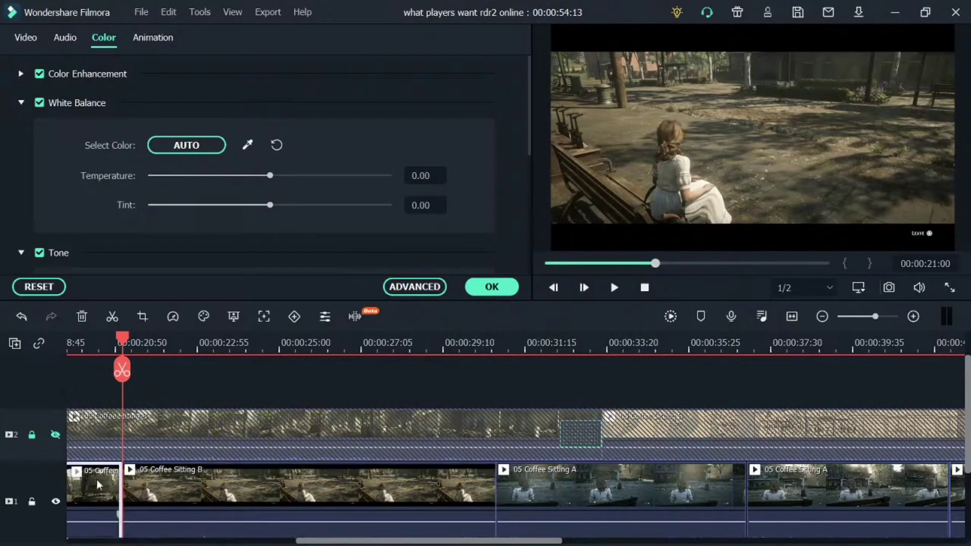
key(Delete)
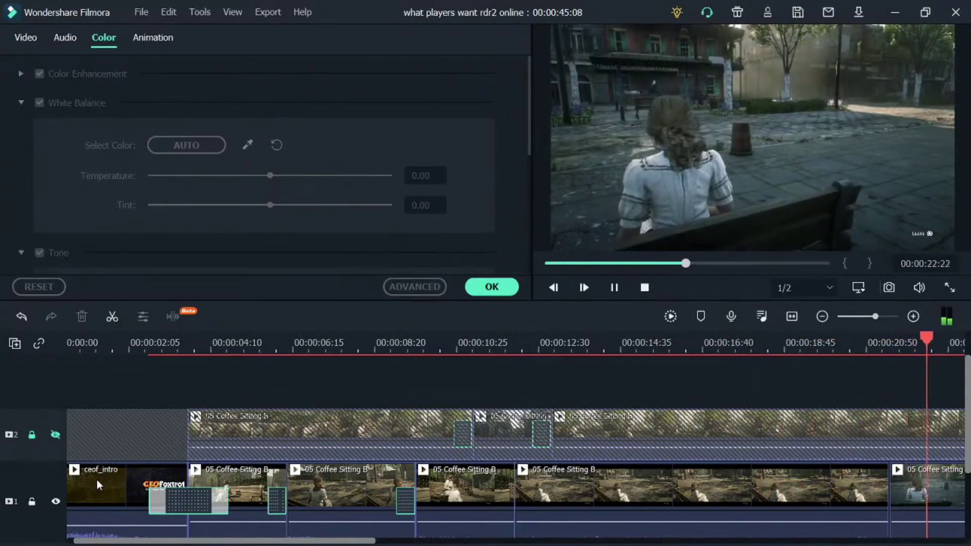
- Preview the shortened track 1 sequence up to 00:00:25:09, and replay the opening from 00:00:03:02 to 00:00:05:39
key(space)
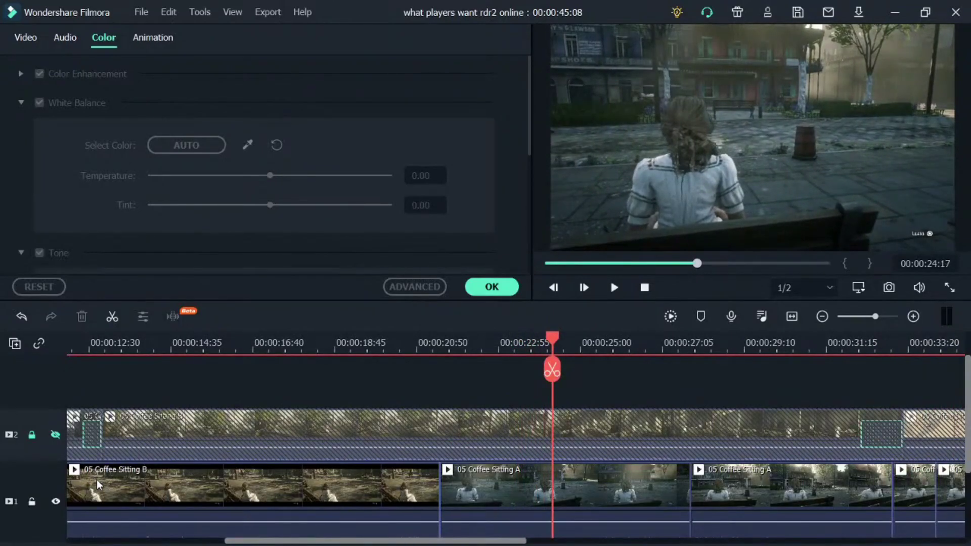
key(space)
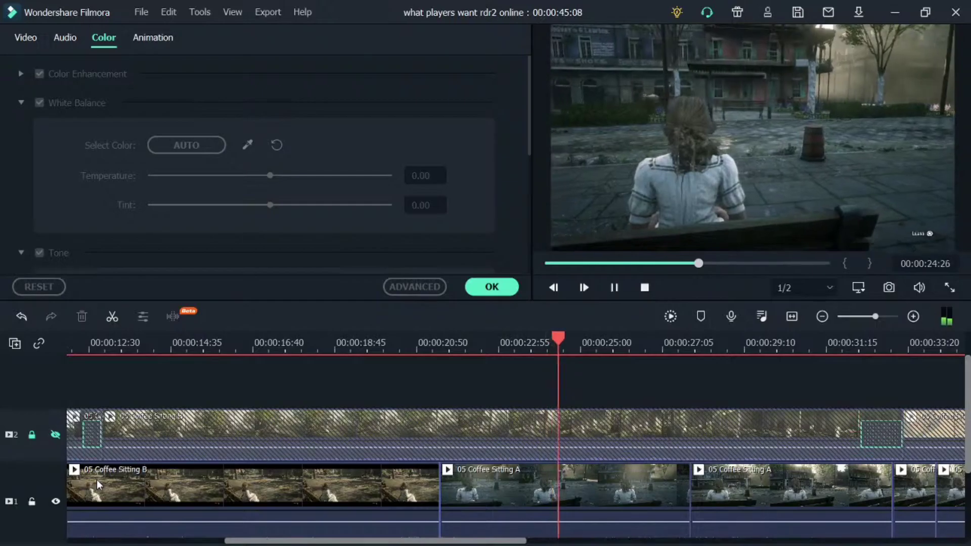
key(space)
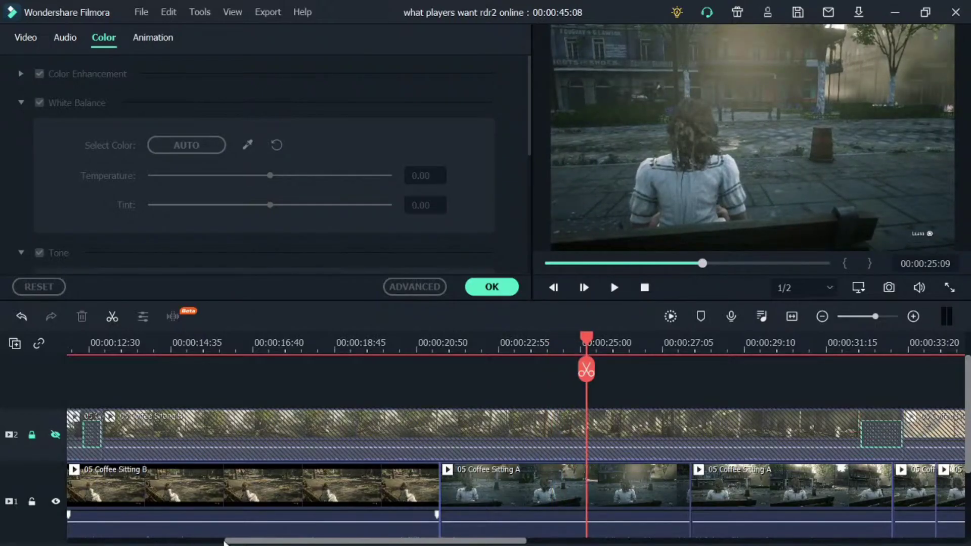
drag(224, 542, 120, 436)
click(100, 342)
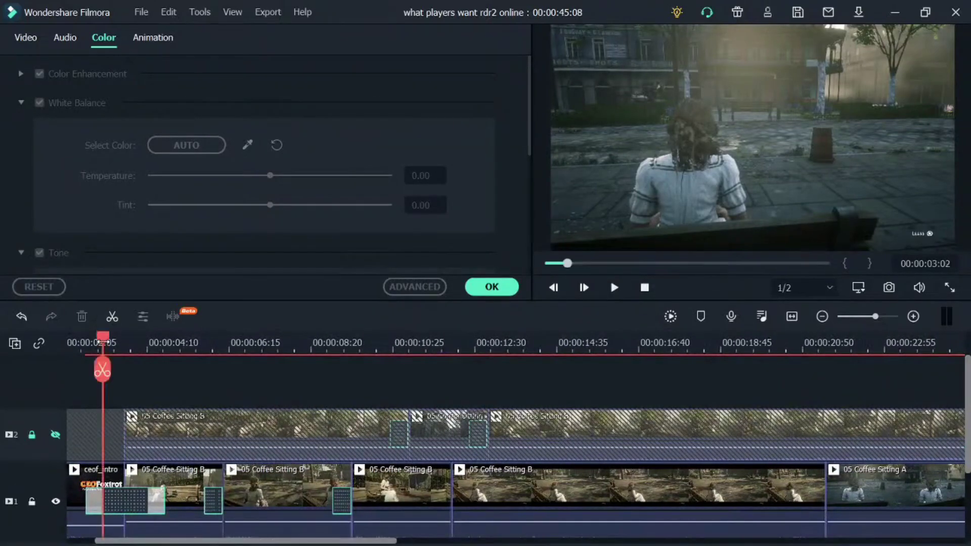
key(space)
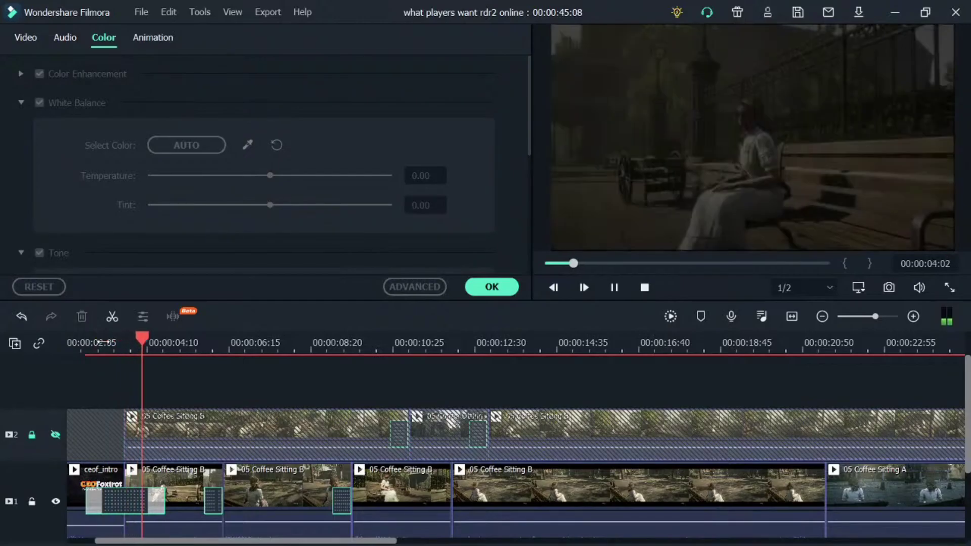
key(space)
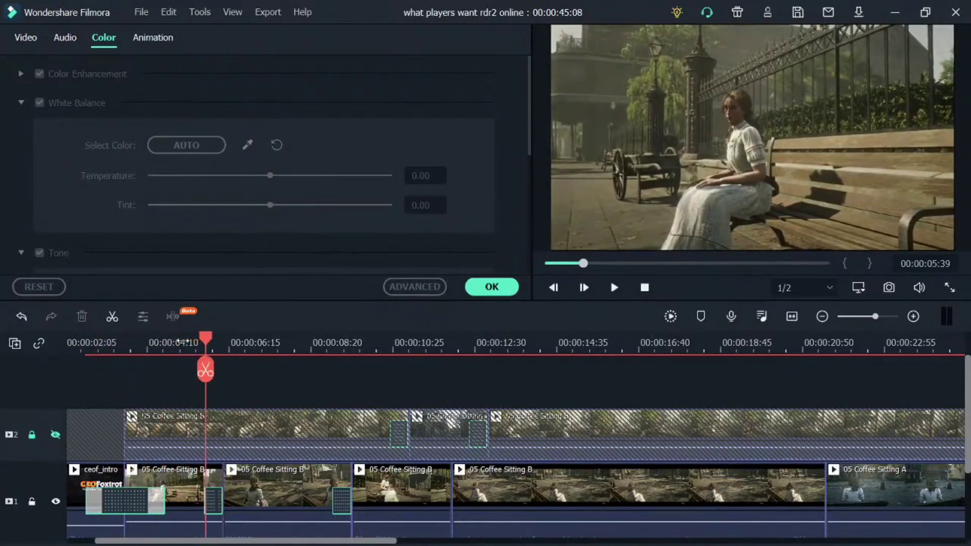
- Play track 1 from within the long 05 Coffee Sitting B clip through the 05 Coffee Sitting A clips to 00:00:40:02
click(510, 352)
key(space)
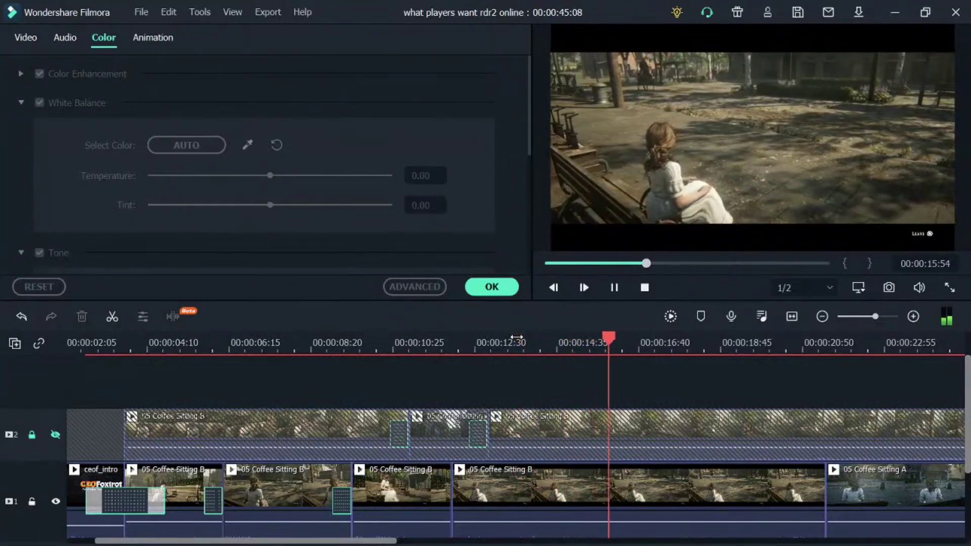
key(space)
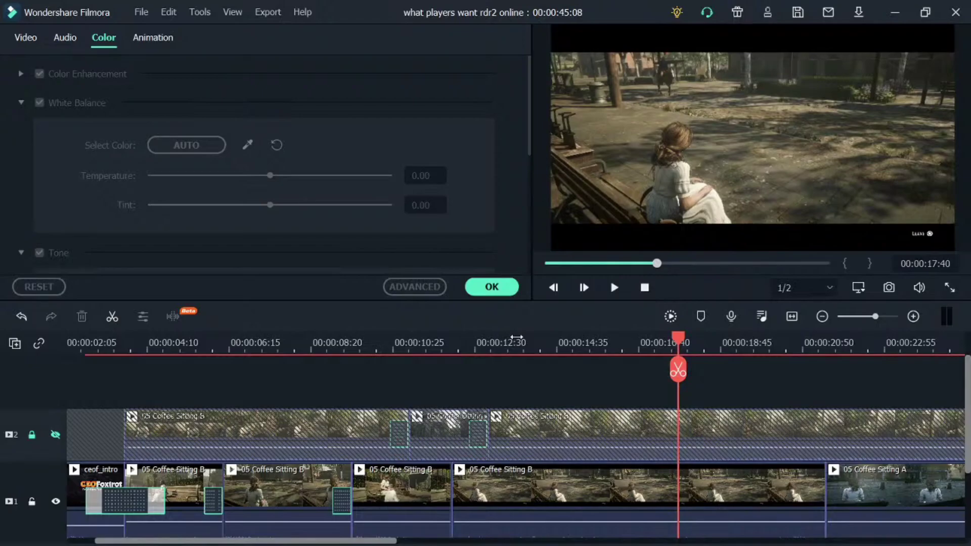
key(space)
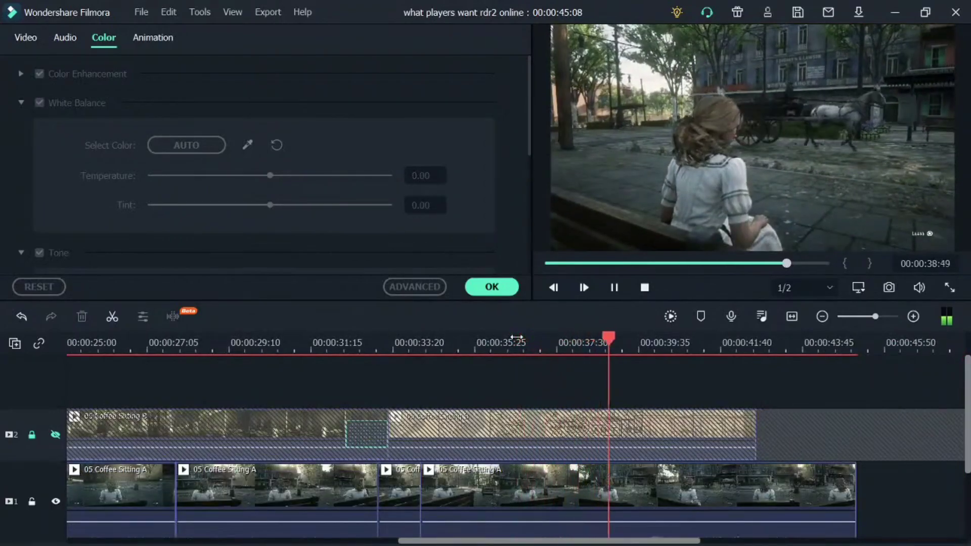
key(space)
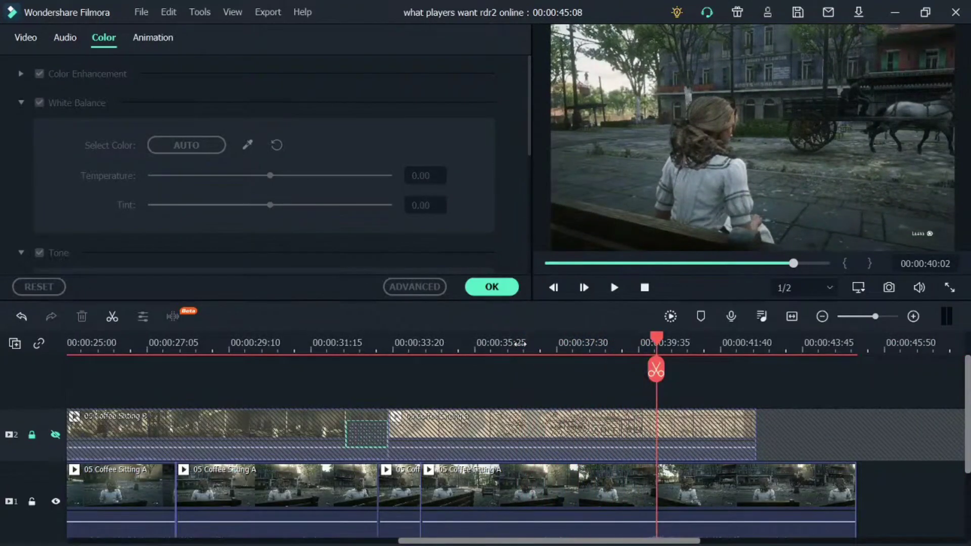
- Replay the opening clips up to 00:00:12:29 and delete the short 05 Coffee Sitting B clip directly before the long one on track 1
drag(554, 541, 221, 542)
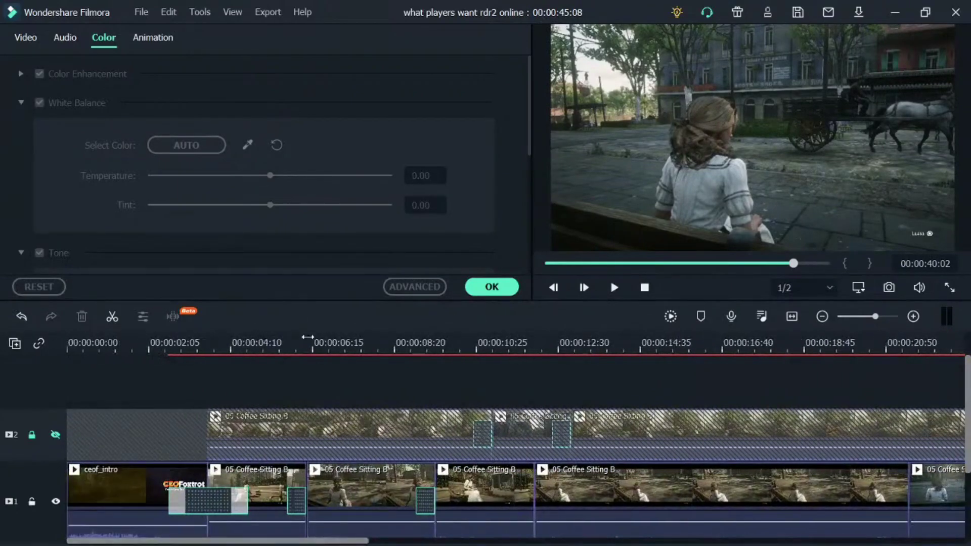
click(282, 342)
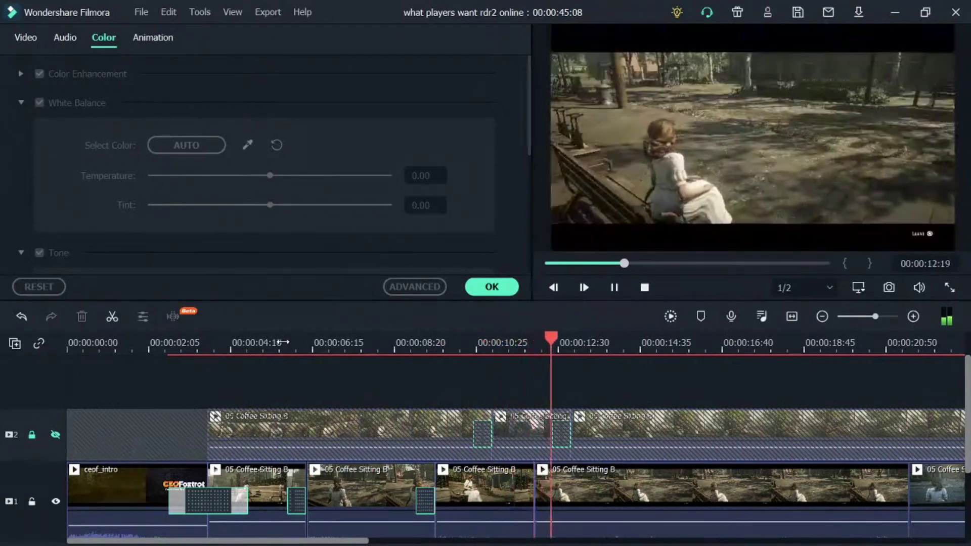
key(space)
click(474, 502)
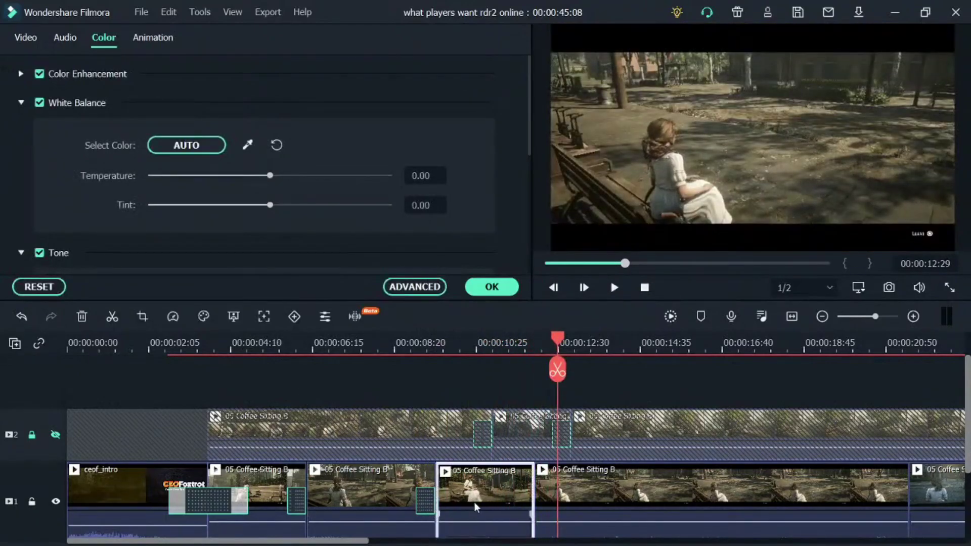
key(Delete)
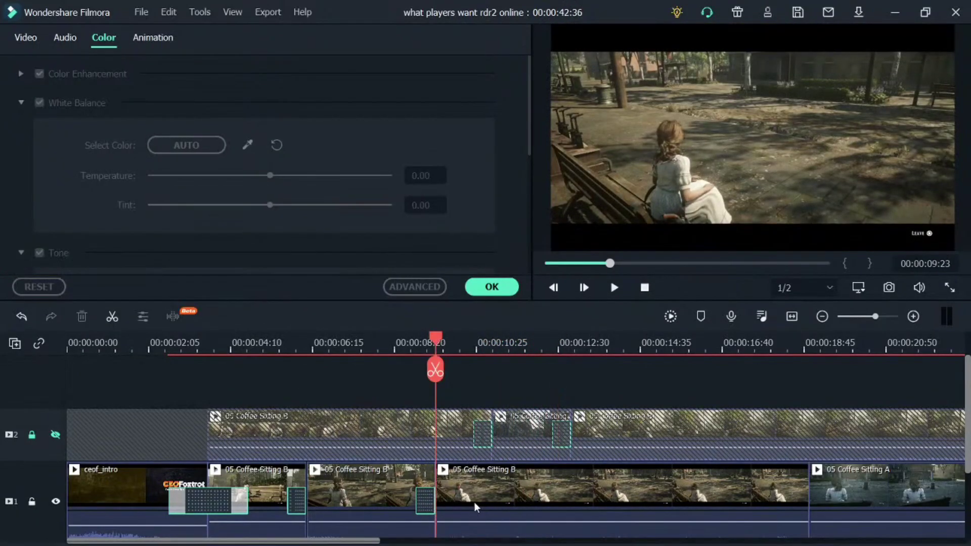
- Preview the tightened edit through the long 05 Coffee Sitting B clip to 00:00:17:19, and replay it from the intro to 00:00:14:11
click(383, 354)
key(space)
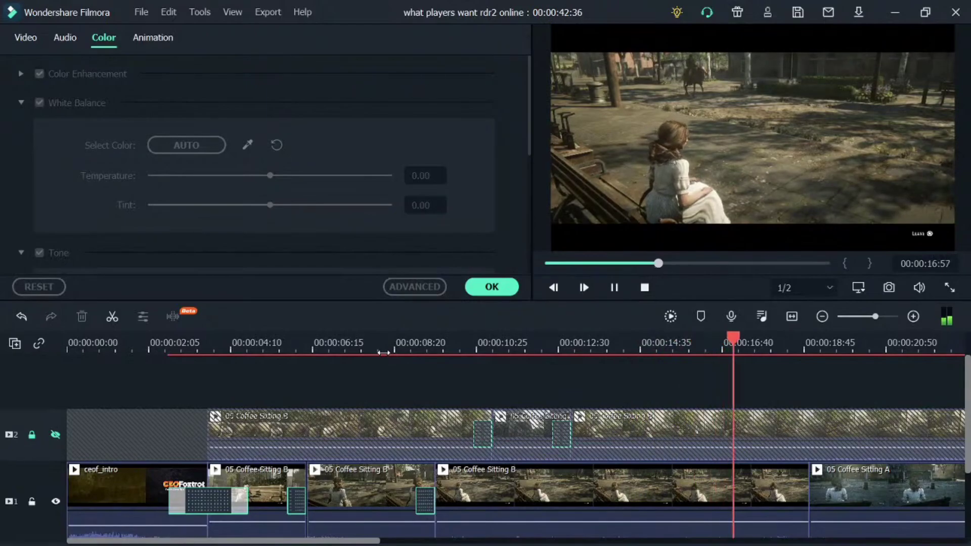
key(space)
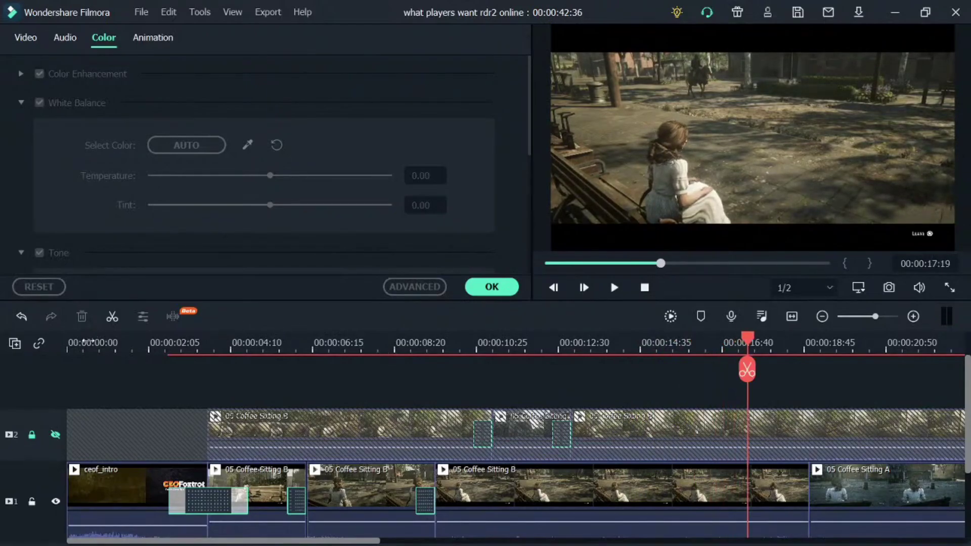
click(87, 342)
key(space)
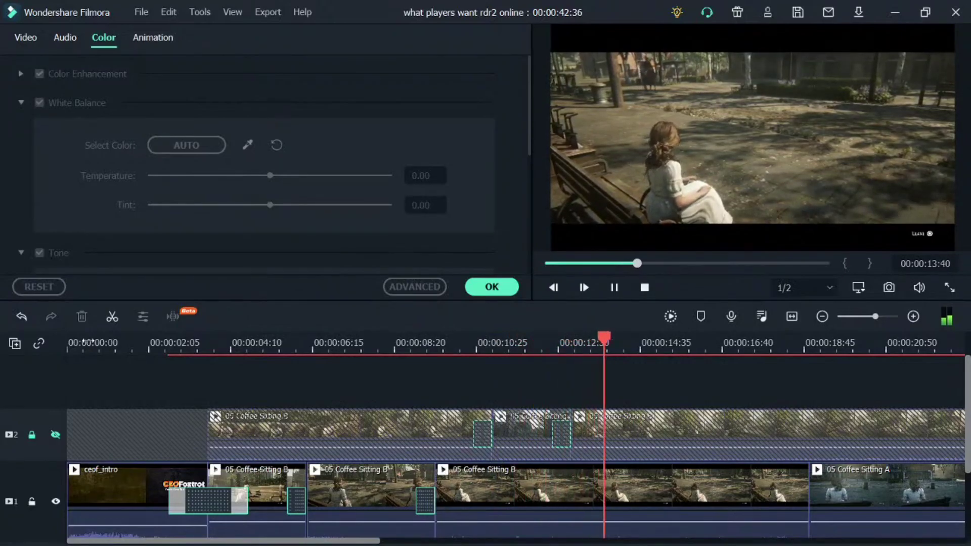
key(space)
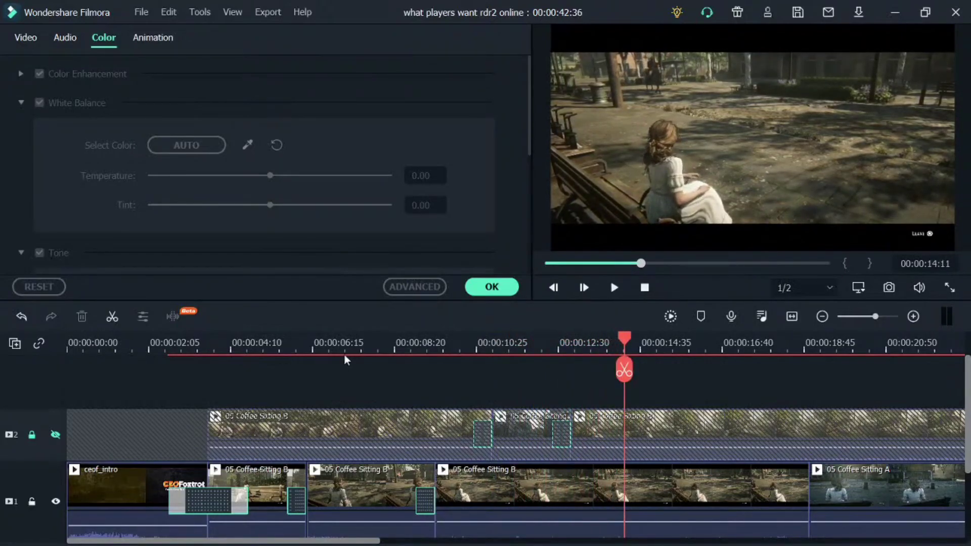
- Replay the fade into the long 05 Coffee Sitting B clip on track 1 and place the playhead at its start, 00:00:09:23
click(380, 343)
key(space)
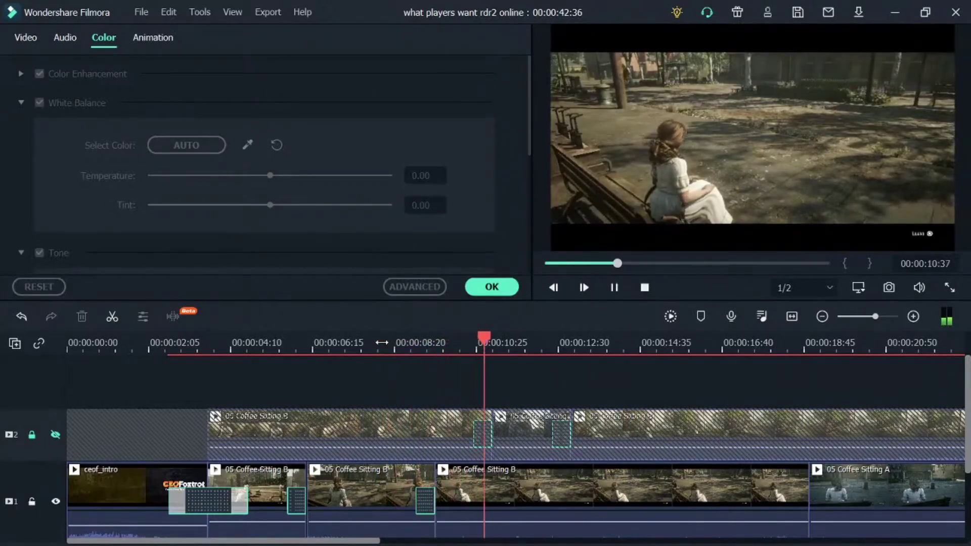
key(space)
click(363, 343)
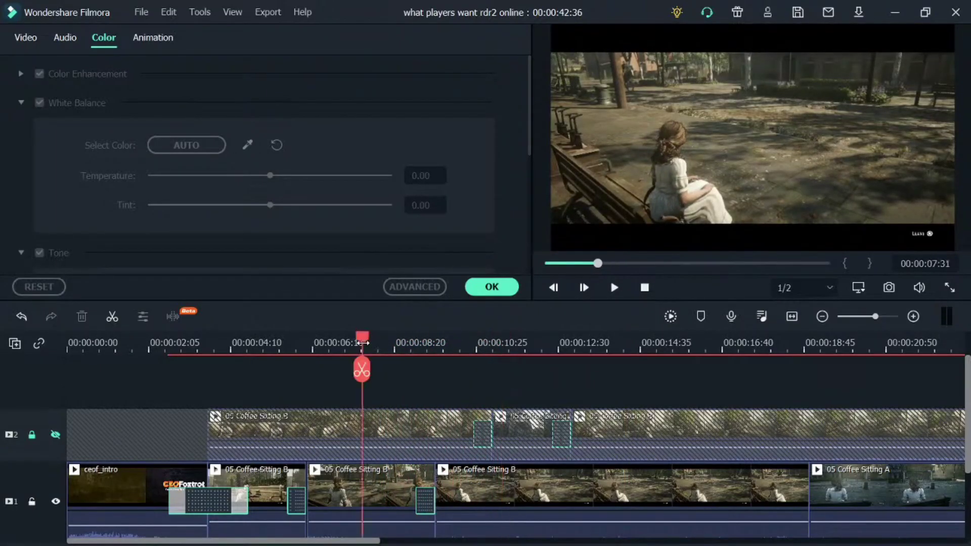
key(space)
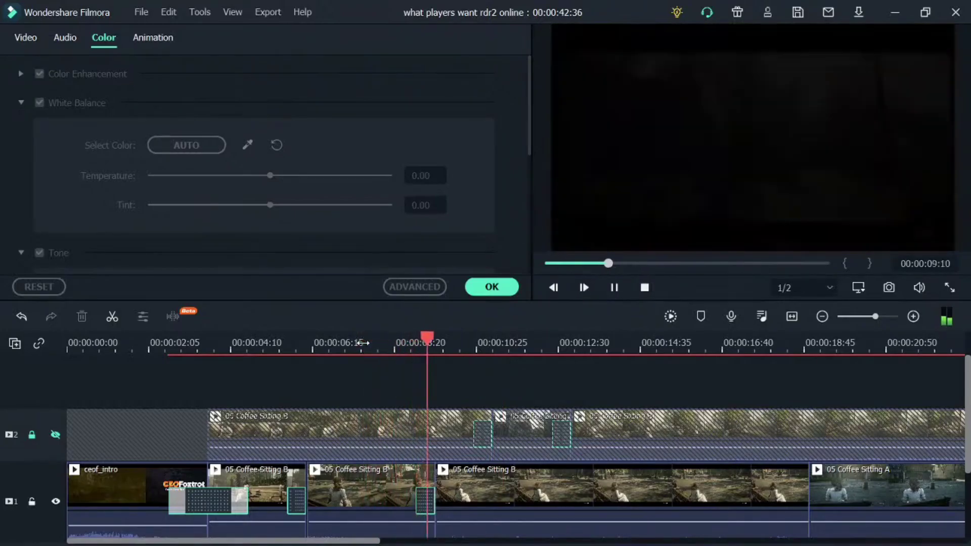
key(space)
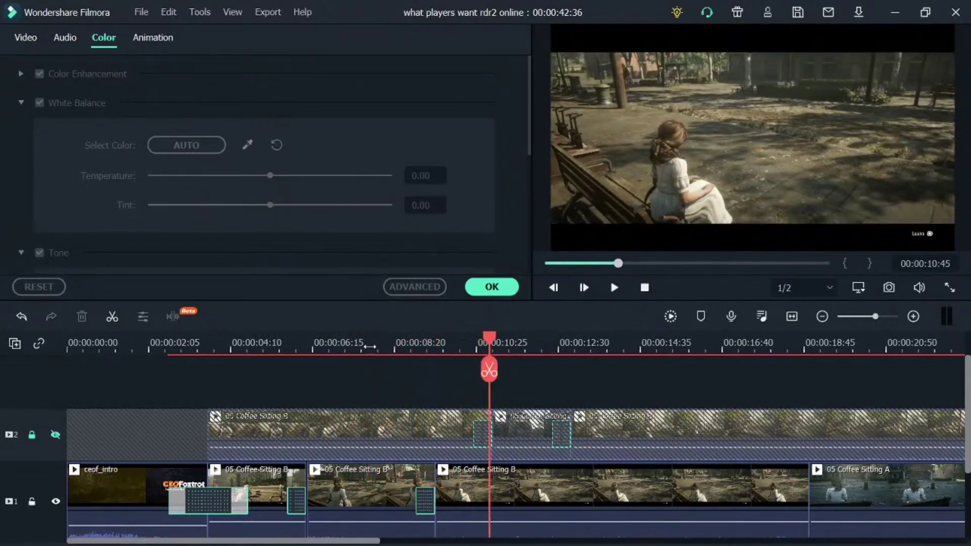
drag(877, 318, 877, 318)
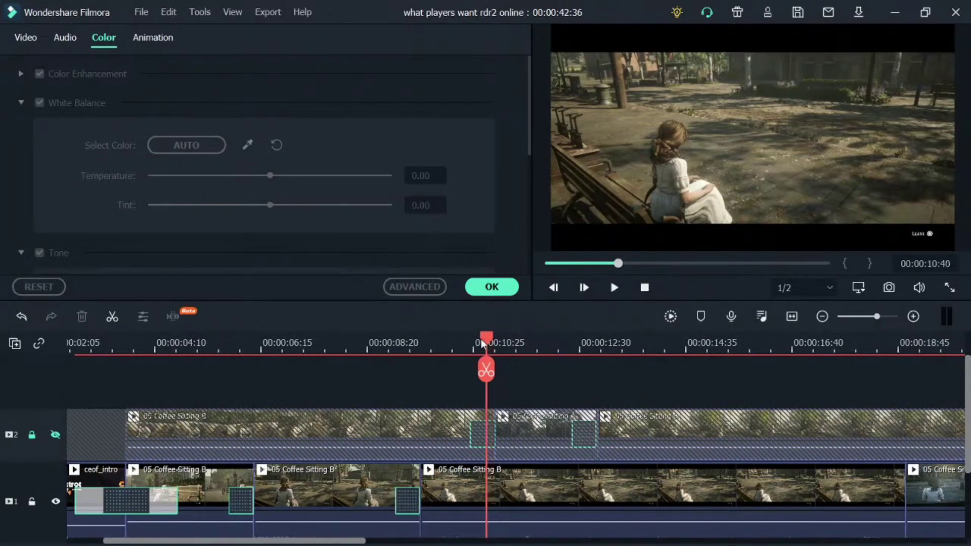
drag(481, 339, 422, 341)
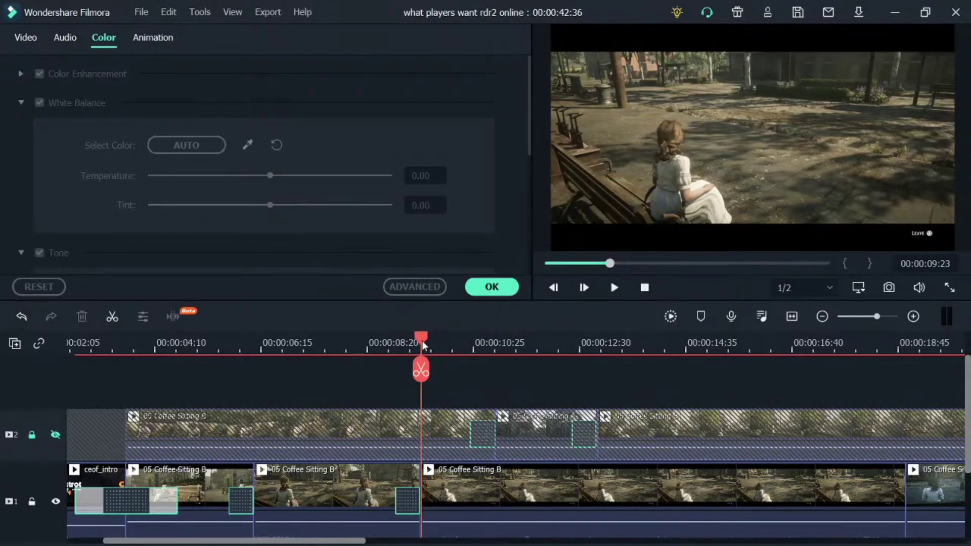
- Split the long 05 Coffee Sitting B clip on track 1 at 00:00:11:23, preview the part after the cut and delete it
drag(422, 341, 523, 375)
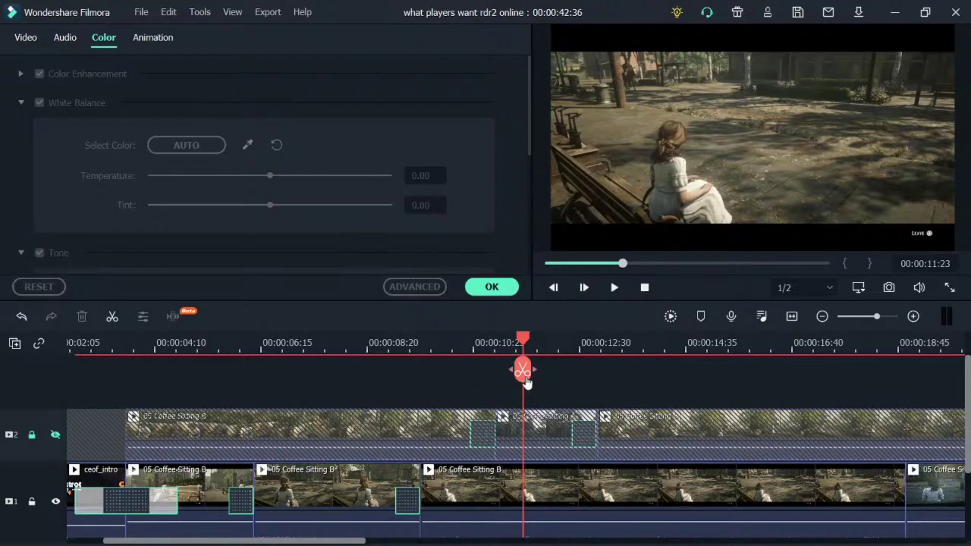
click(525, 380)
key(space)
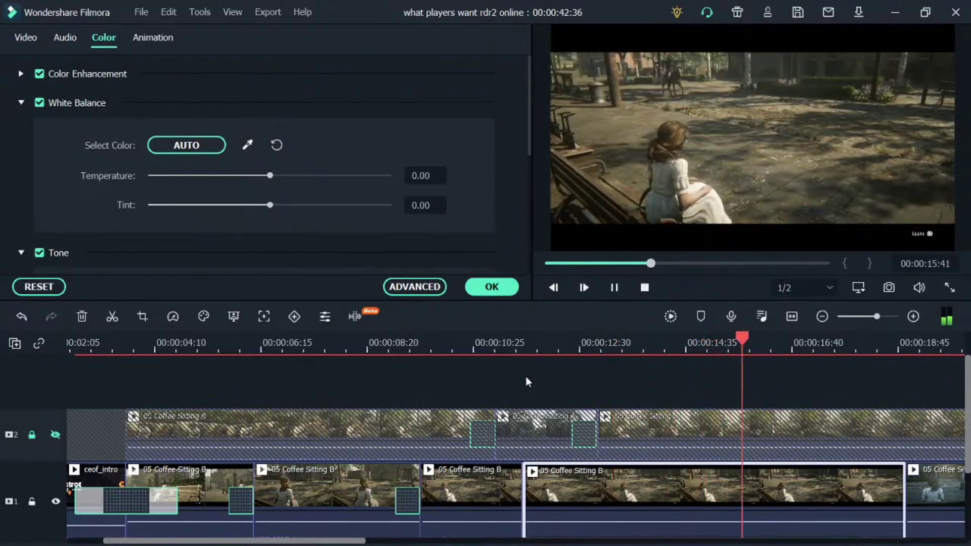
key(space)
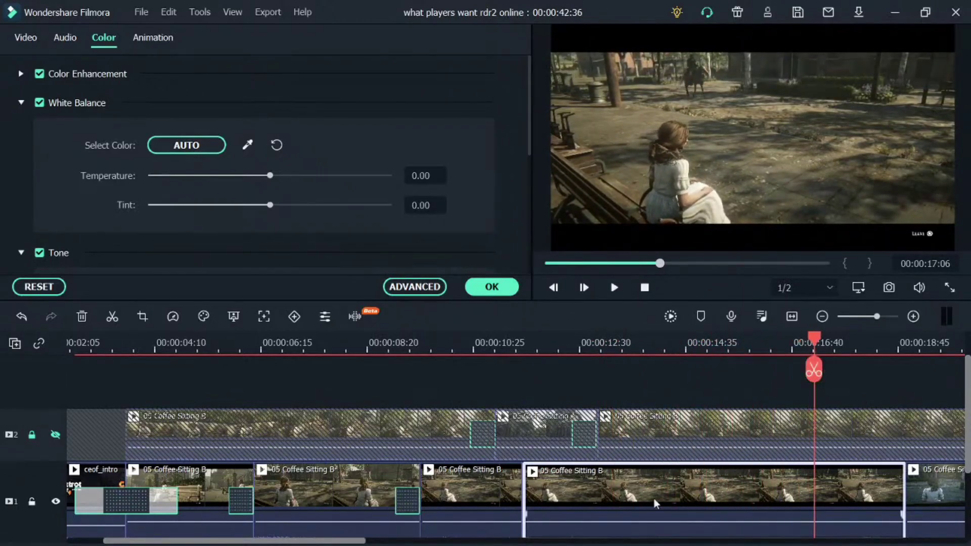
key(ctrl+z)
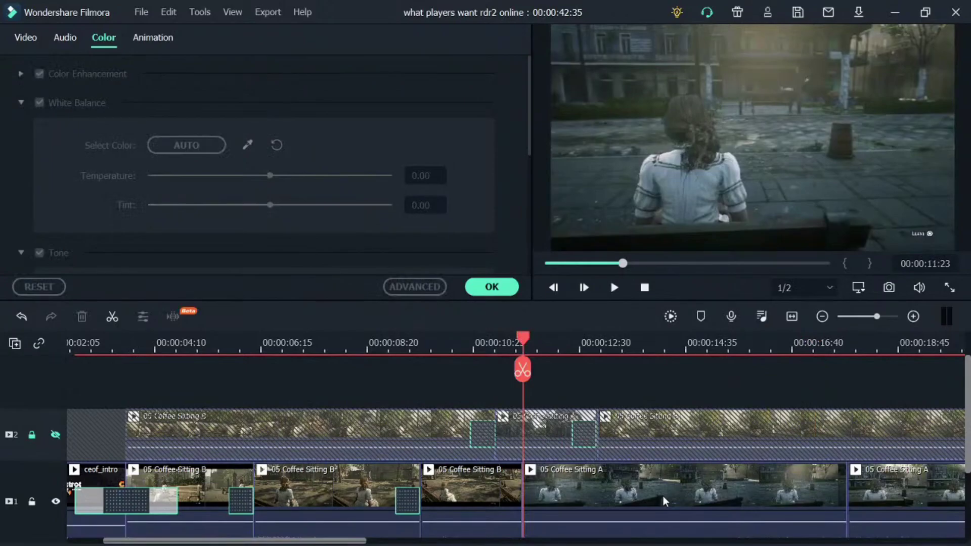
- Preview the first 05 Coffee Sitting A clip after the trimmed clip on track 1 and delete it
key(space)
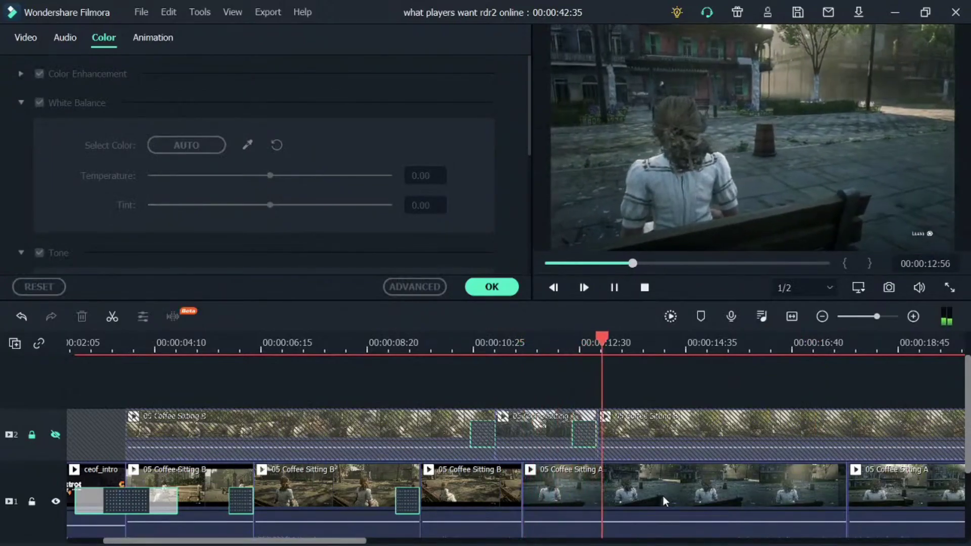
key(space)
click(436, 344)
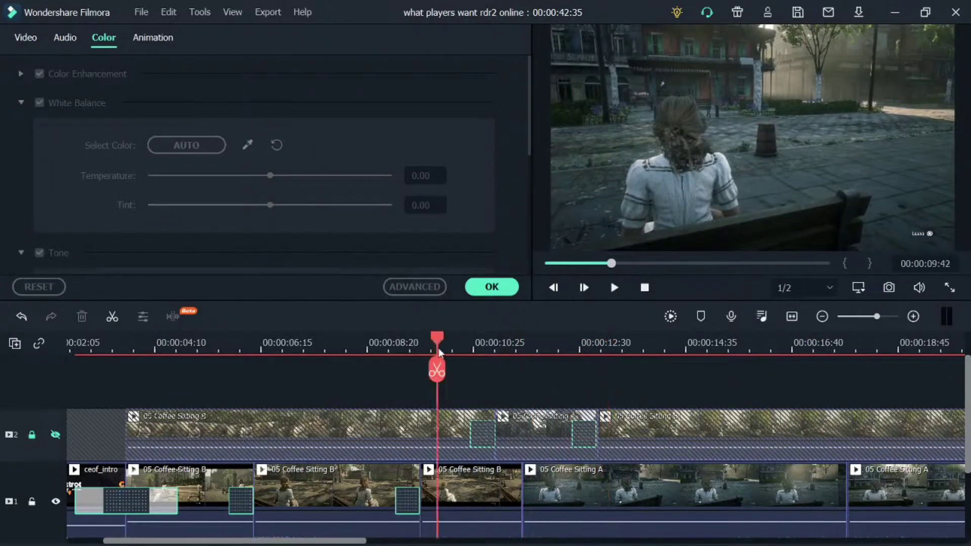
click(555, 344)
key(space)
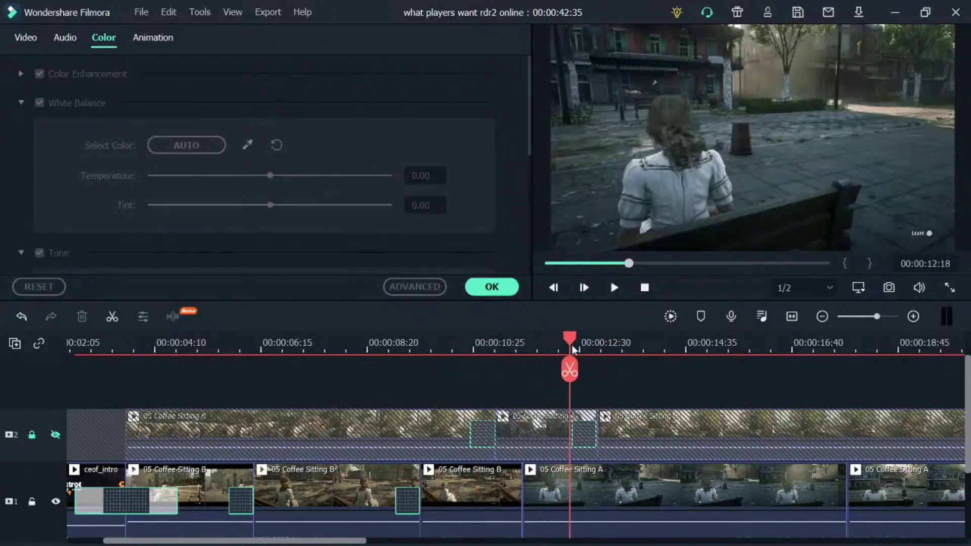
key(space)
click(717, 471)
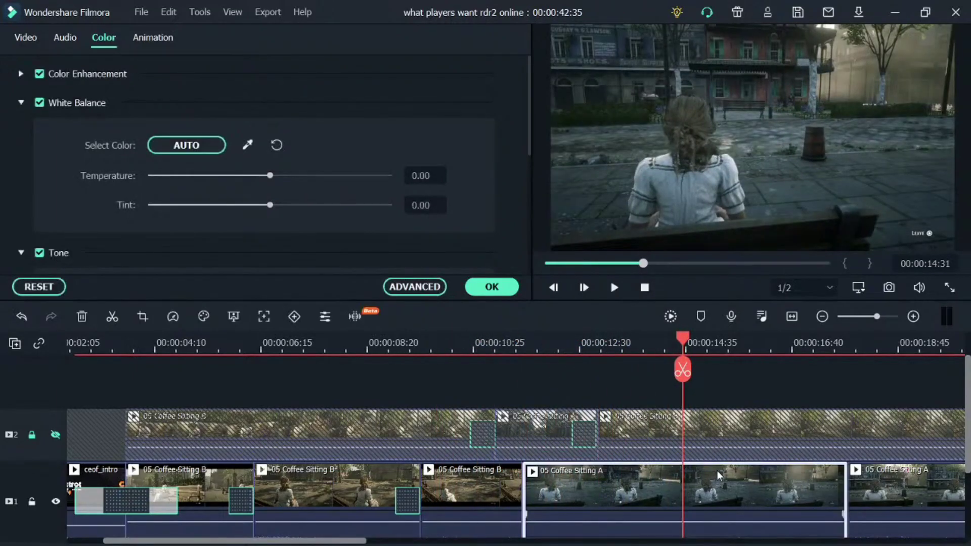
key(ctrl+z)
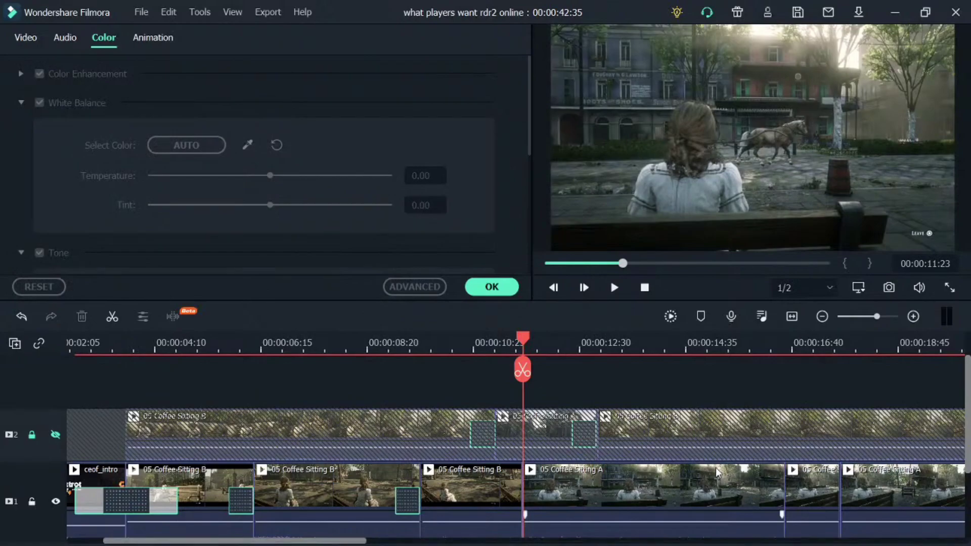
- Delete the next 05 Coffee Sitting A clip on track 1, and preview and delete the short one behind it
click(715, 467)
key(ctrl+z)
key(space)
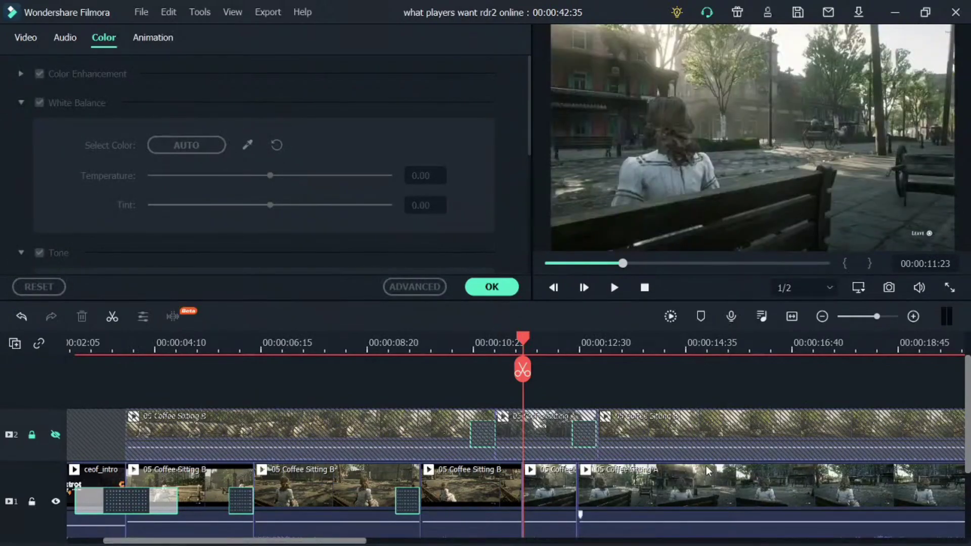
key(space)
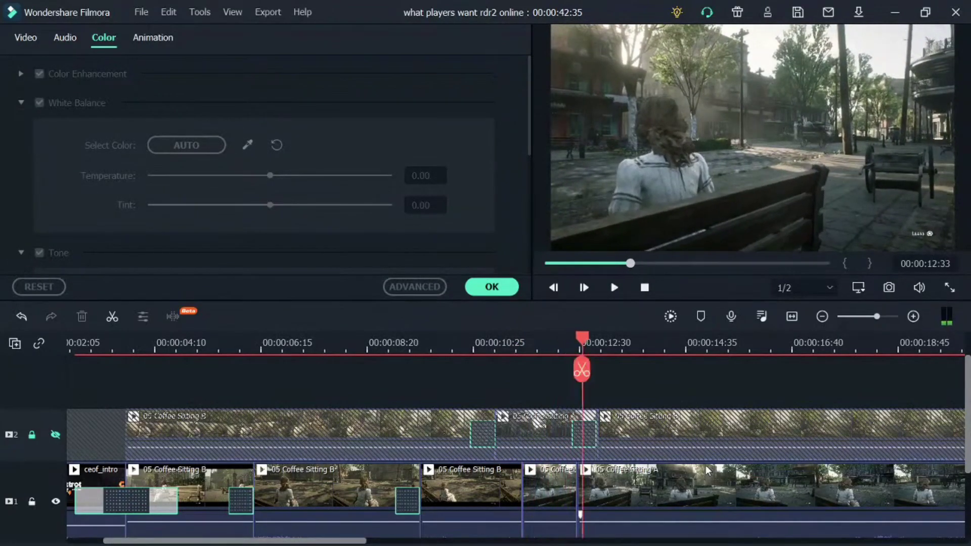
click(457, 342)
key(space)
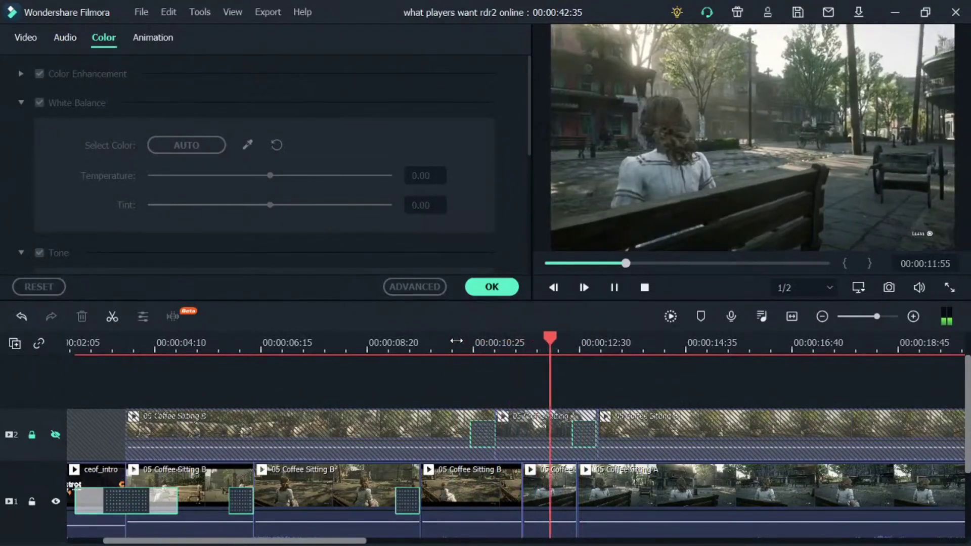
key(space)
click(558, 492)
key(Delete)
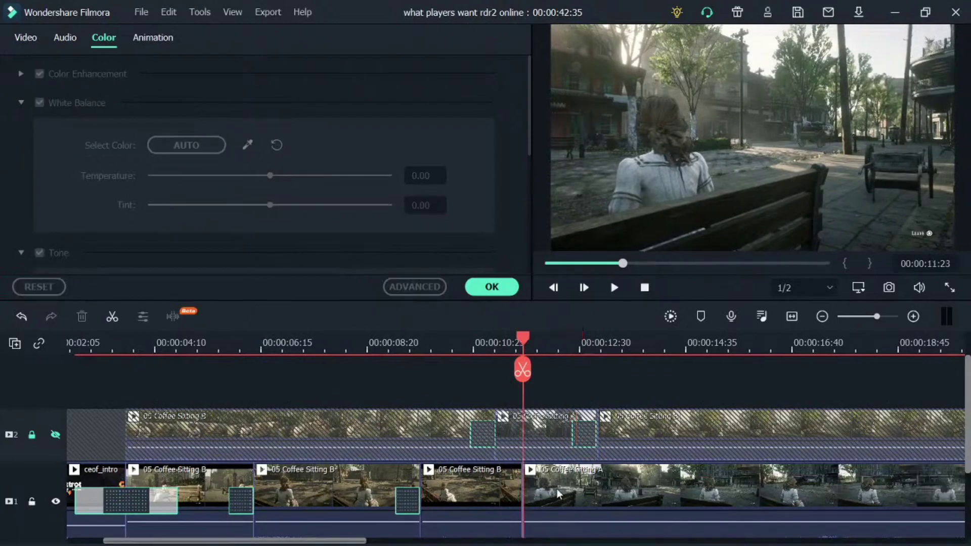
- Preview the last remaining 05 Coffee Sitting A clip on track 1 and delete it
key(space)
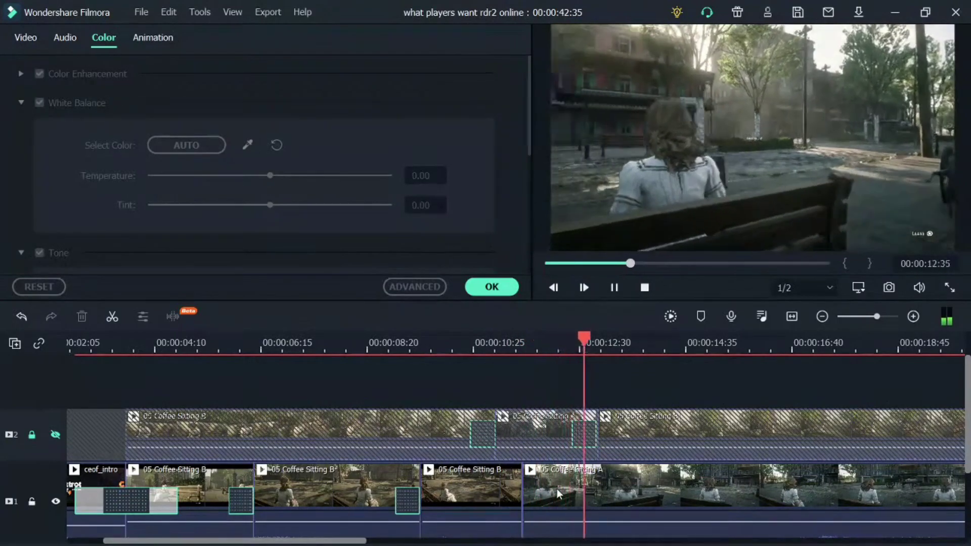
key(space)
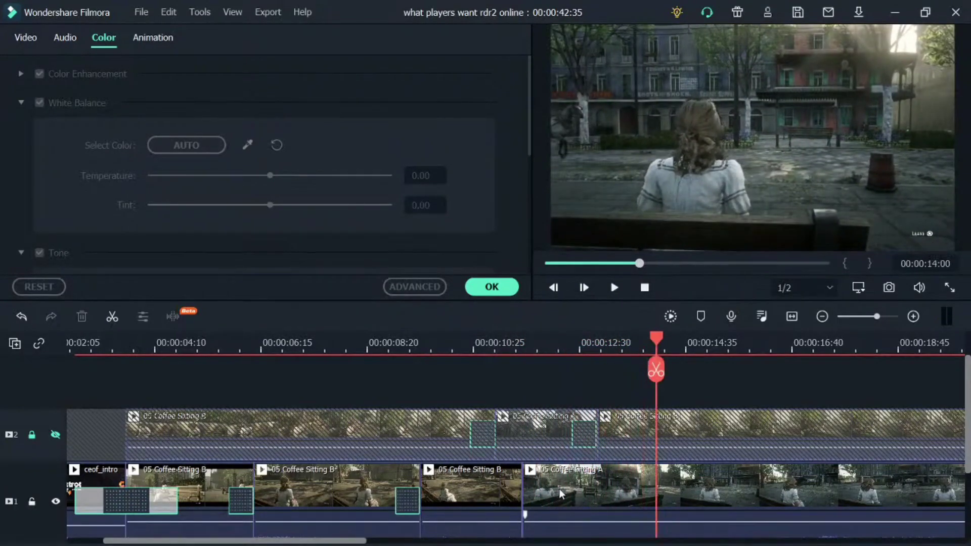
drag(663, 338, 776, 354)
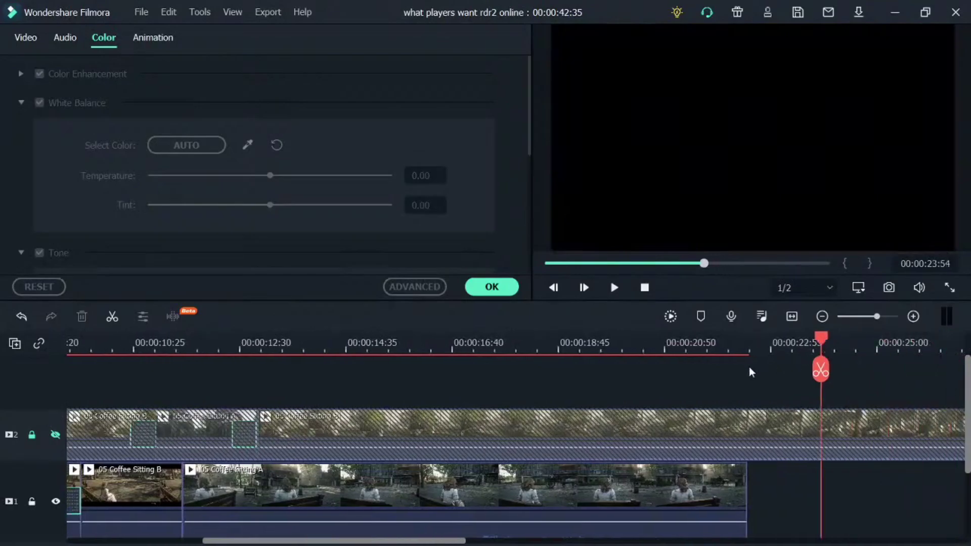
click(593, 479)
key(Delete)
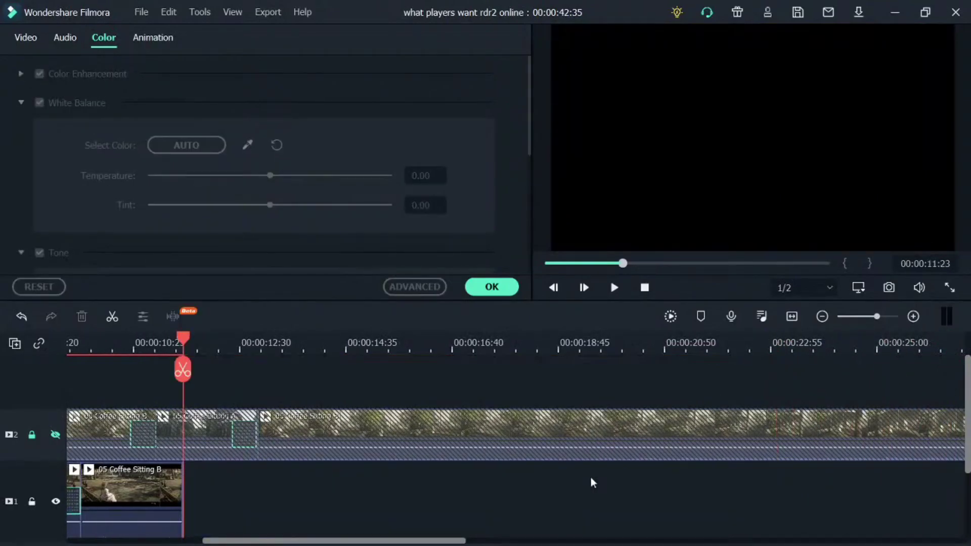
- Check the shortened track 1 from the intro, and play its ending from 00:00:10:25 to 00:00:11:56
scroll(419, 541, down, 2)
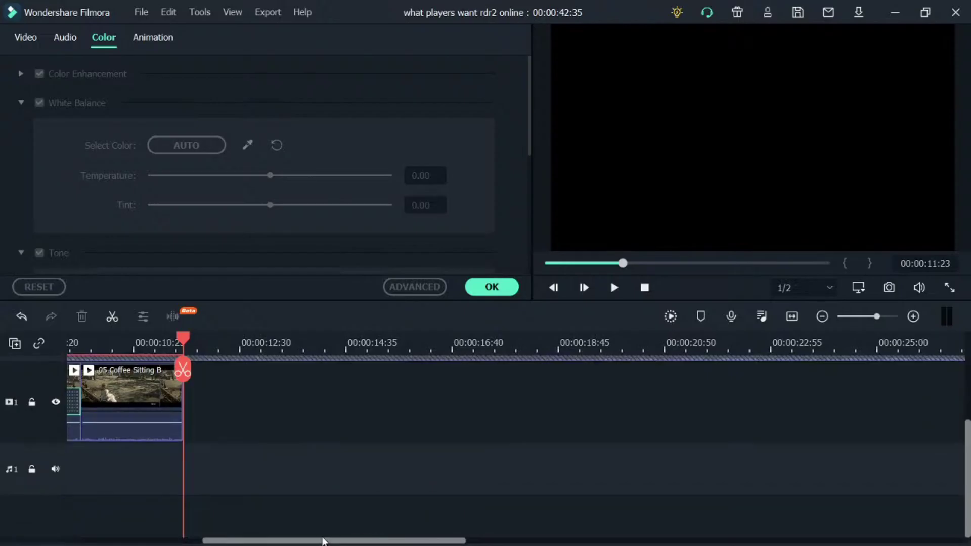
drag(323, 541, 166, 519)
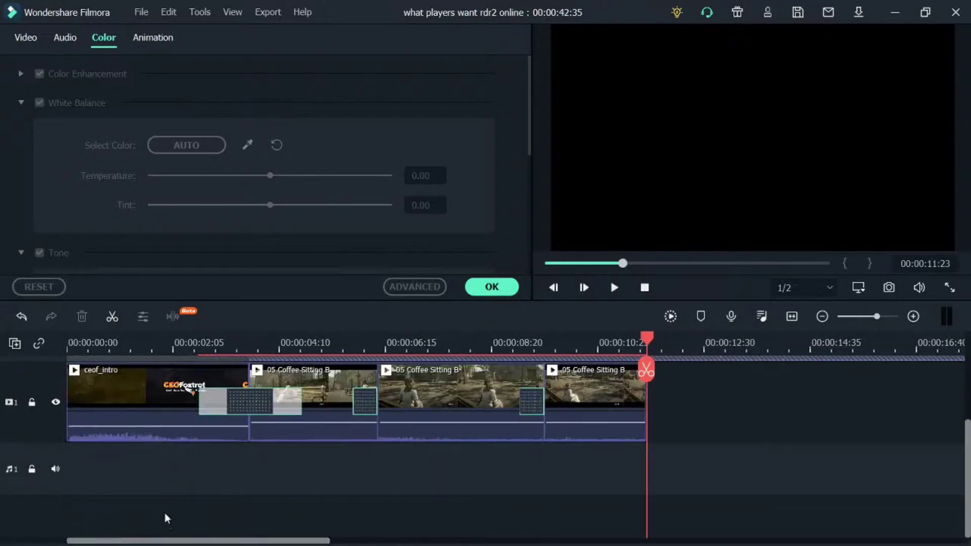
scroll(967, 453, up, 2)
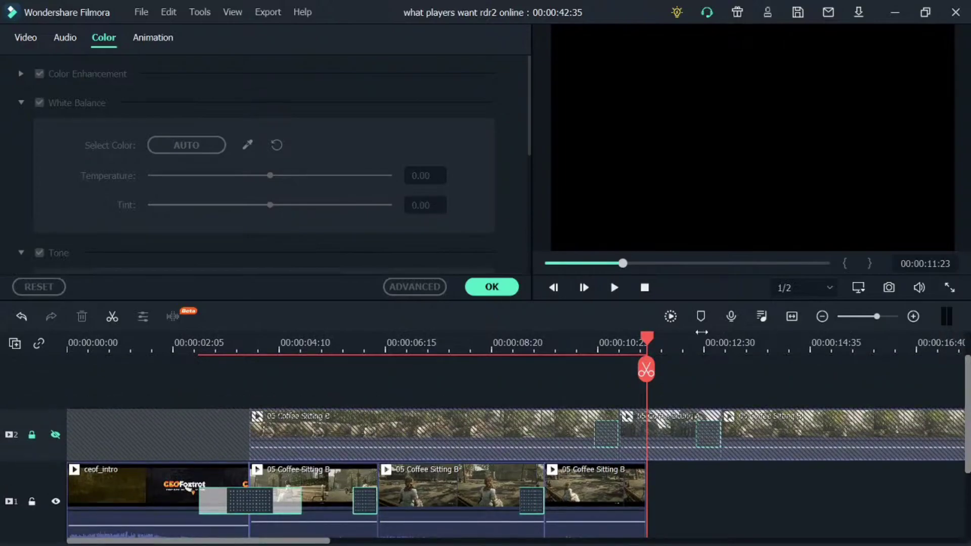
click(152, 344)
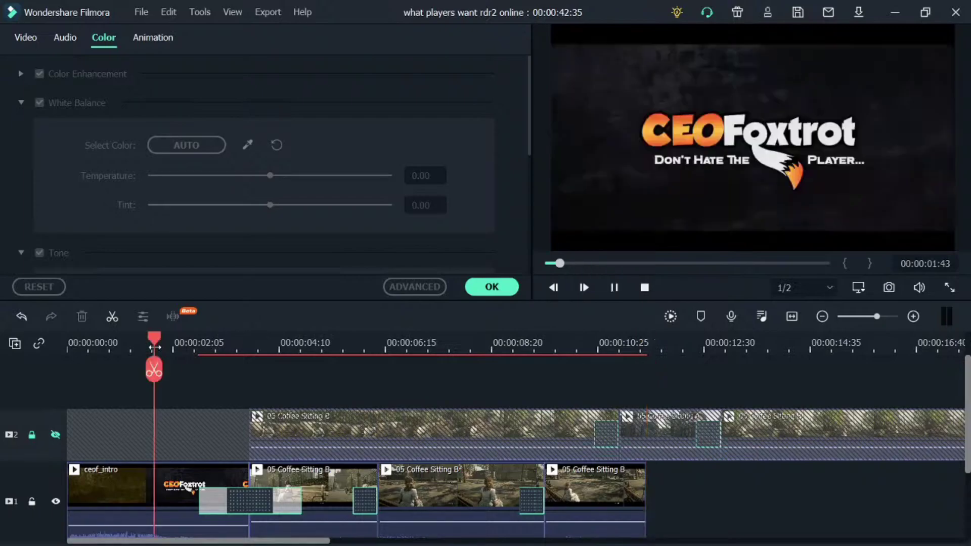
click(175, 344)
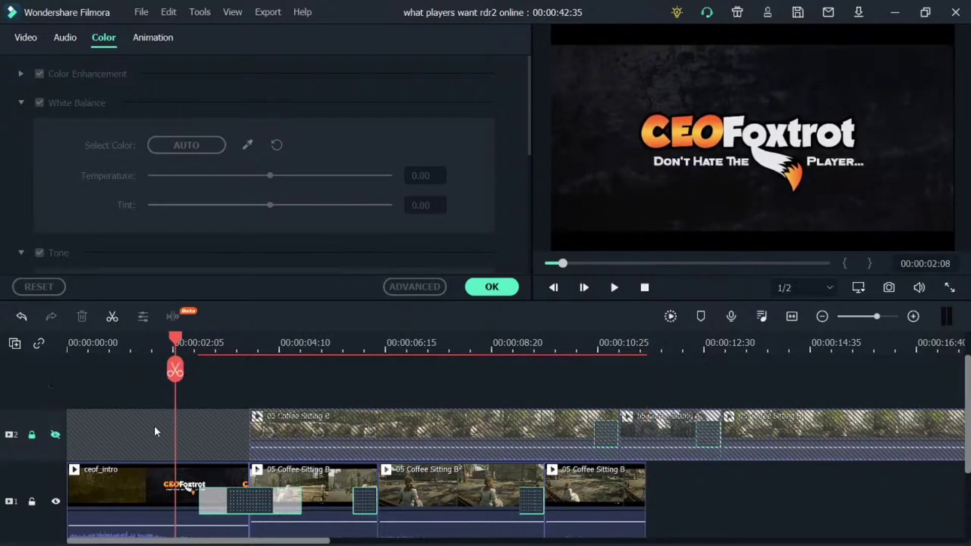
click(598, 349)
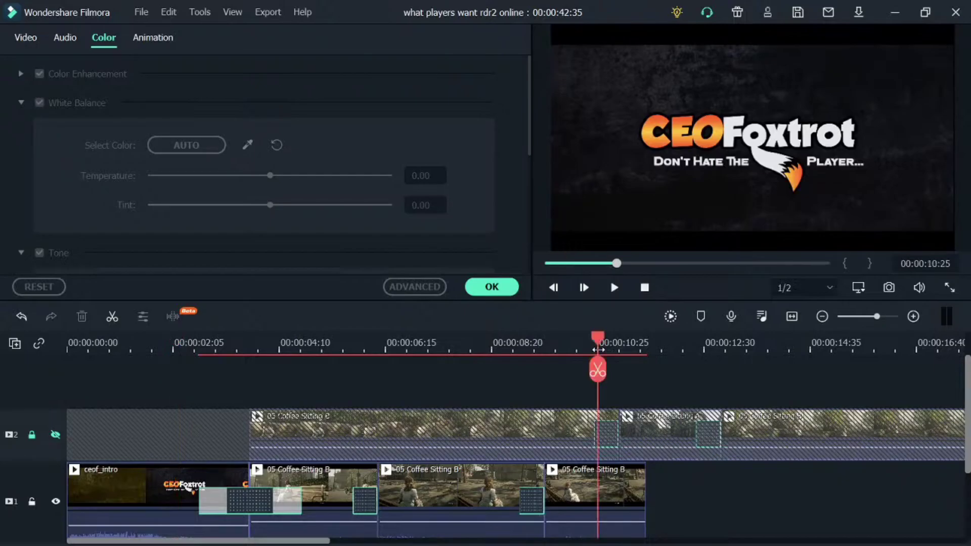
key(space)
key(space)
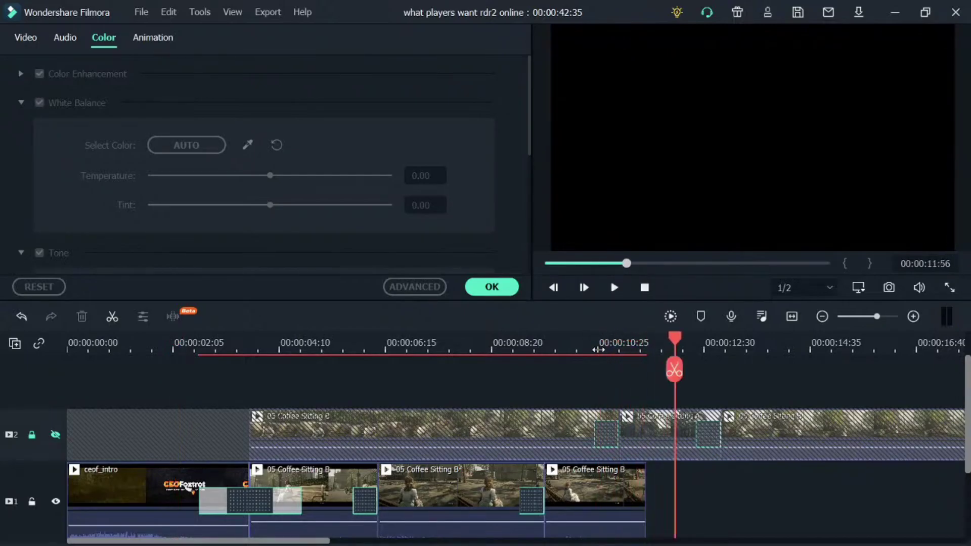
- Unlock and show track 2, and move its three Coffee Sitting clips in their order onto the end of track 1
click(32, 435)
click(55, 435)
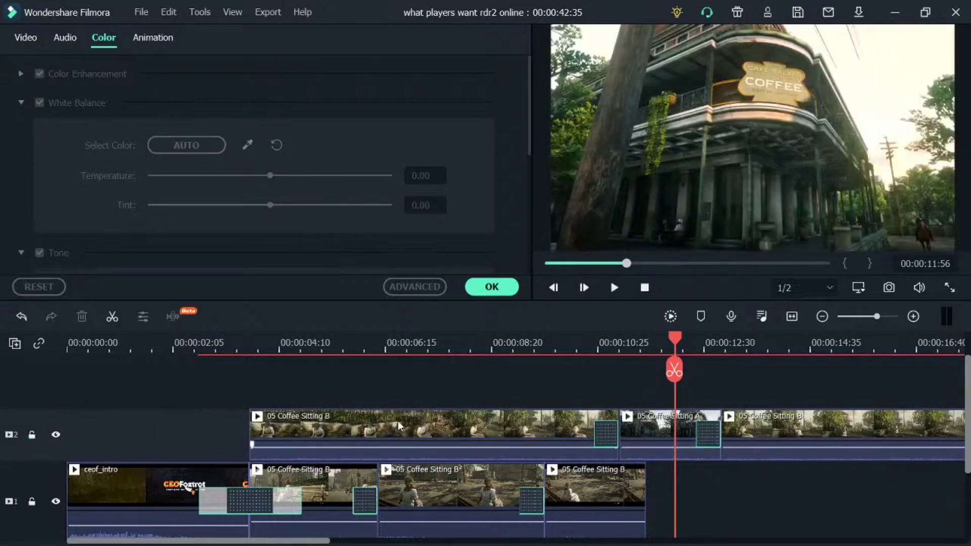
drag(397, 421, 791, 518)
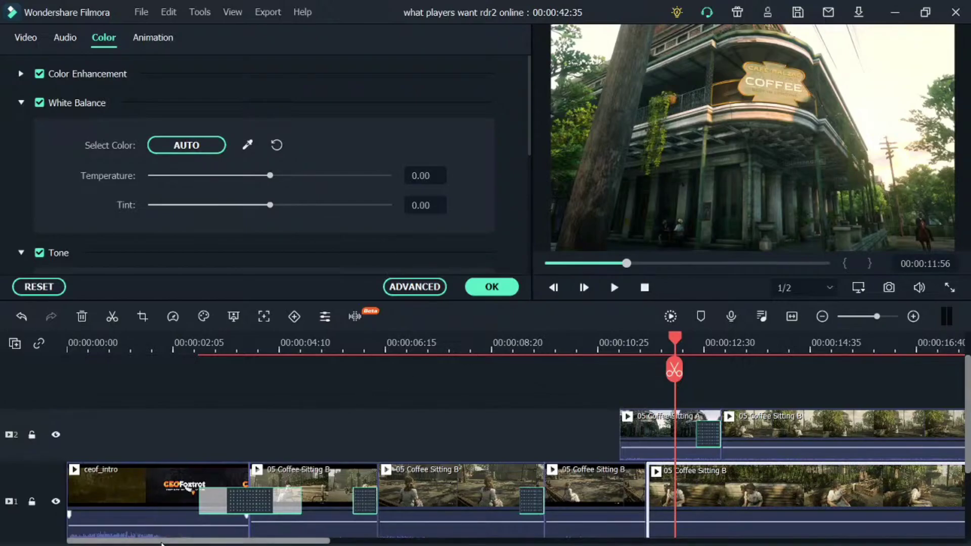
drag(170, 540, 281, 539)
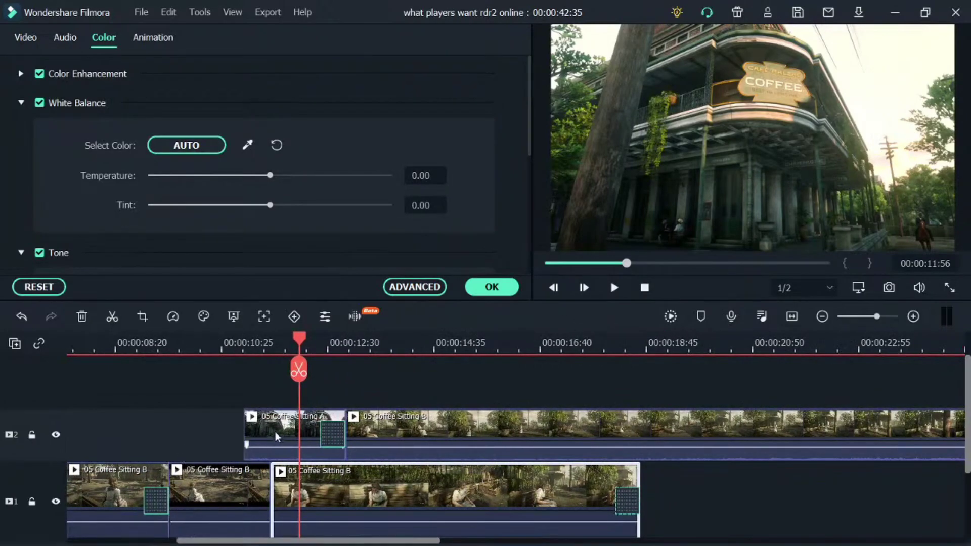
drag(275, 432, 644, 487)
drag(473, 418, 870, 484)
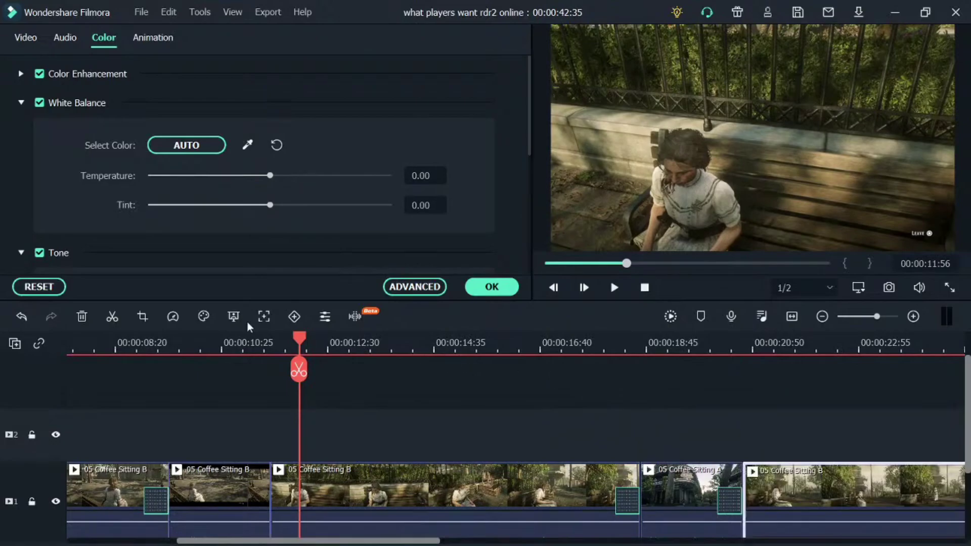
- Play the joined clips on track 1 from 00:00:10:20 to 00:00:22:02
drag(294, 332, 219, 333)
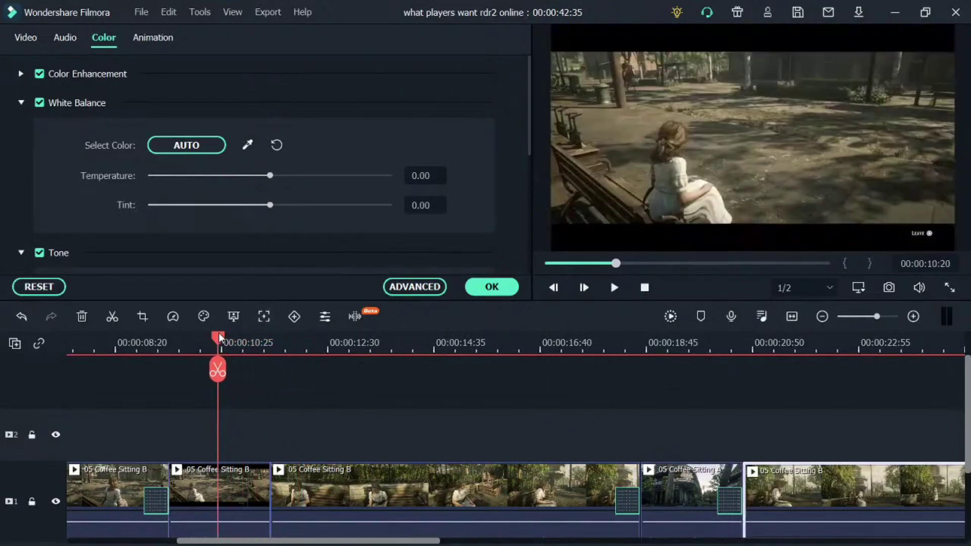
key(space)
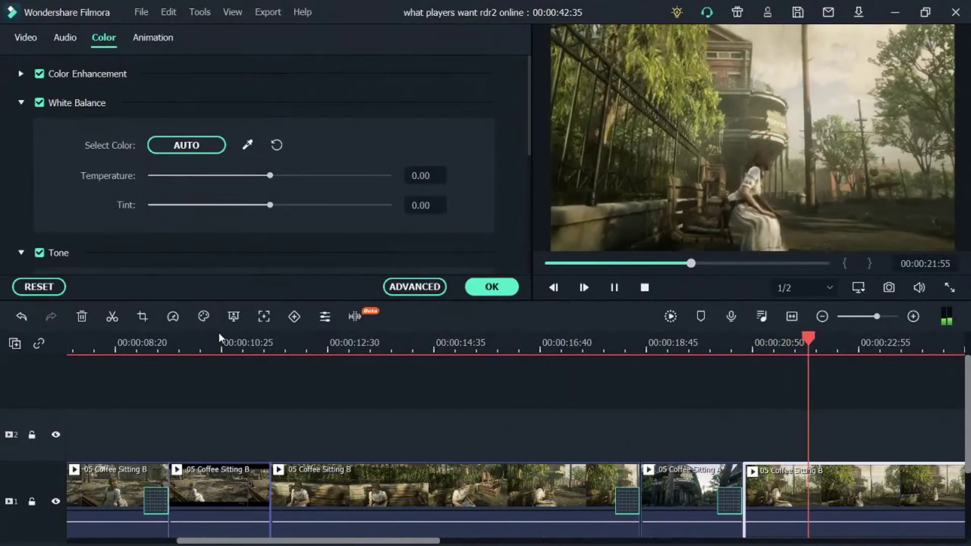
key(space)
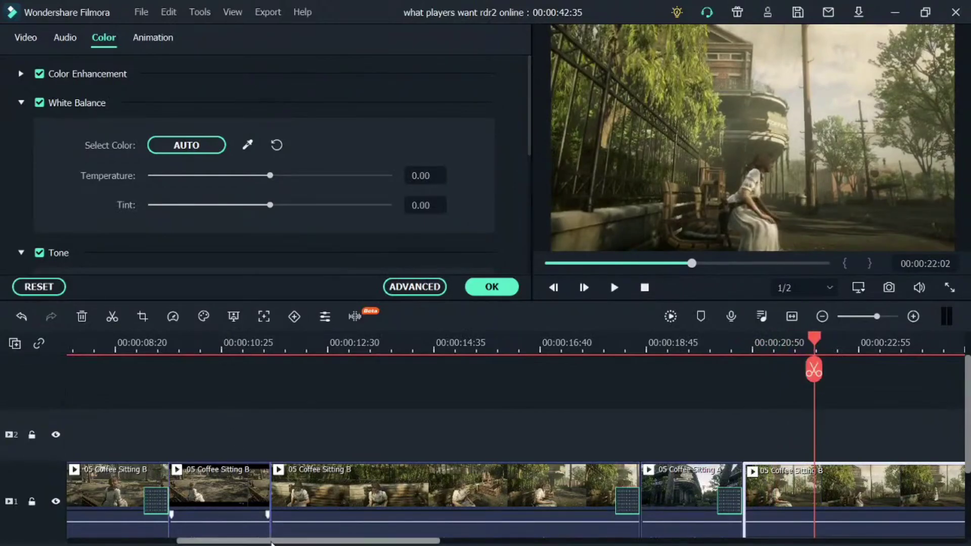
- Replay the edit from the opening 05 Coffee Sitting B clip to 00:00:17:33 and place the playhead back at 00:00:15:23
drag(261, 540, 176, 540)
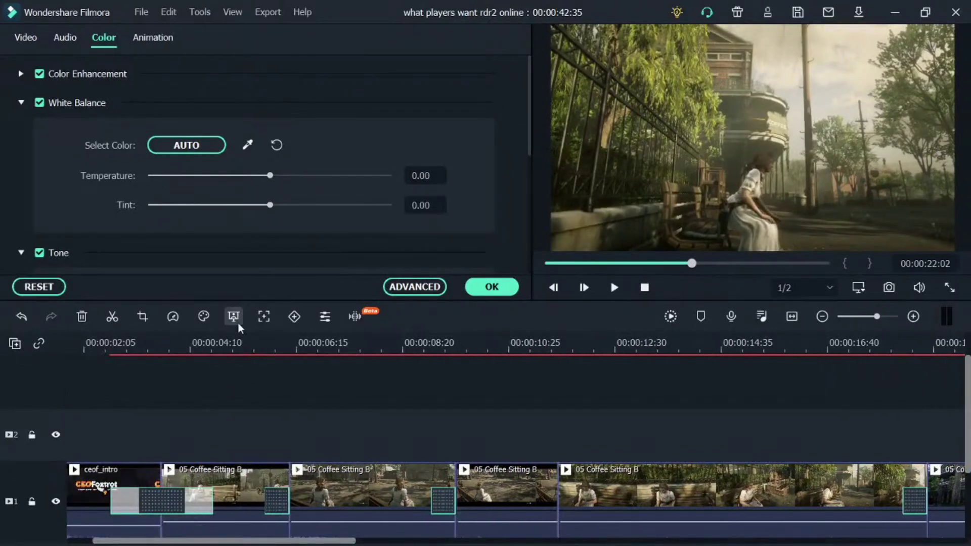
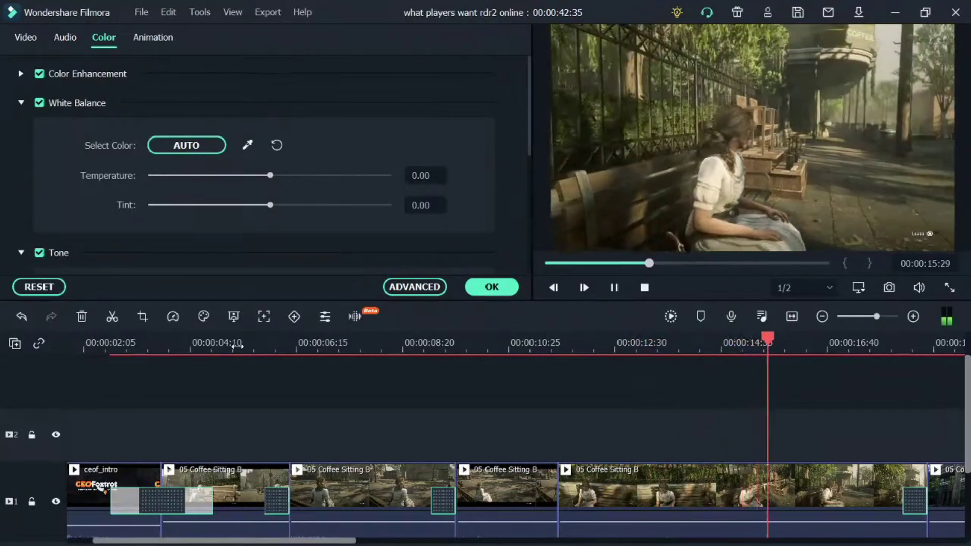
key(space)
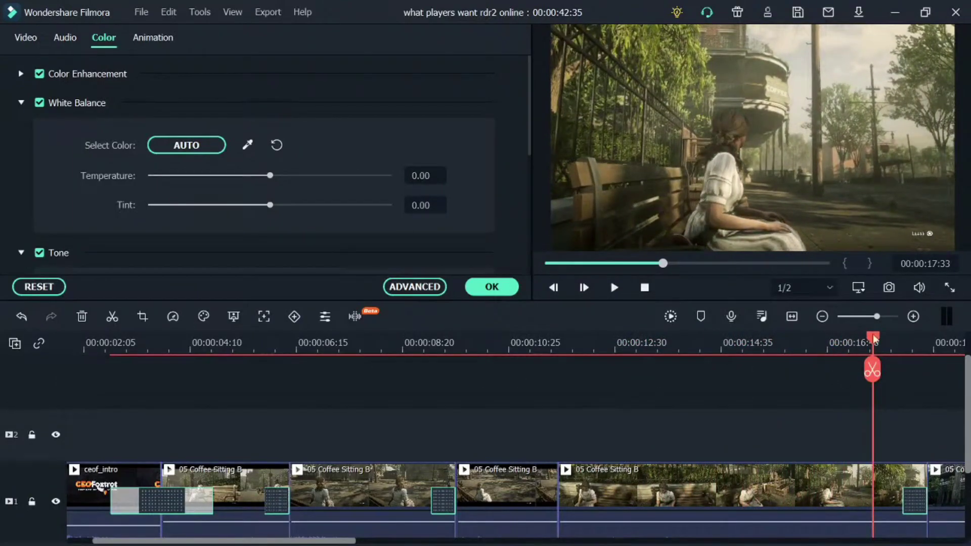
drag(874, 338, 765, 338)
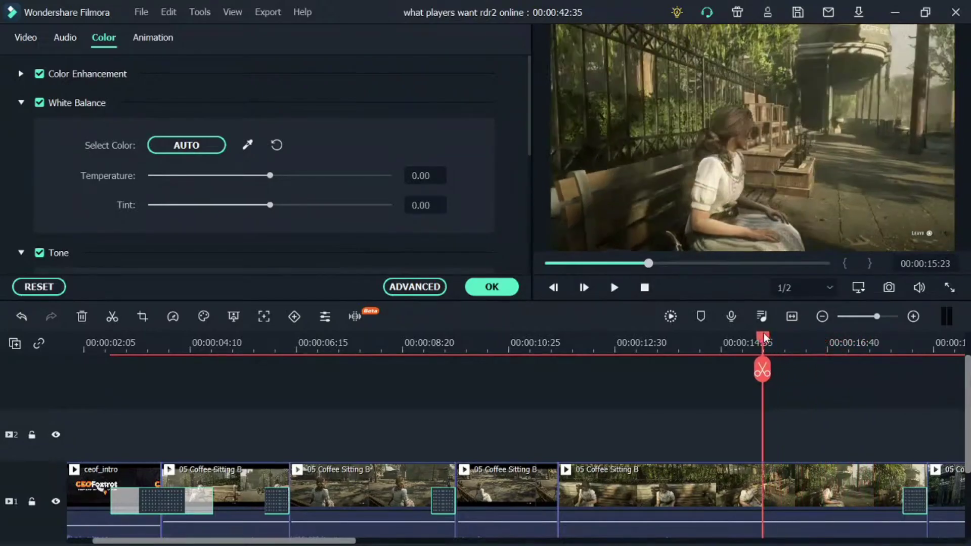
- Replay the fourth 05 Coffee Sitting B clip on track 1, including the stretch from 00:00:13:00 to 00:00:16:34
key(space)
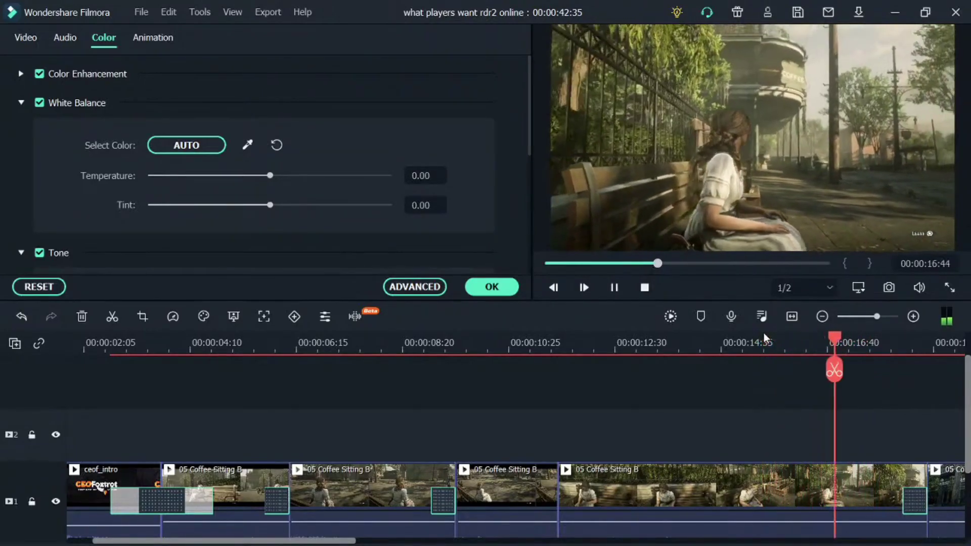
click(827, 342)
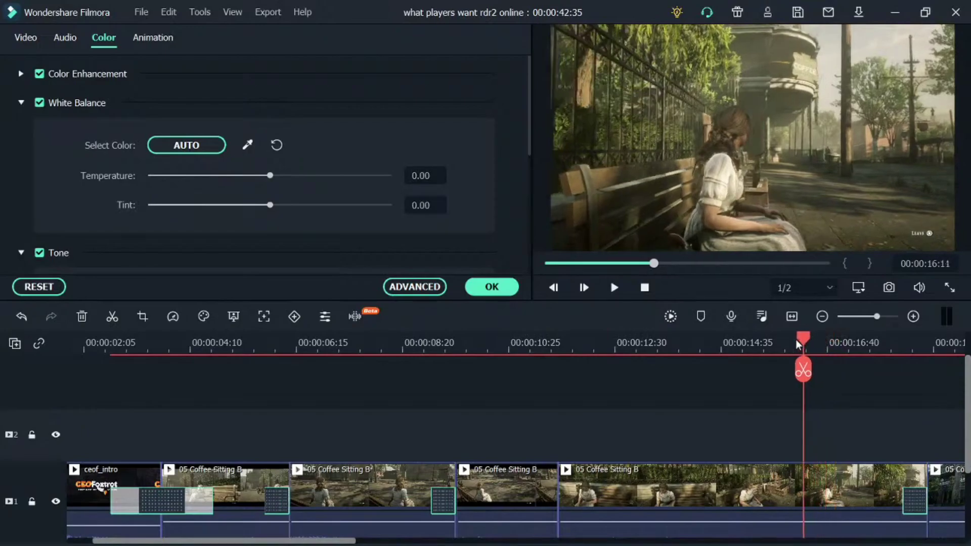
drag(796, 338, 641, 351)
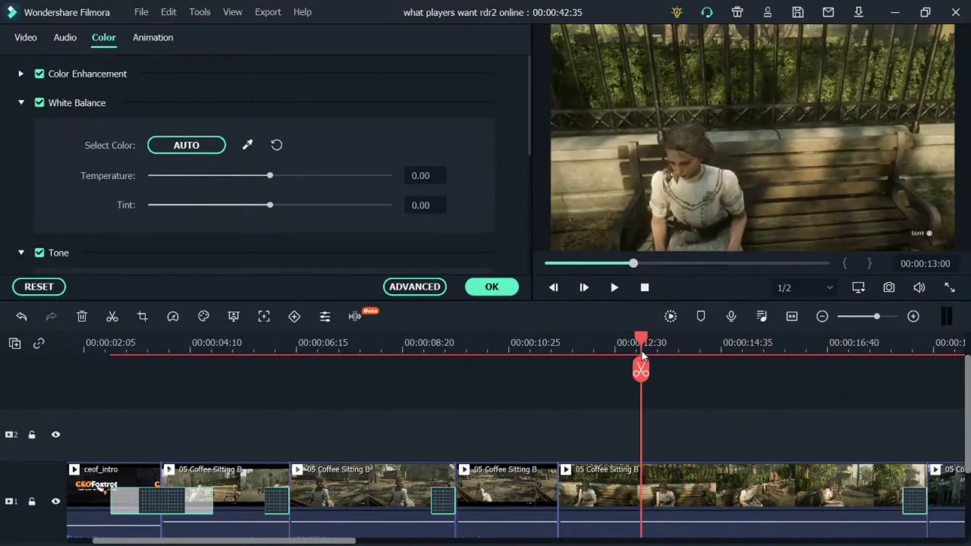
key(space)
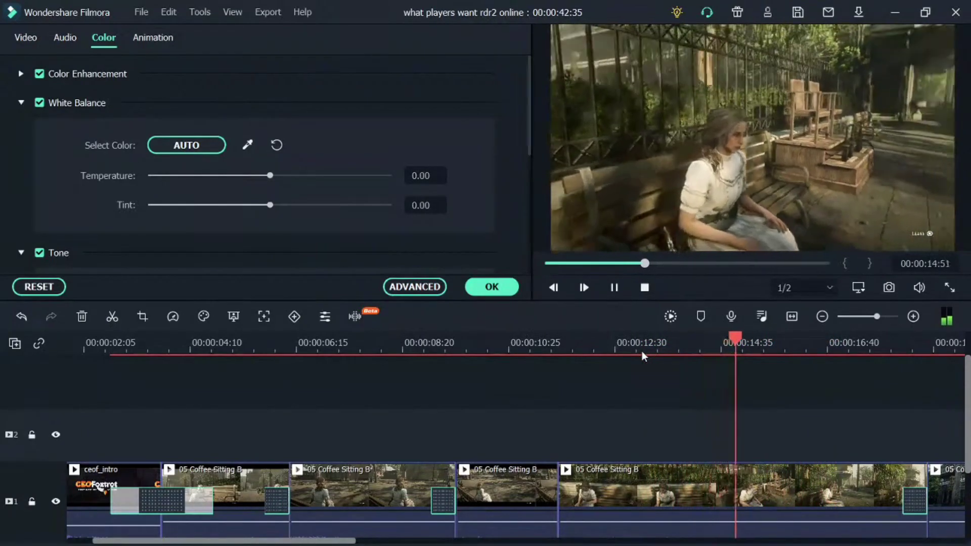
key(space)
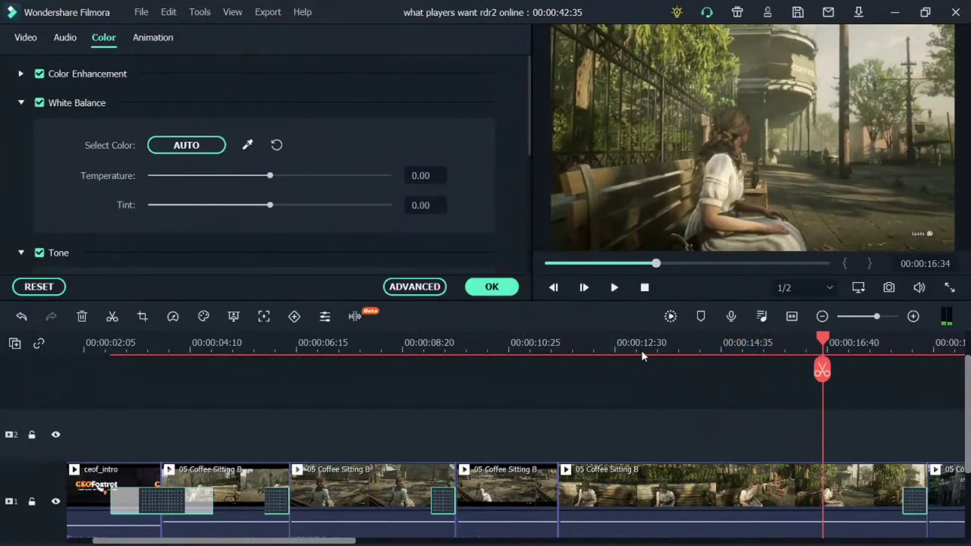
- Split the fourth 05 Coffee Sitting B clip at 00:00:14:12 and delete the part before the cut
drag(822, 338, 703, 341)
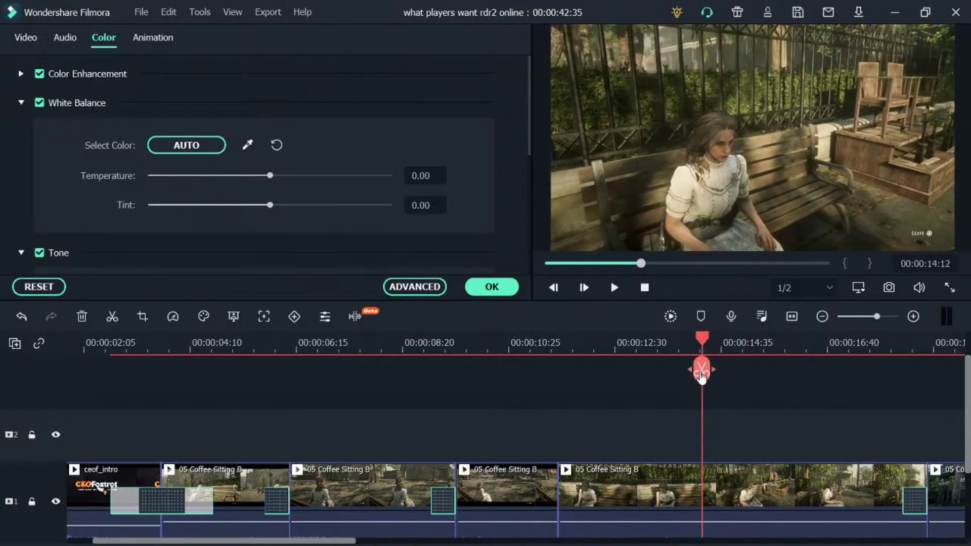
key(ctrl+b)
click(678, 489)
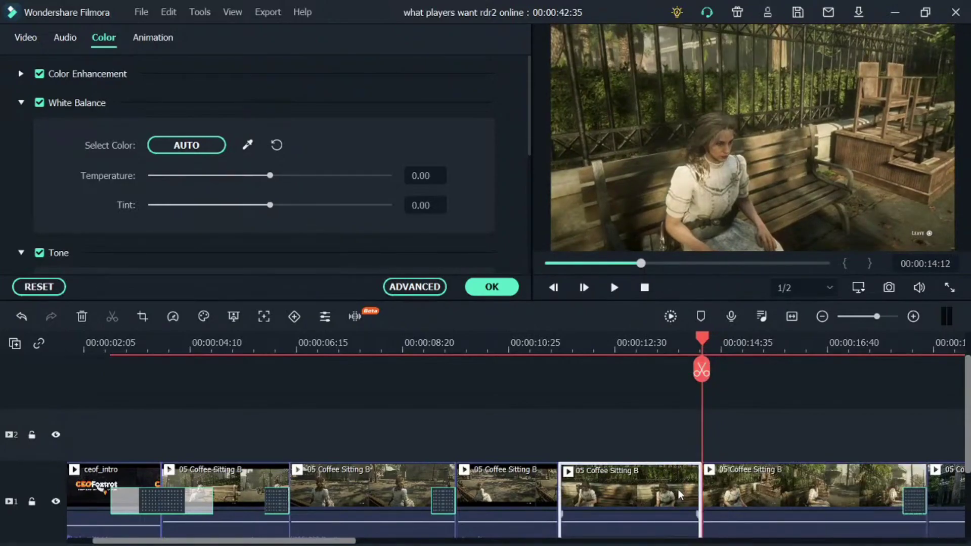
key(Delete)
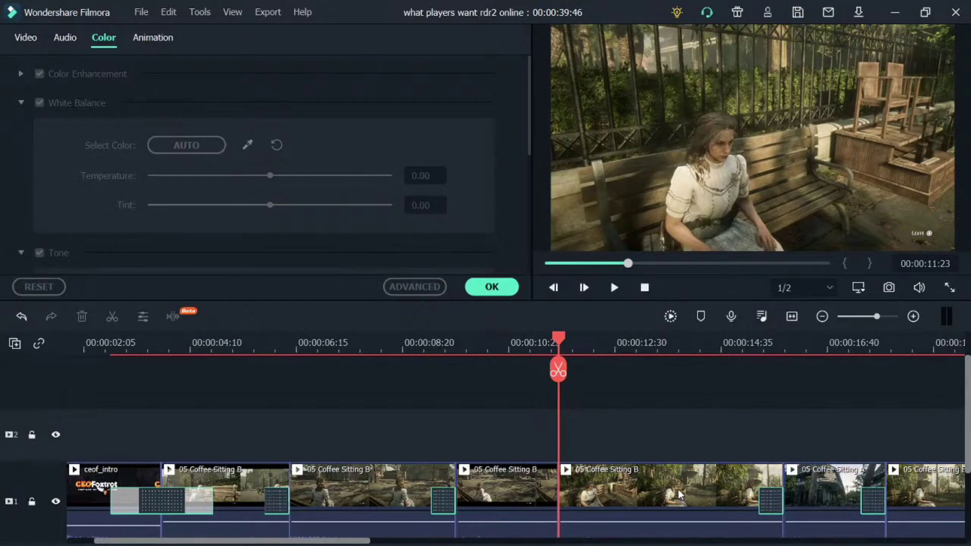
- Play the shortened edit up to 00:00:20:36 and move the 05 Coffee Sitting A clip straight up to track 2
key(space)
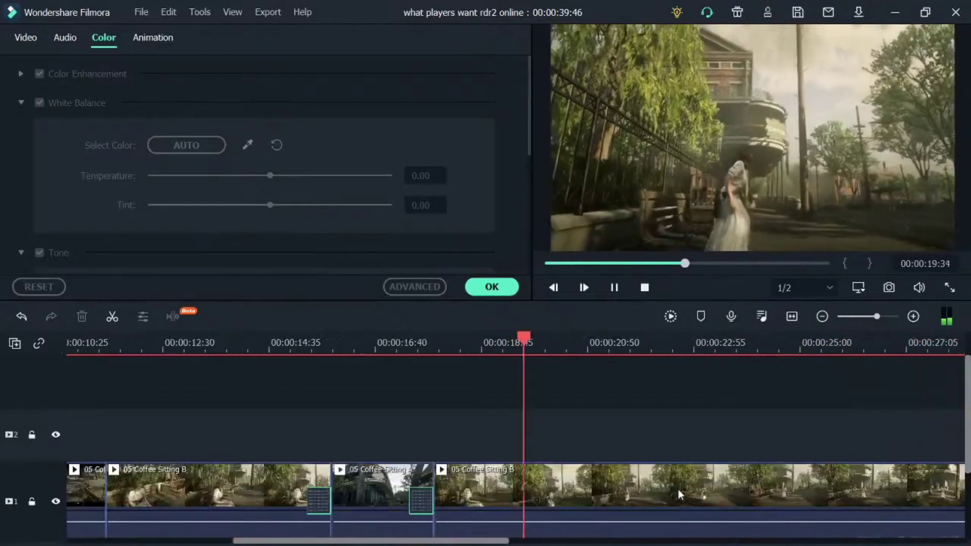
key(space)
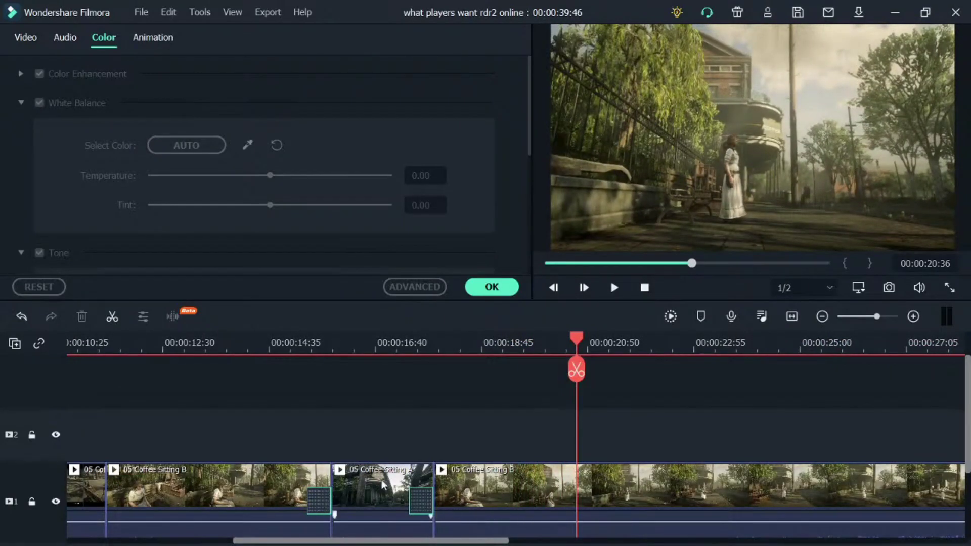
drag(381, 480, 386, 433)
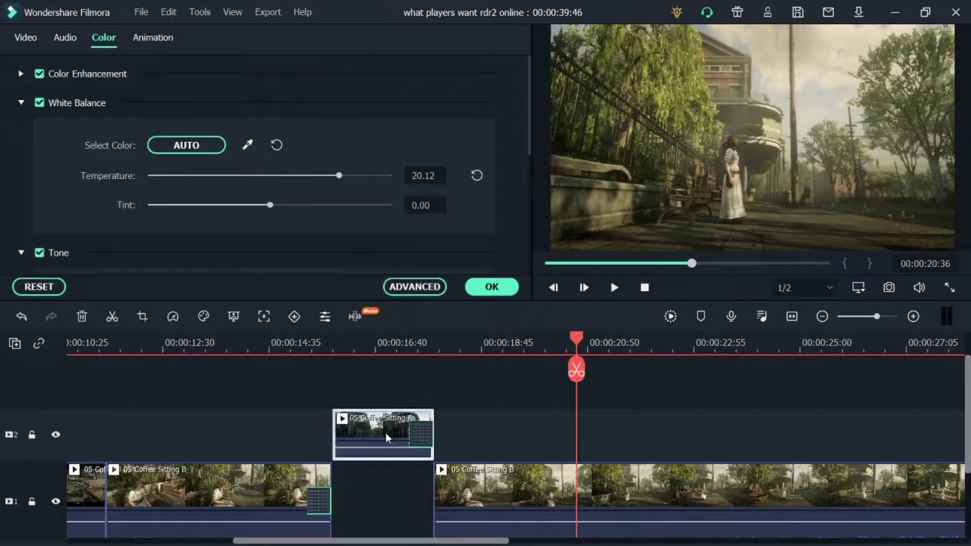
- Replay the passage around the 05 Coffee Sitting A clip on track 2 three times, stopping at 00:00:16:15
click(290, 344)
key(space)
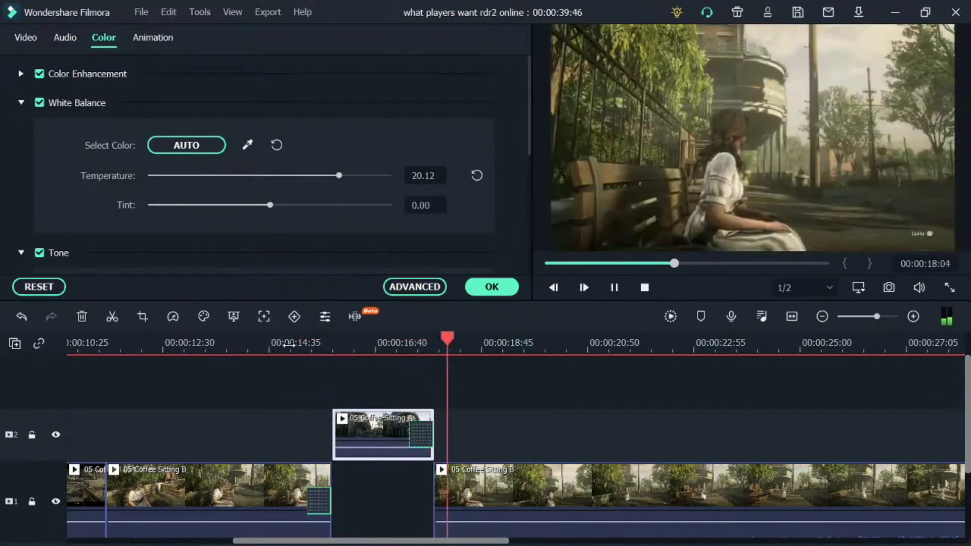
key(space)
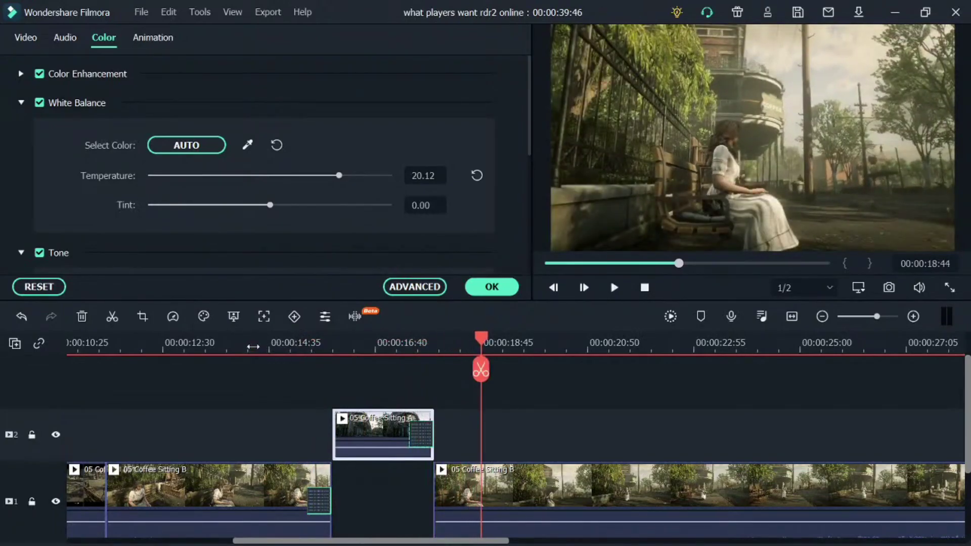
click(253, 347)
key(space)
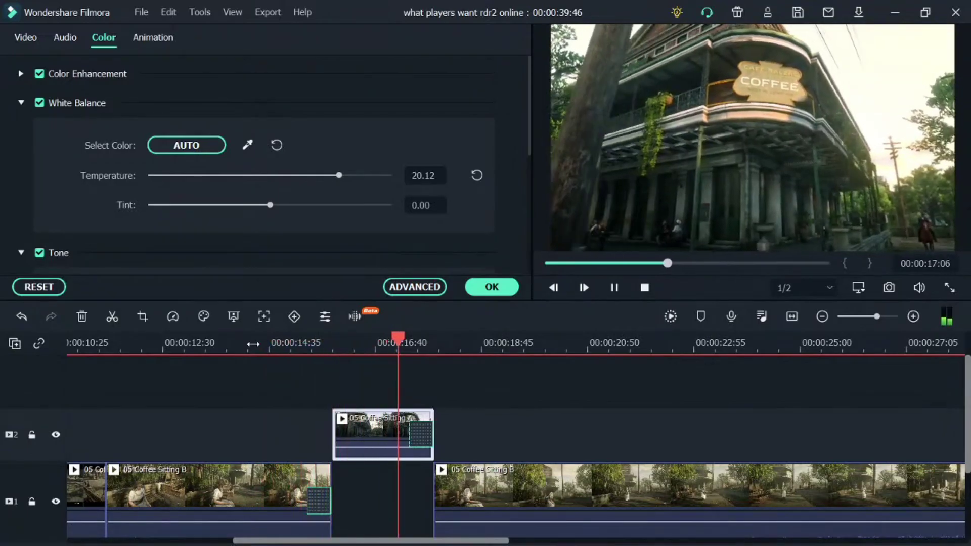
key(space)
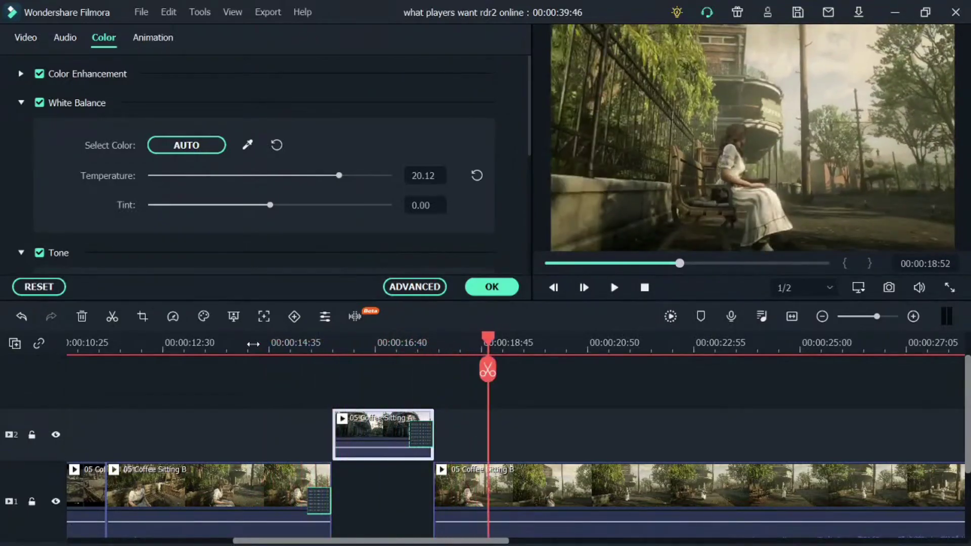
click(227, 340)
key(space)
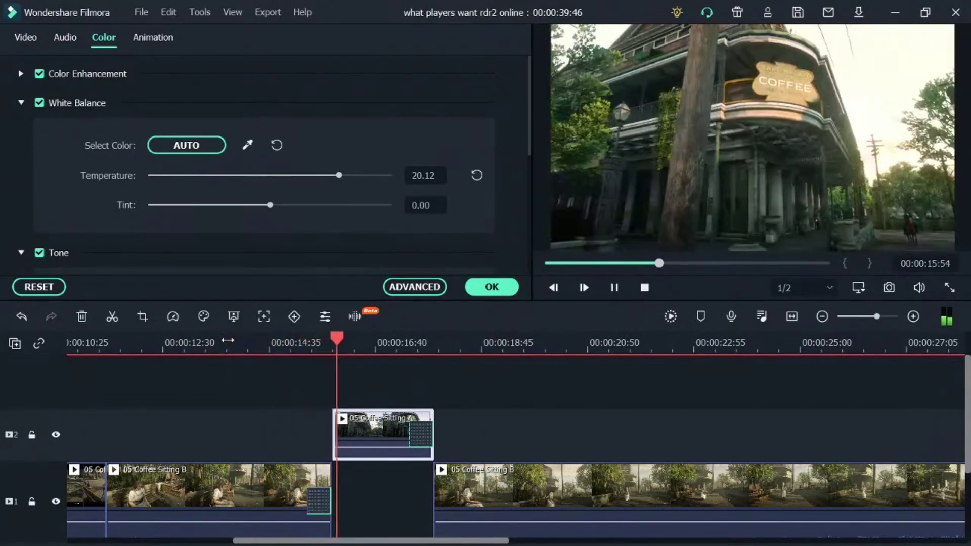
key(space)
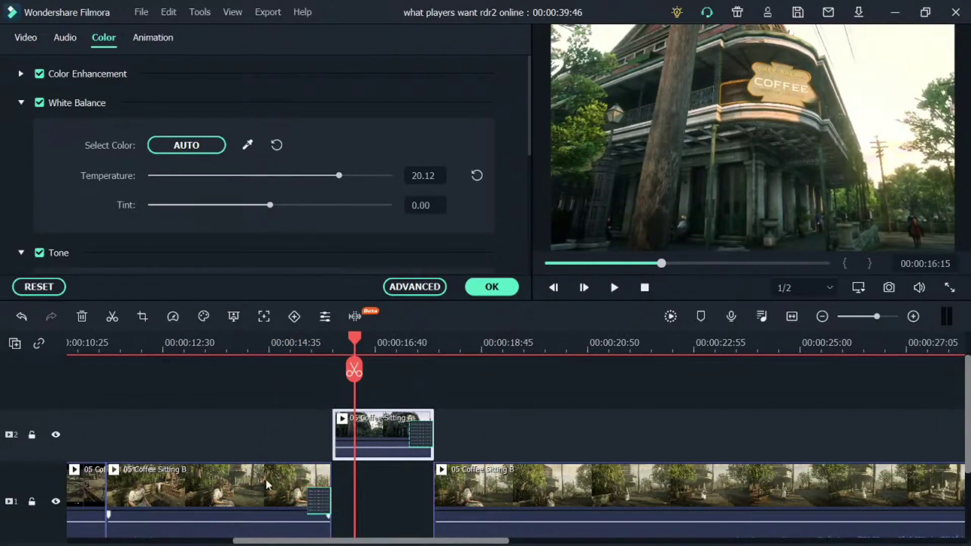
click(267, 480)
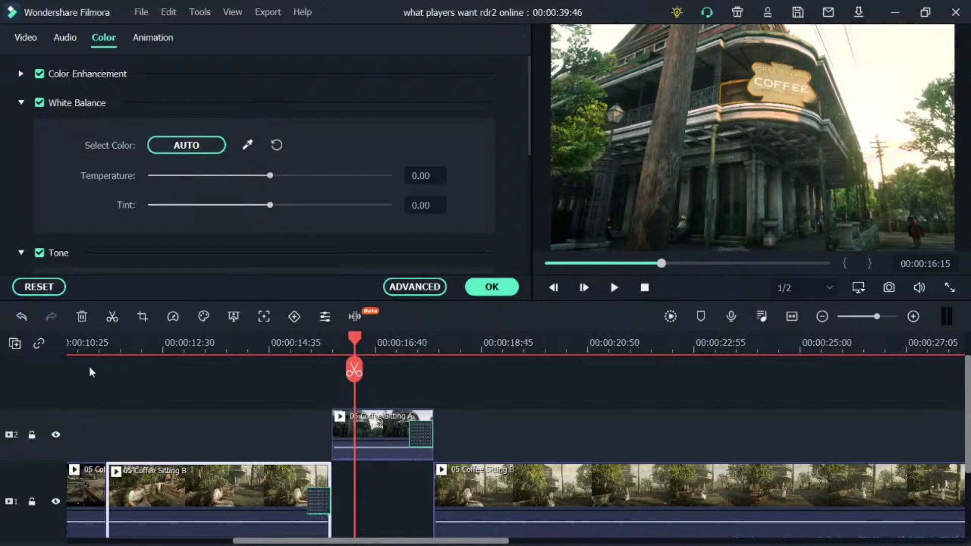
key(Delete)
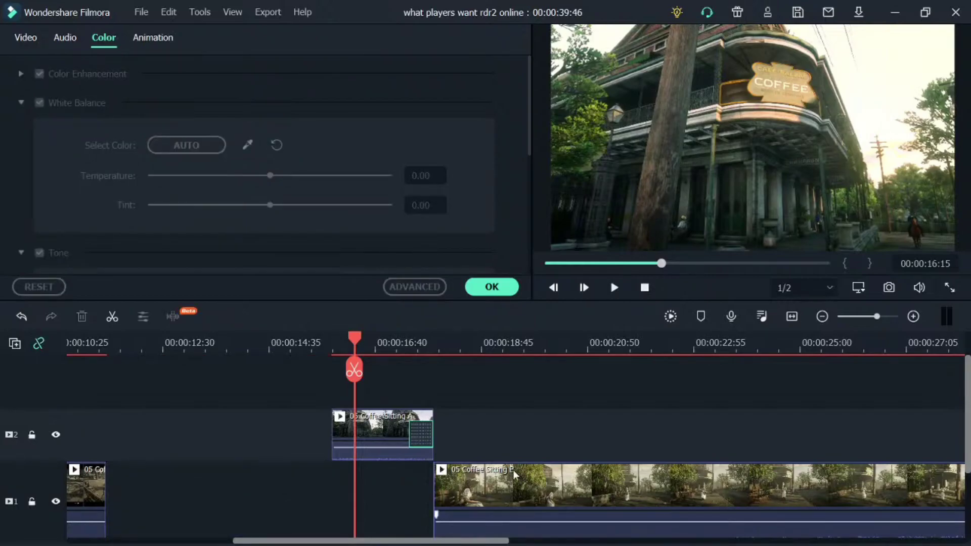
drag(460, 540, 643, 535)
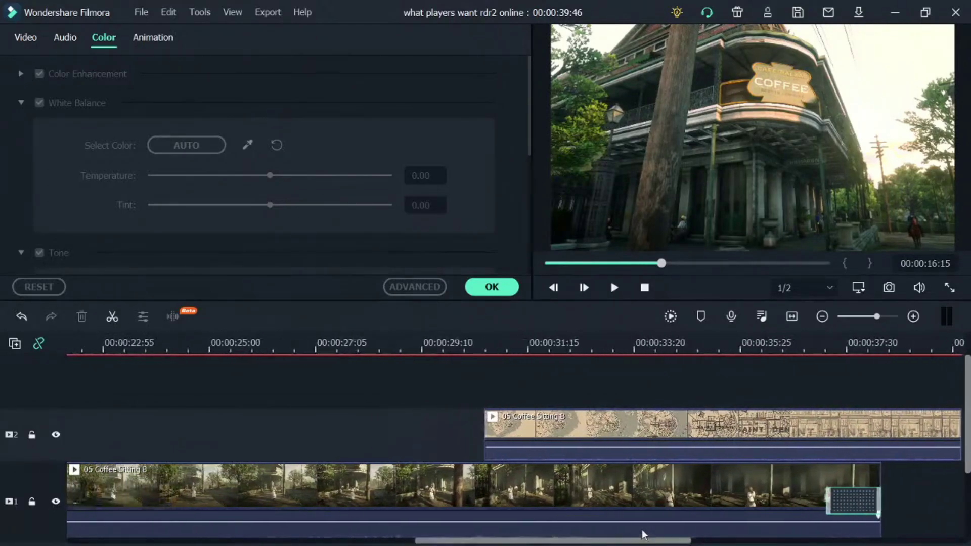
drag(633, 492, 627, 379)
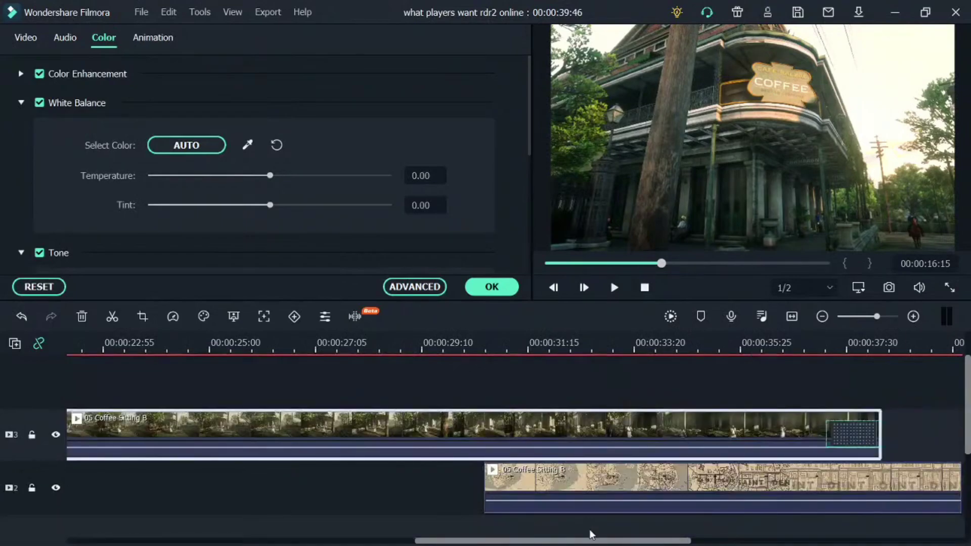
click(172, 17)
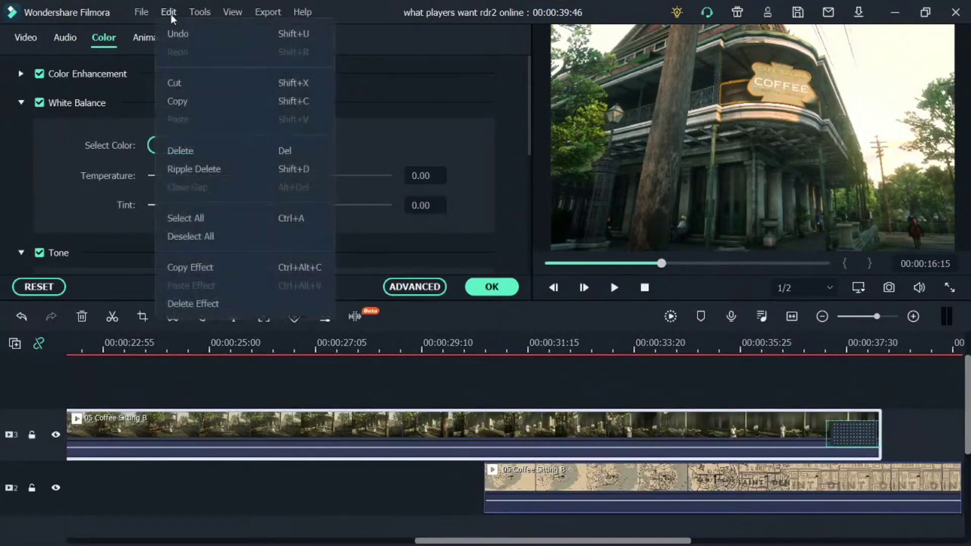
click(180, 34)
click(170, 13)
click(177, 34)
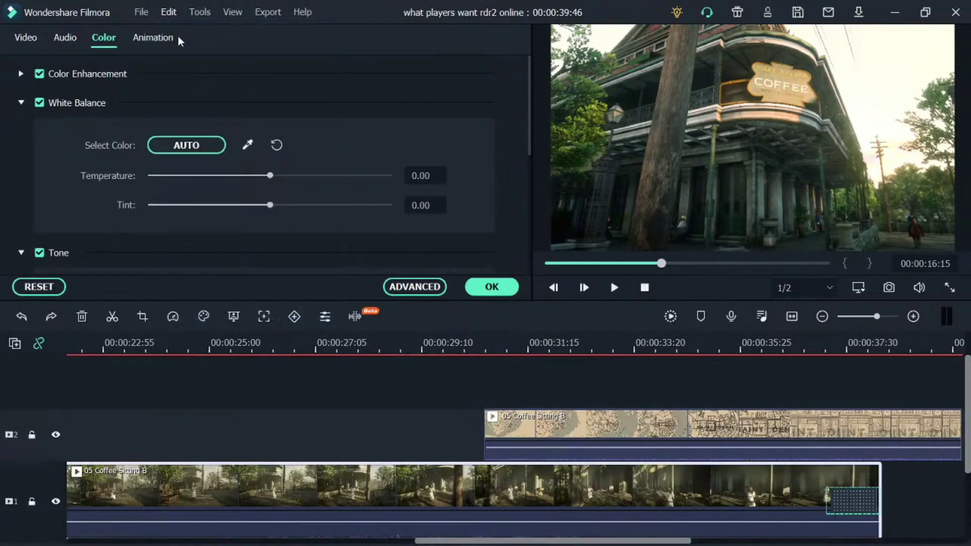
- Move the 05 Coffee Sitting B clips before and after 05 Coffee Sitting A to track 3, then lock and hide that track
drag(418, 490, 418, 389)
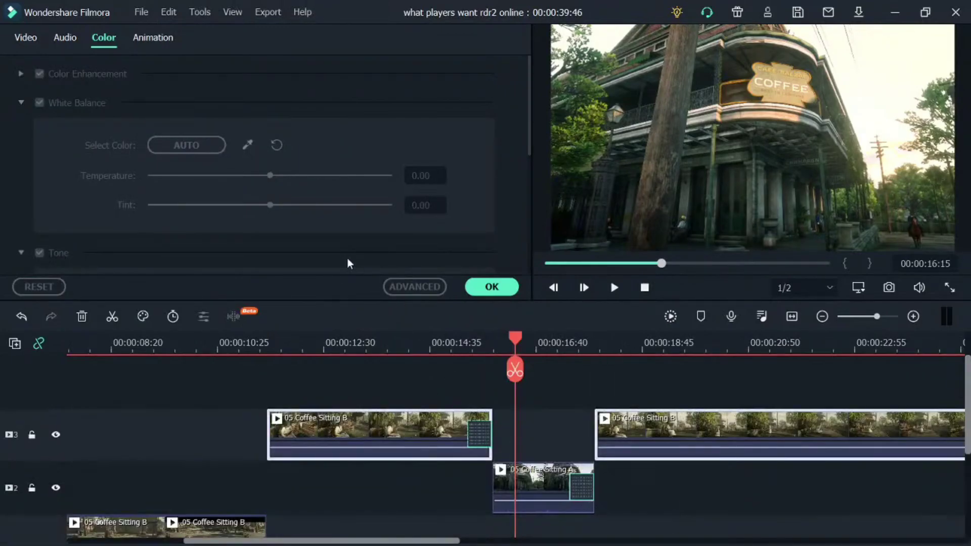
click(32, 434)
click(56, 434)
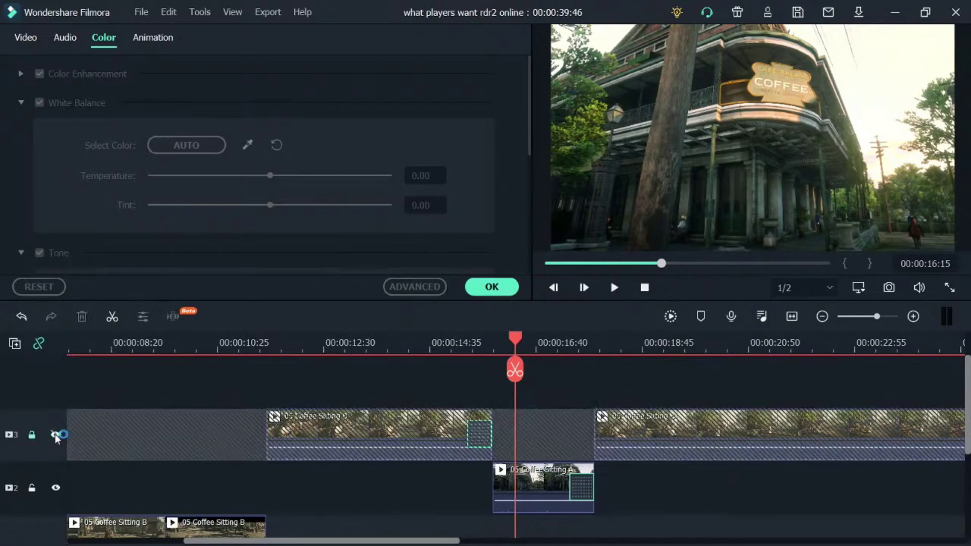
click(492, 287)
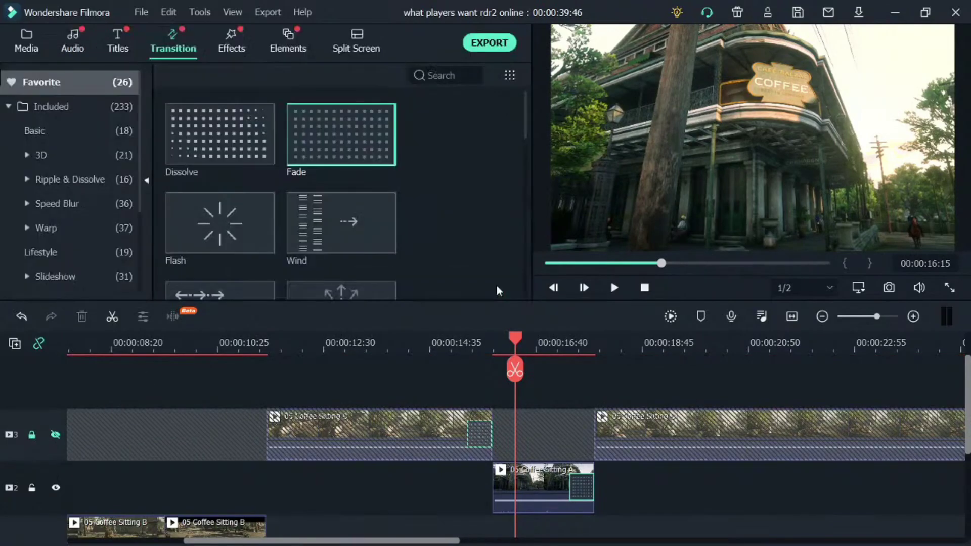
- Add the full 05 Coffee Sitting B clip from the project media to track 1, directly after its last clip
click(25, 42)
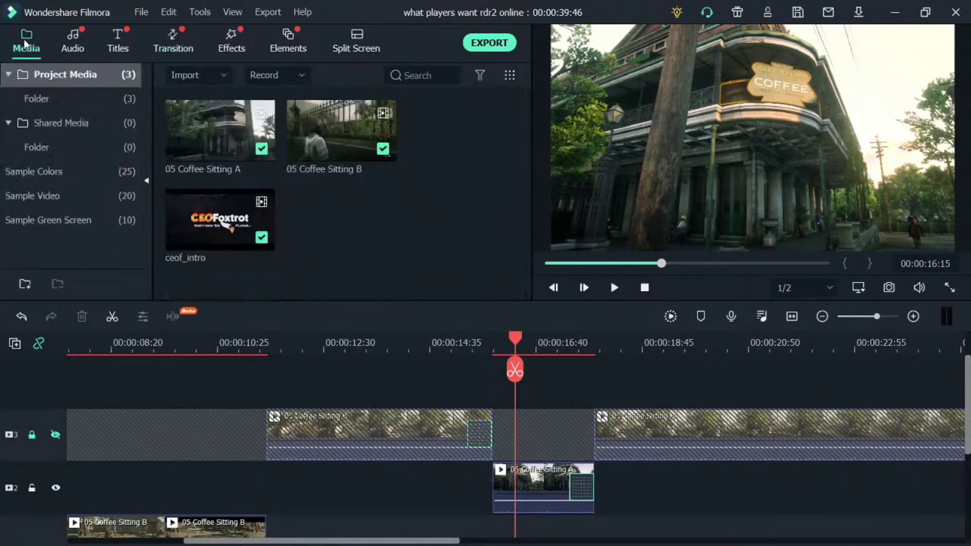
drag(354, 177, 440, 493)
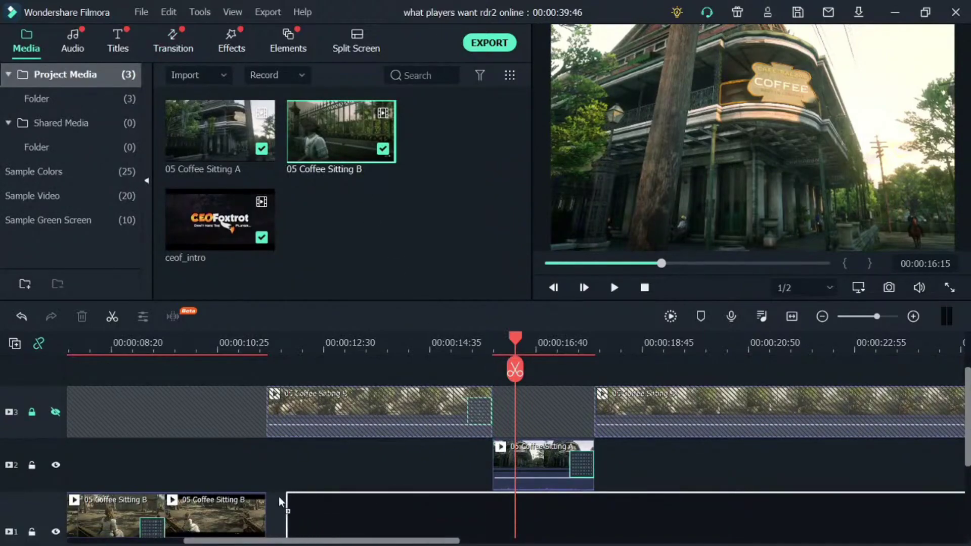
drag(278, 497, 278, 498)
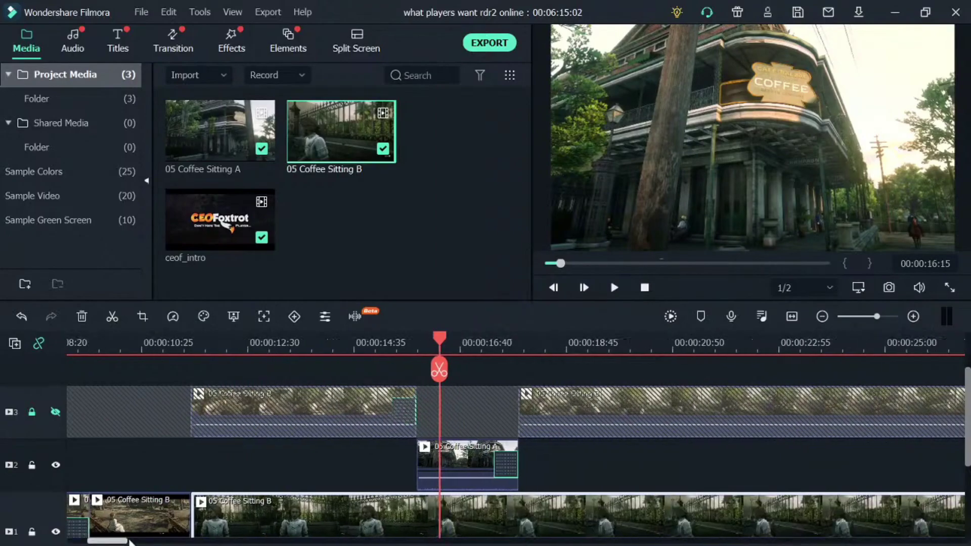
- Review the newly added 05 Coffee Sitting B clip on track 1 from about 00:01:49 to 00:02:20:08 for usable footage
drag(129, 542, 346, 509)
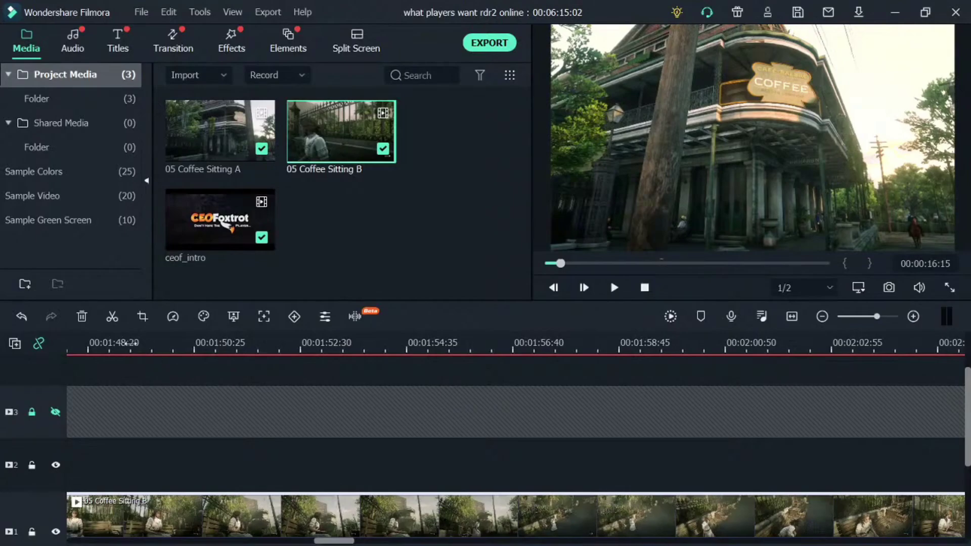
click(126, 343)
key(space)
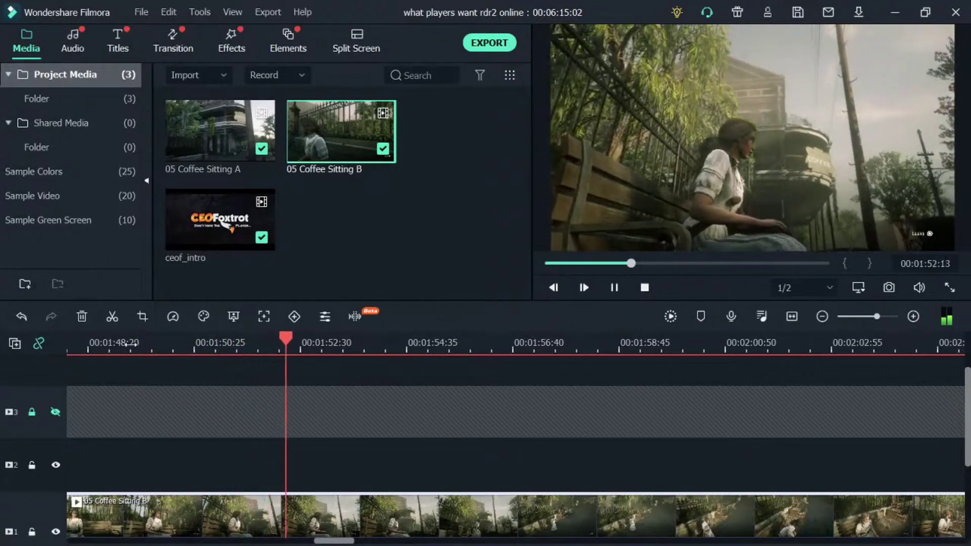
key(space)
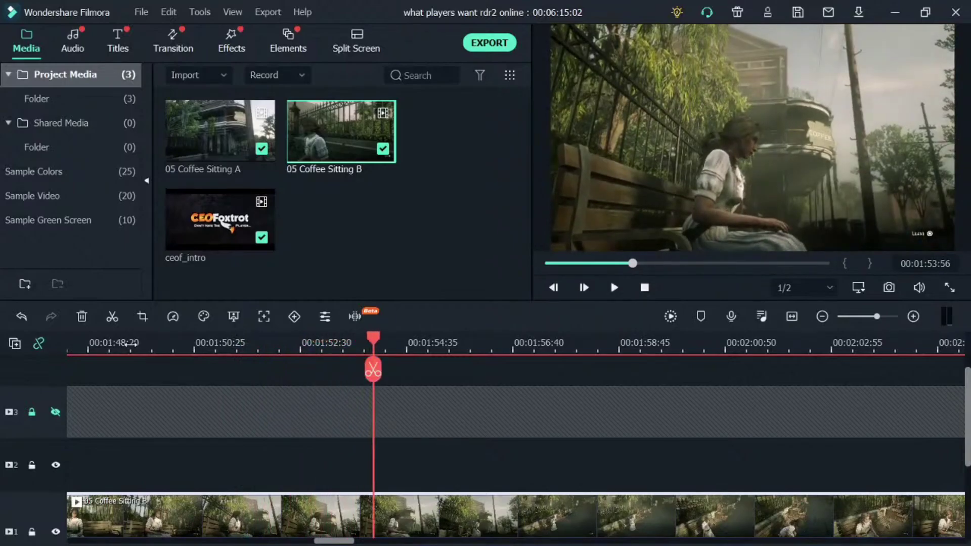
drag(398, 335, 782, 338)
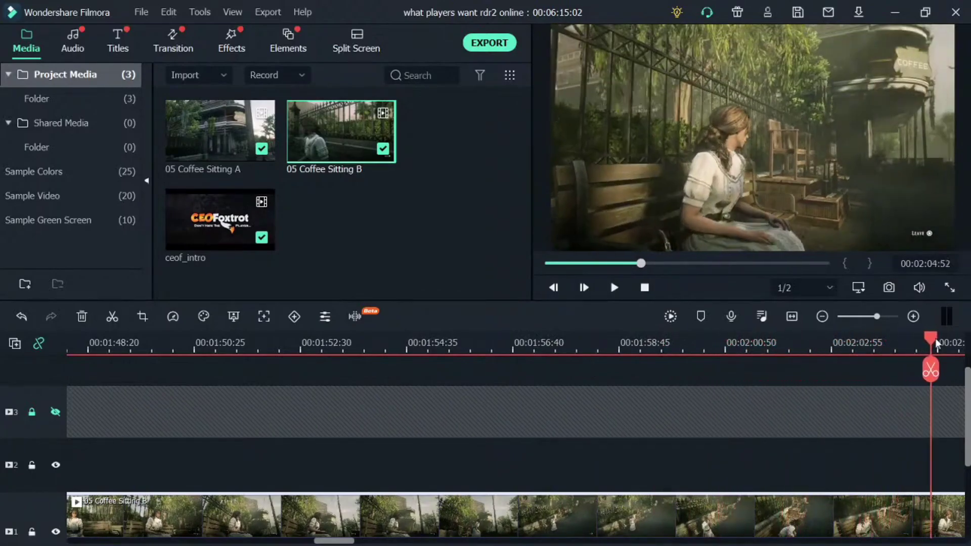
drag(937, 344, 810, 344)
key(space)
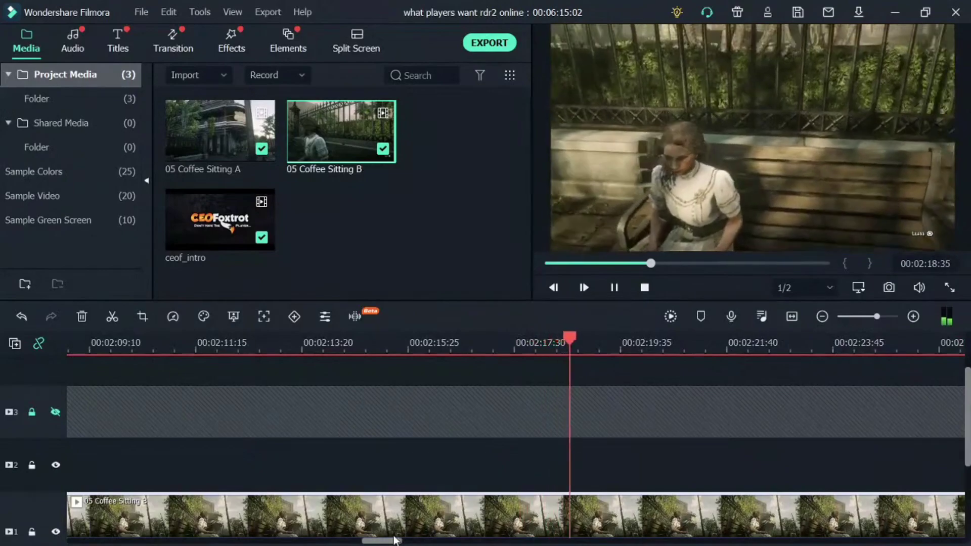
scroll(430, 526, down, 1)
key(space)
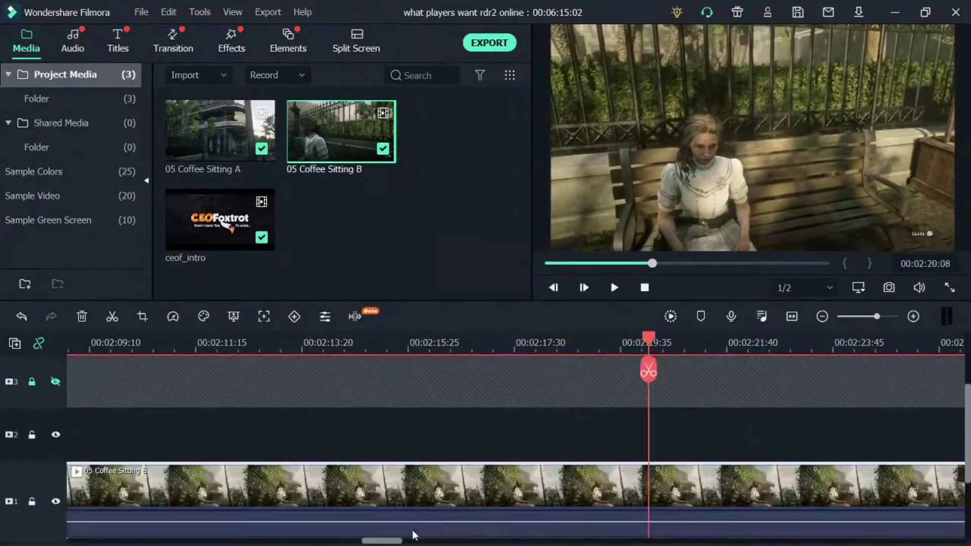
- Review the long 05 Coffee Sitting B clip on track 1 up to 00:02:40:40 and split it at 00:02:28:01
drag(400, 540, 436, 540)
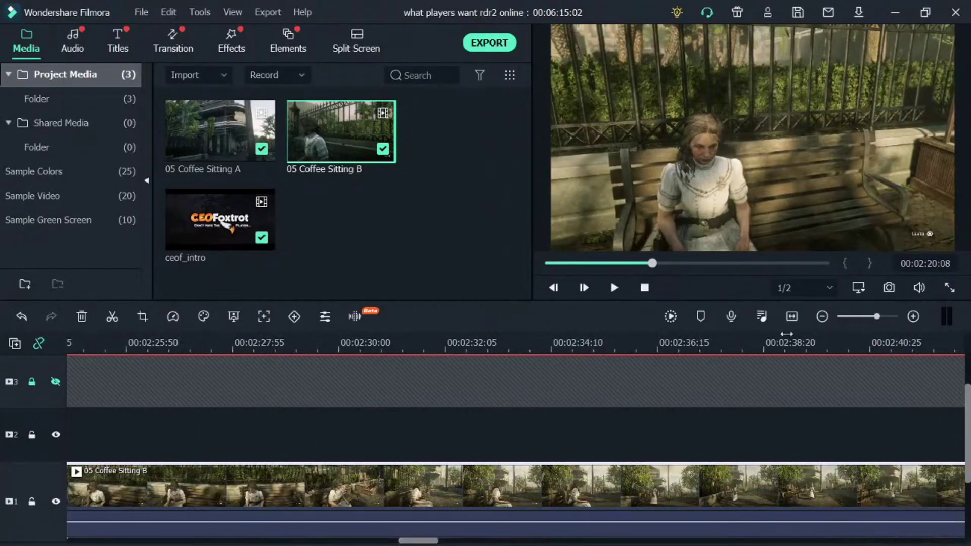
drag(877, 317, 870, 317)
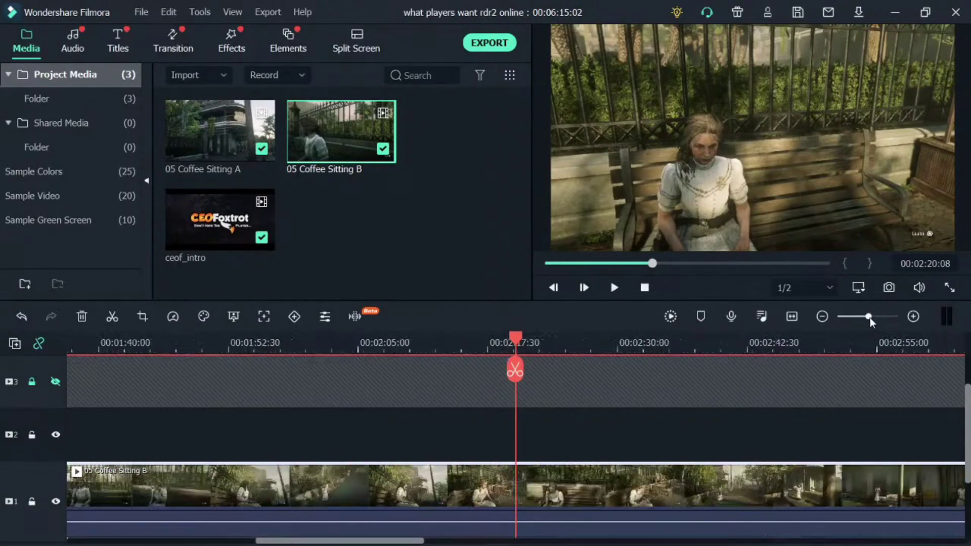
drag(580, 345, 594, 320)
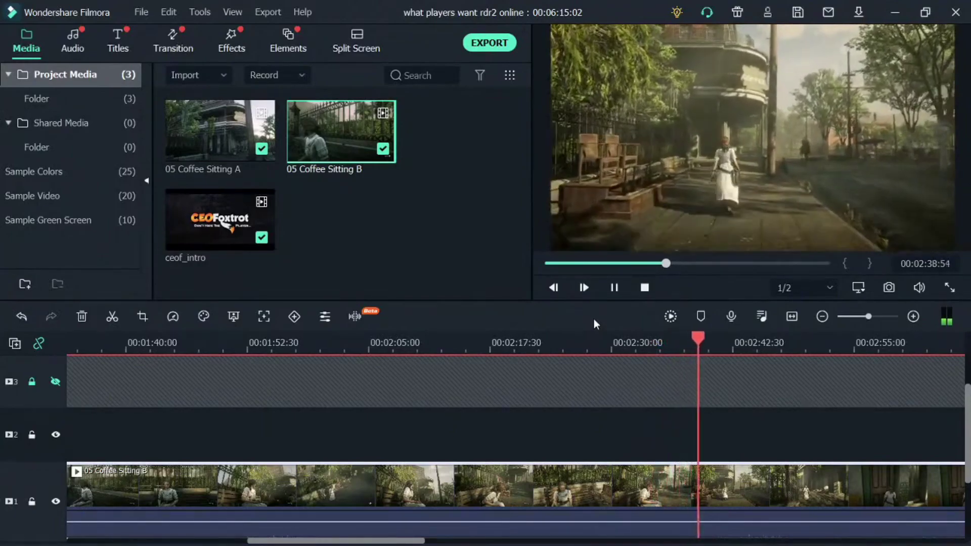
key(space)
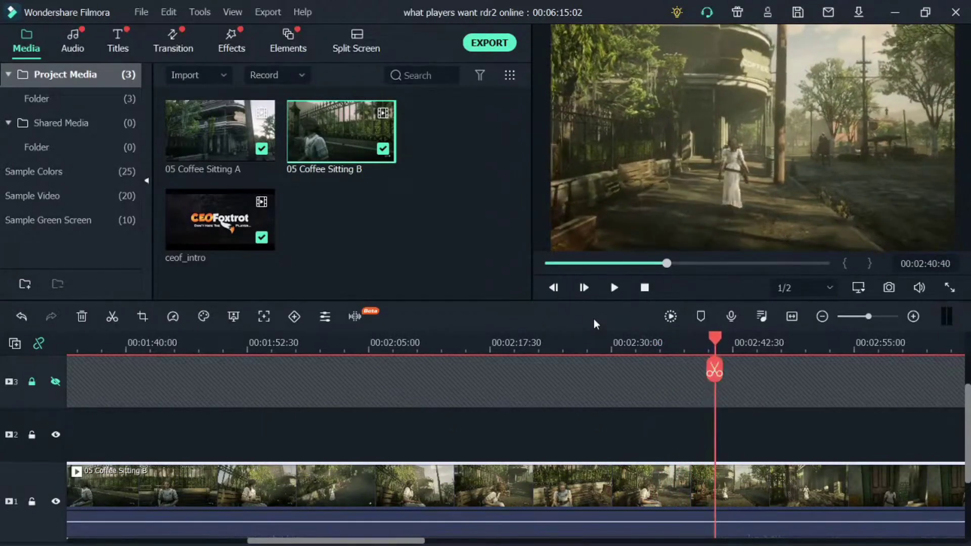
drag(716, 339, 592, 345)
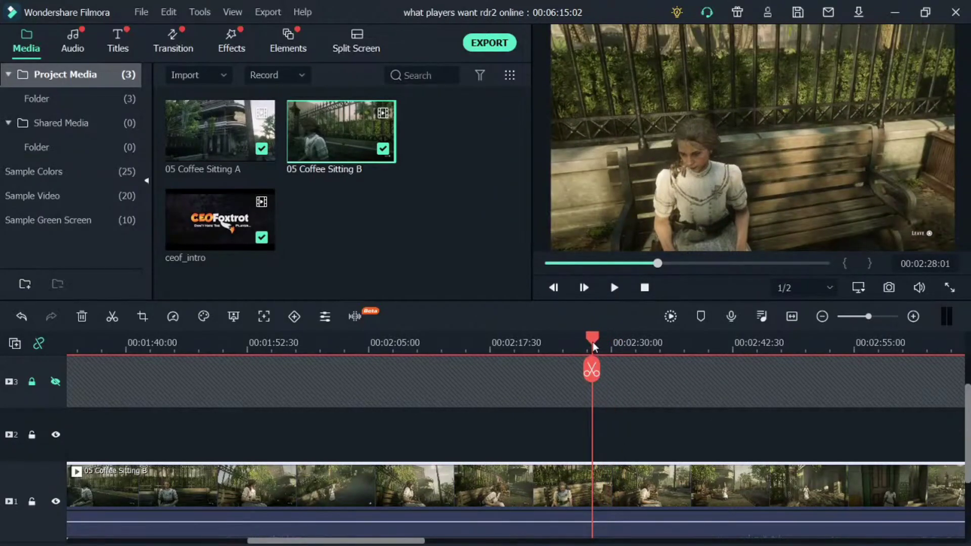
click(592, 370)
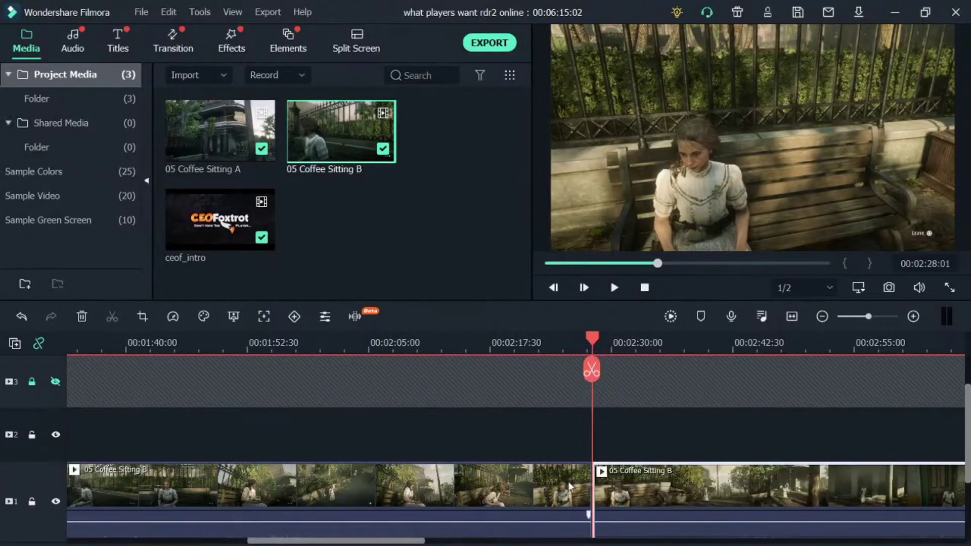
- Try to delete the 05 Coffee Sitting B section before the split on track 1, and undo the deletion
key(Delete)
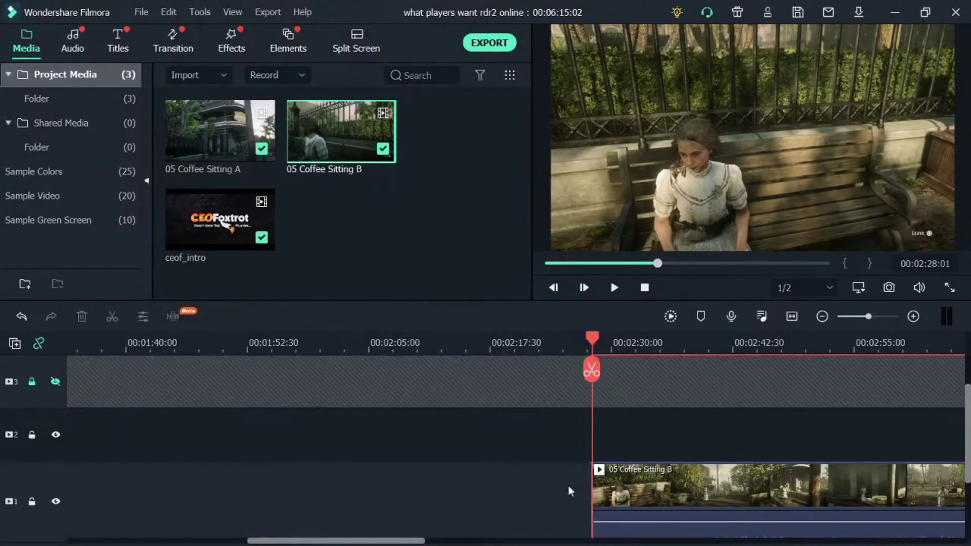
click(172, 16)
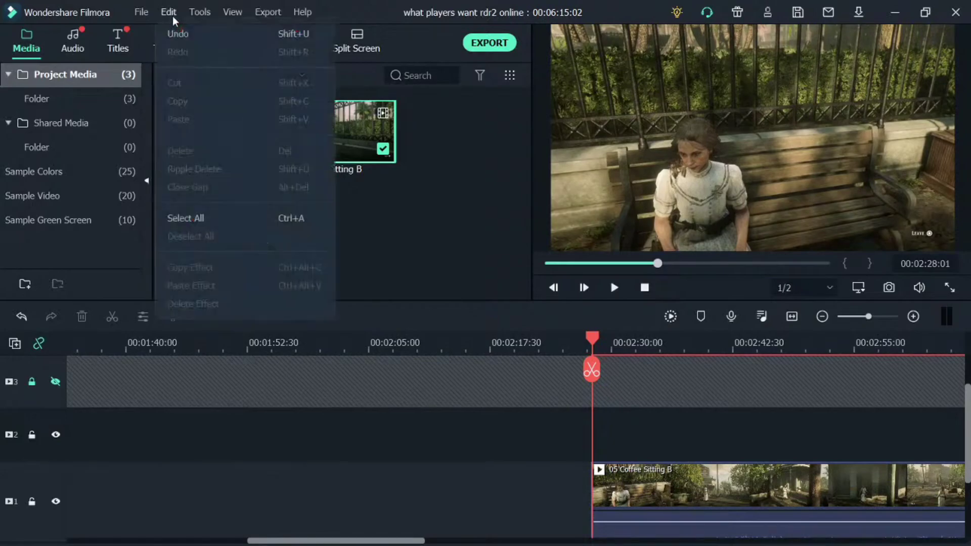
click(172, 33)
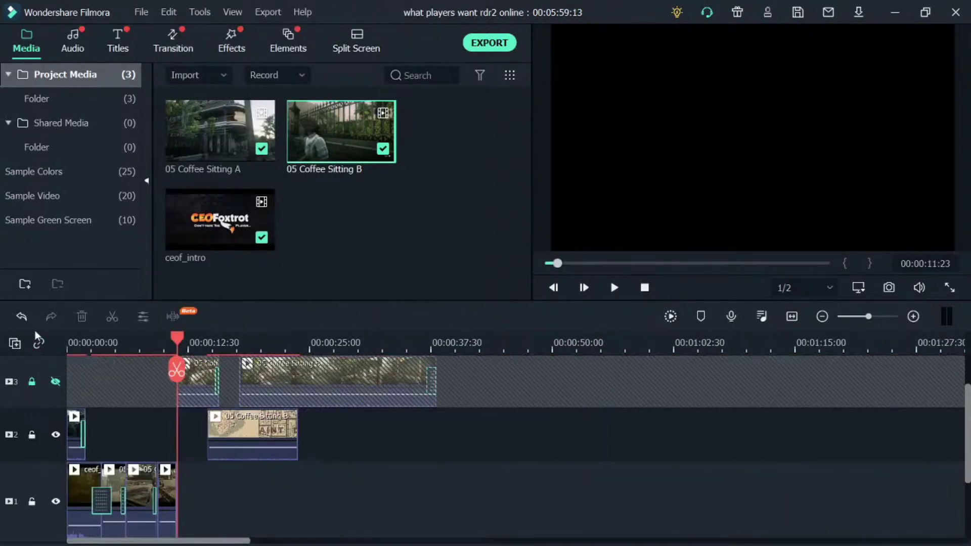
click(169, 12)
click(181, 27)
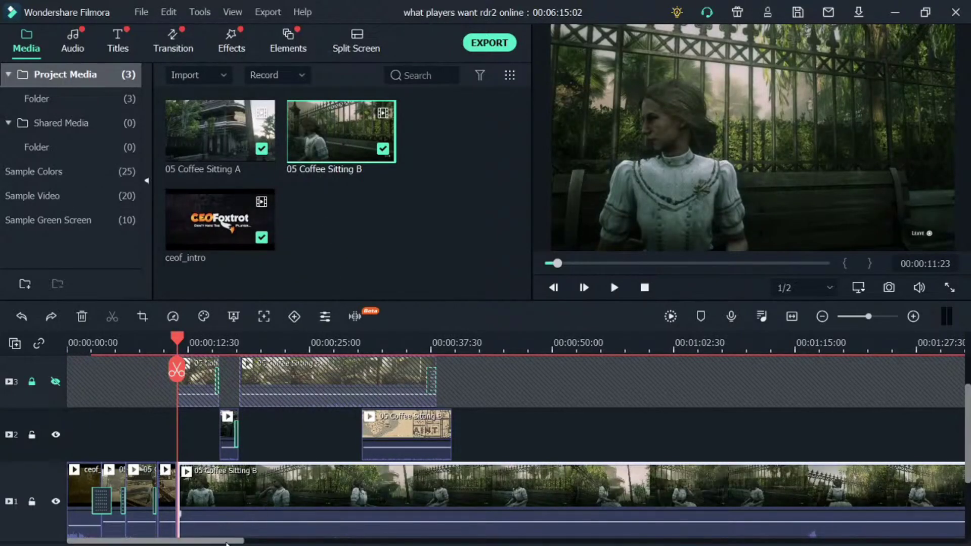
- Lock track 2, delete the long 05 Coffee Sitting B section before the split on track 1, and play the result to 00:00:17:23
drag(236, 540, 155, 505)
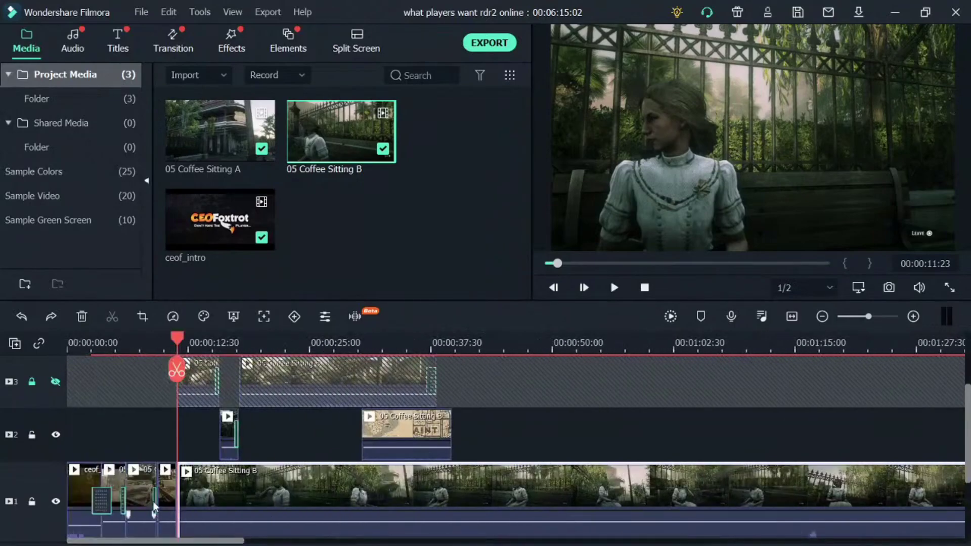
click(31, 435)
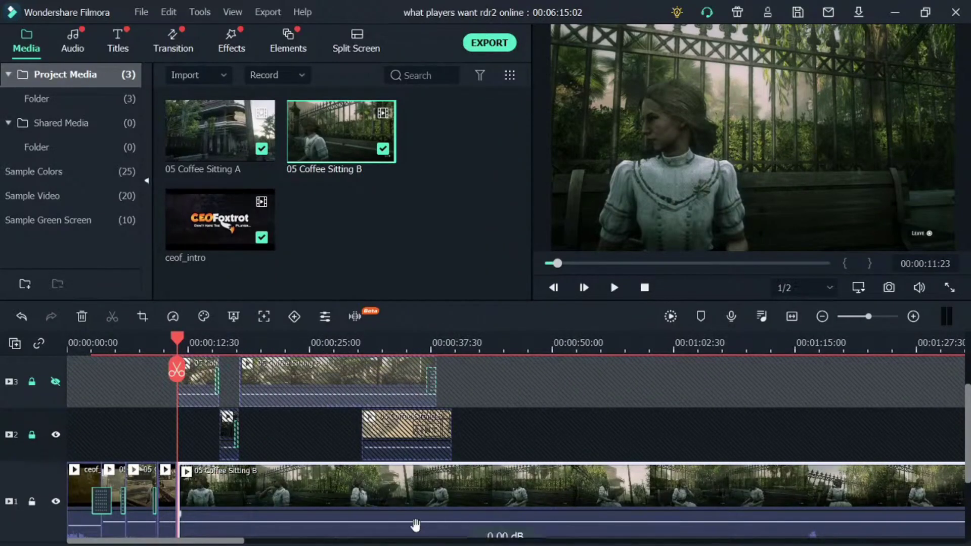
drag(235, 542, 395, 540)
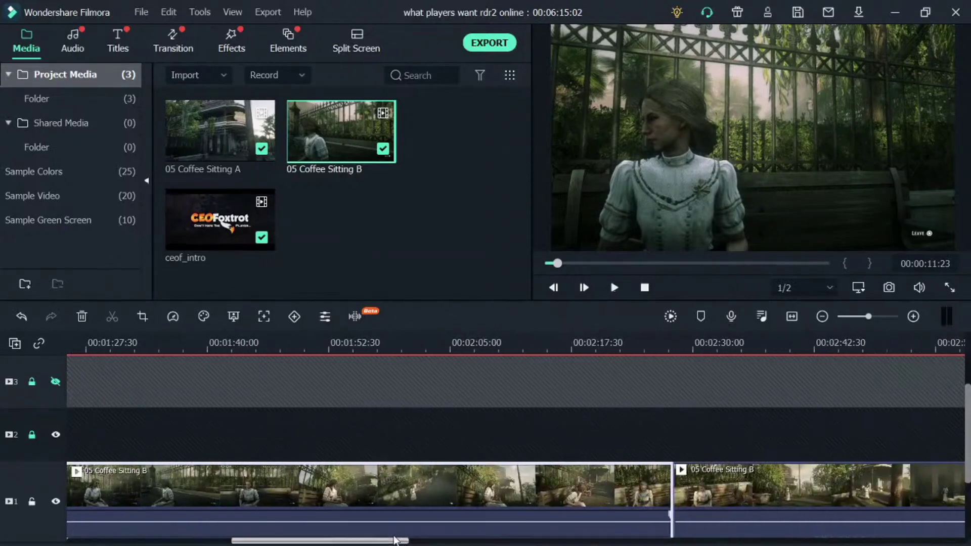
click(700, 484)
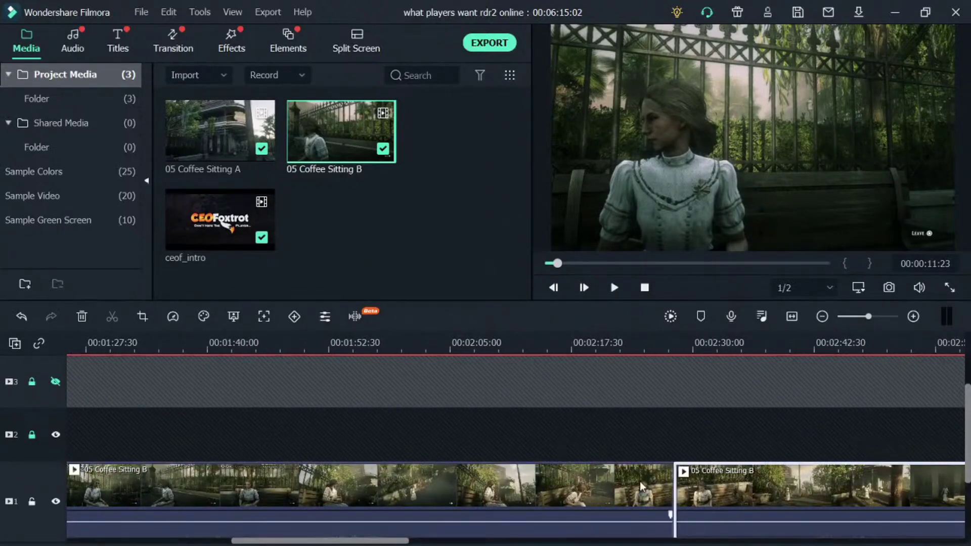
key(Delete)
key(space)
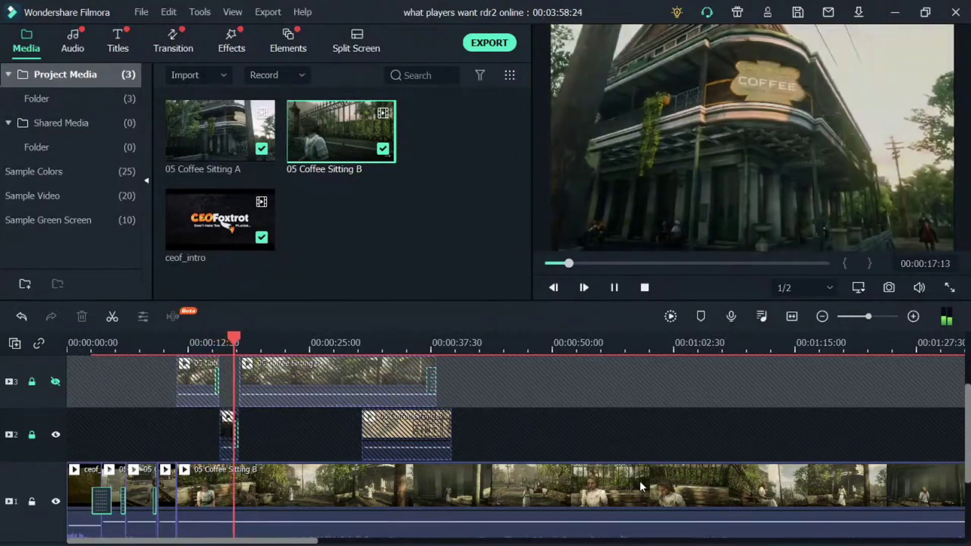
key(space)
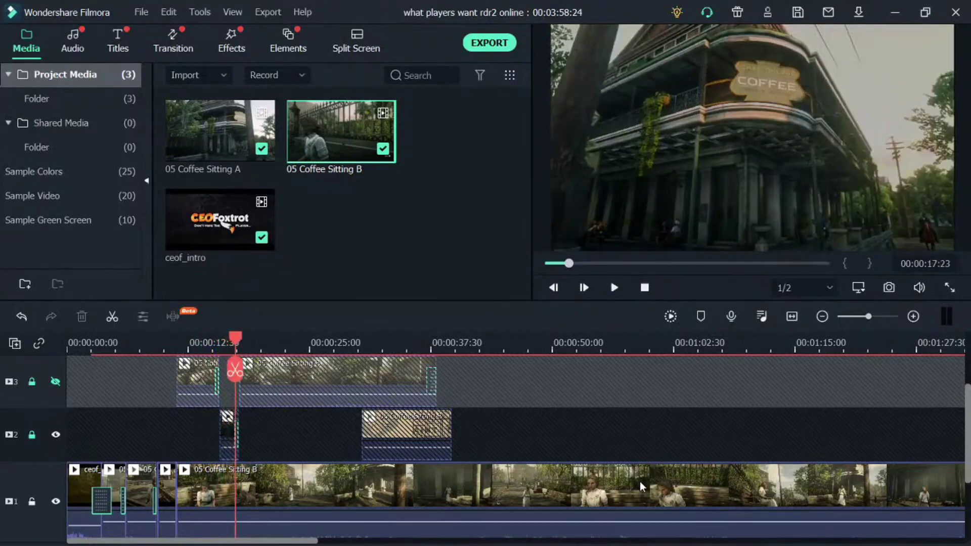
- Unlock track 2 and add a Fade transition with a duration of 00:00:00:30 to the start of 05 Coffee Sitting A
click(30, 434)
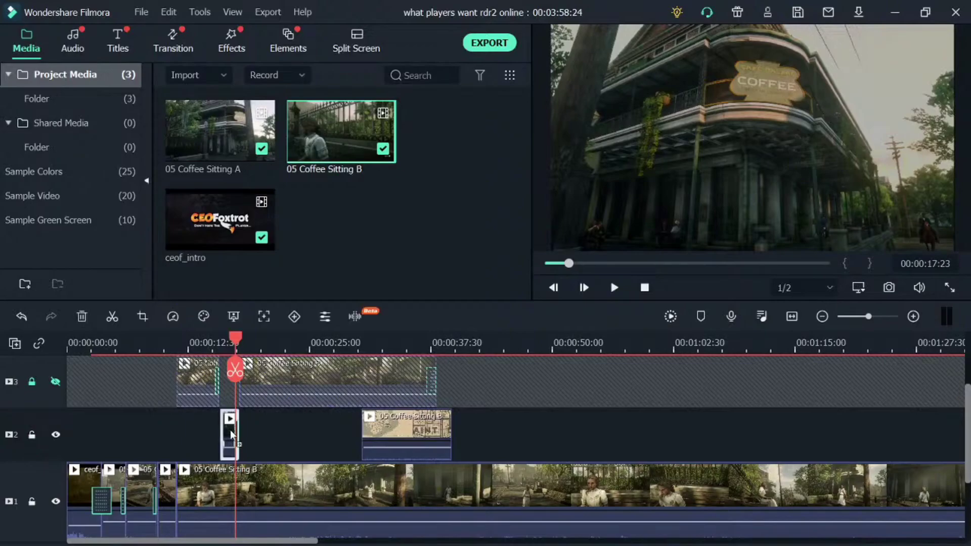
drag(872, 317, 879, 316)
drag(225, 451, 189, 462)
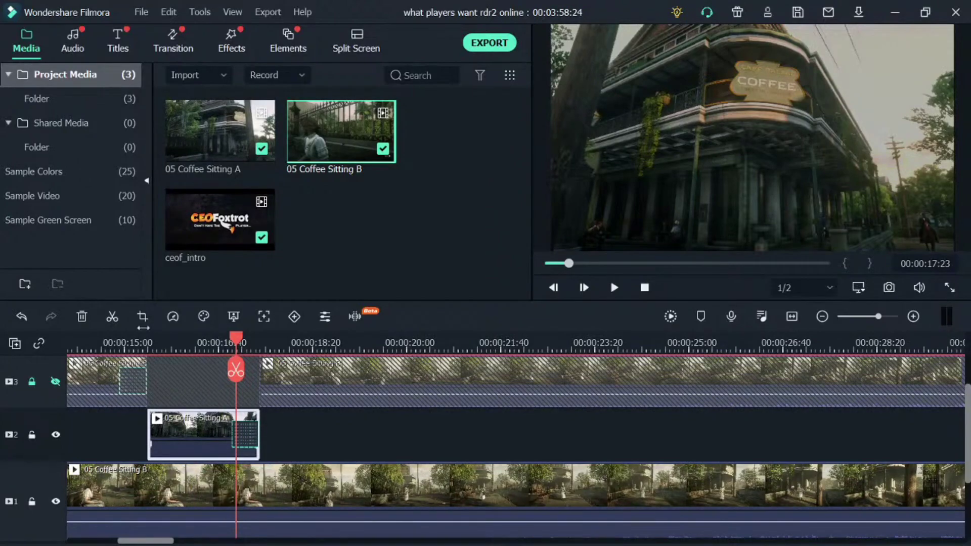
click(160, 44)
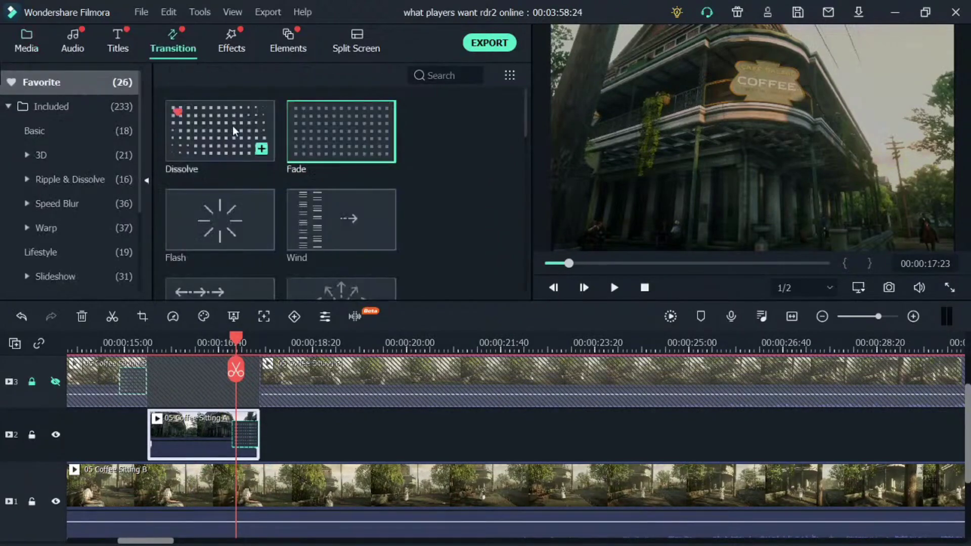
drag(338, 148, 171, 436)
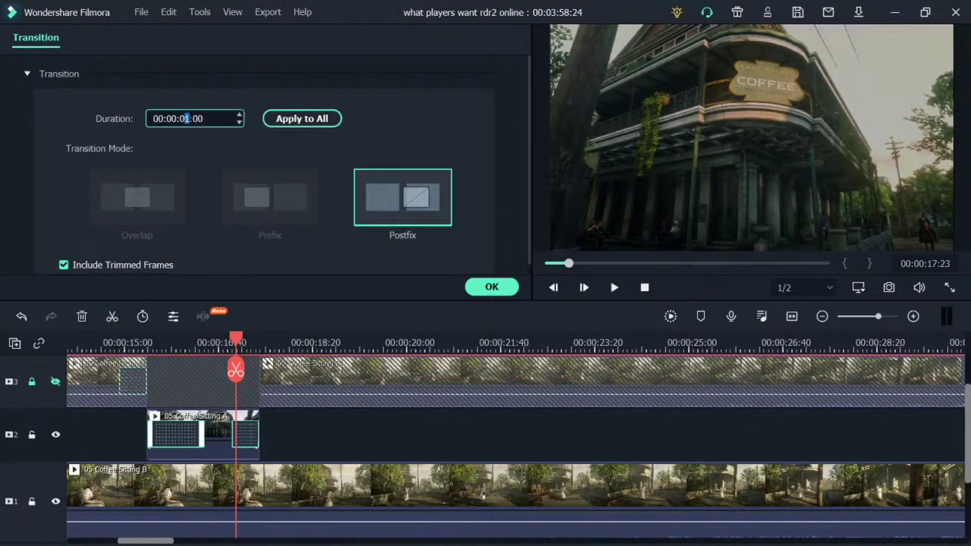
text(3)
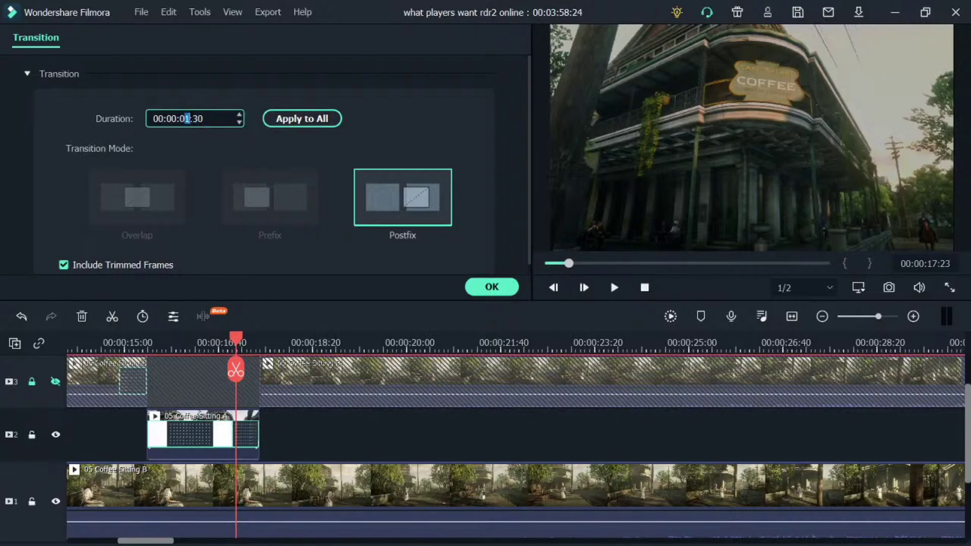
text(0)
click(474, 292)
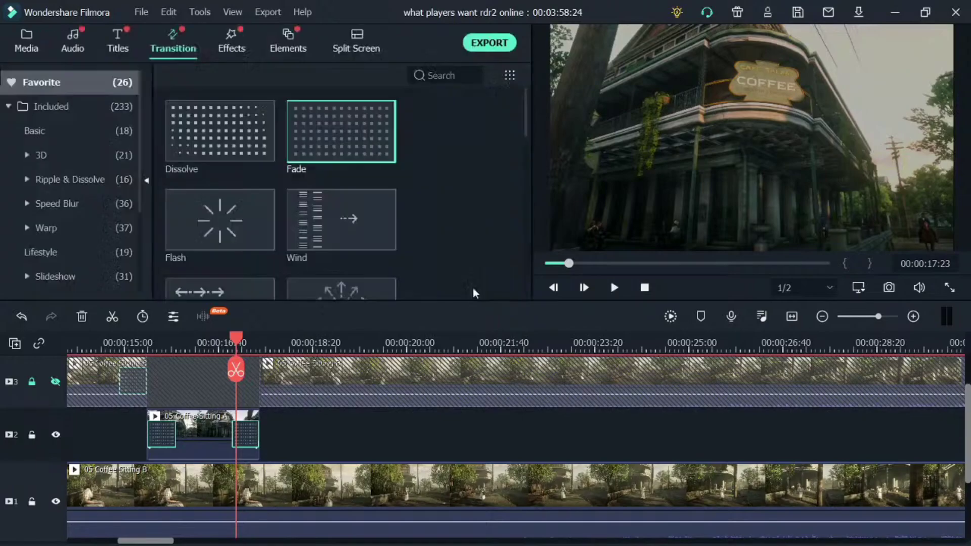
- Play the passage around 05 Coffee Sitting A on track 2 twice to check its fades
click(110, 343)
key(space)
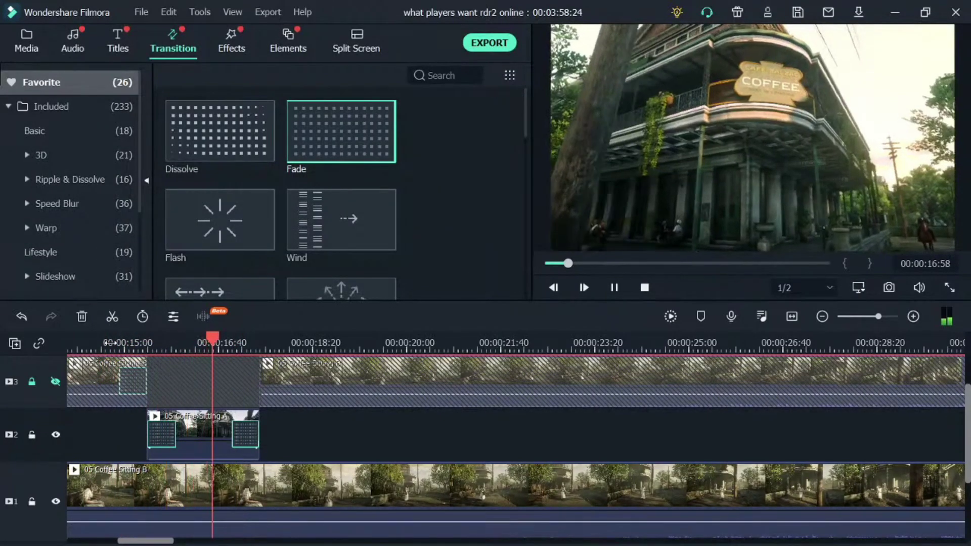
key(space)
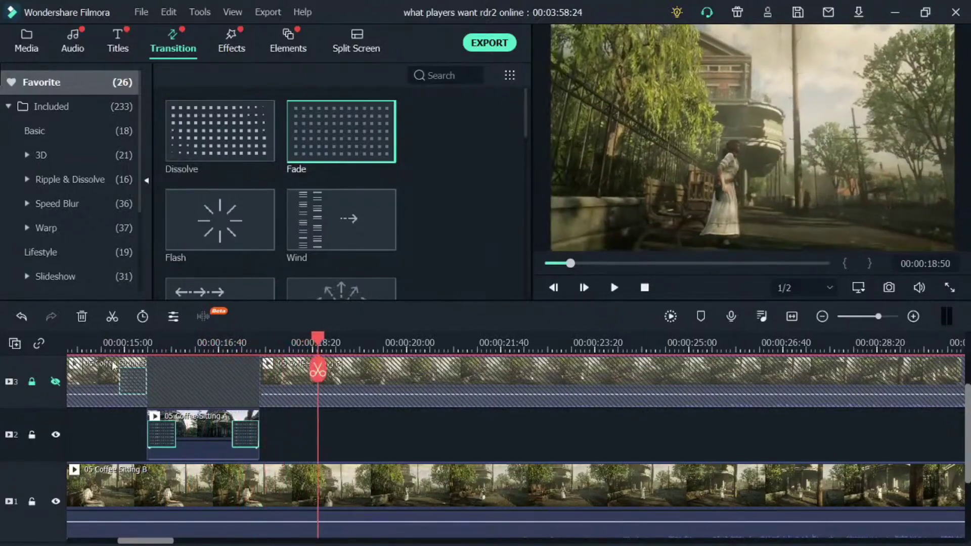
click(104, 343)
key(space)
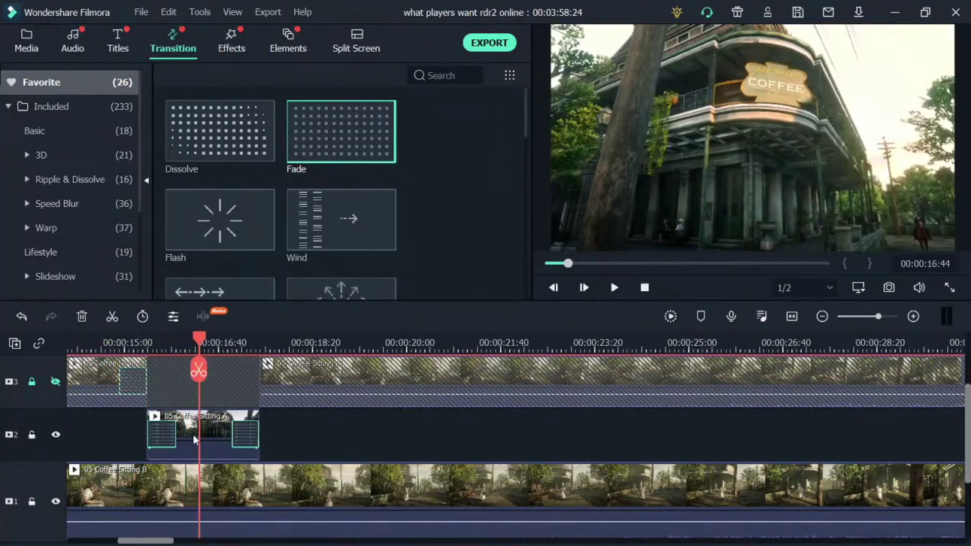
- Move 05 Coffee Sitting A on track 2 earlier so it starts at 00:00:15:29, and play the passage to 00:00:19:07
click(129, 346)
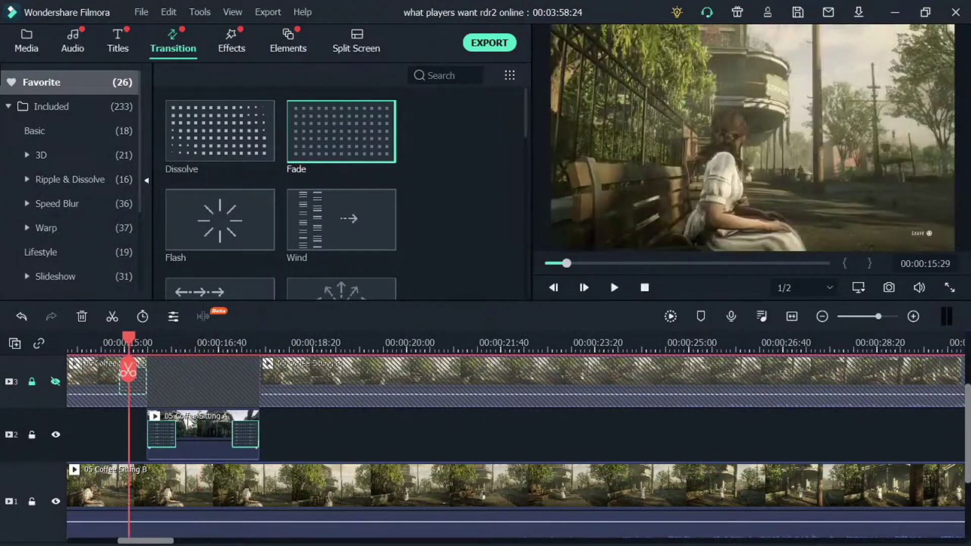
drag(186, 419, 181, 419)
click(80, 336)
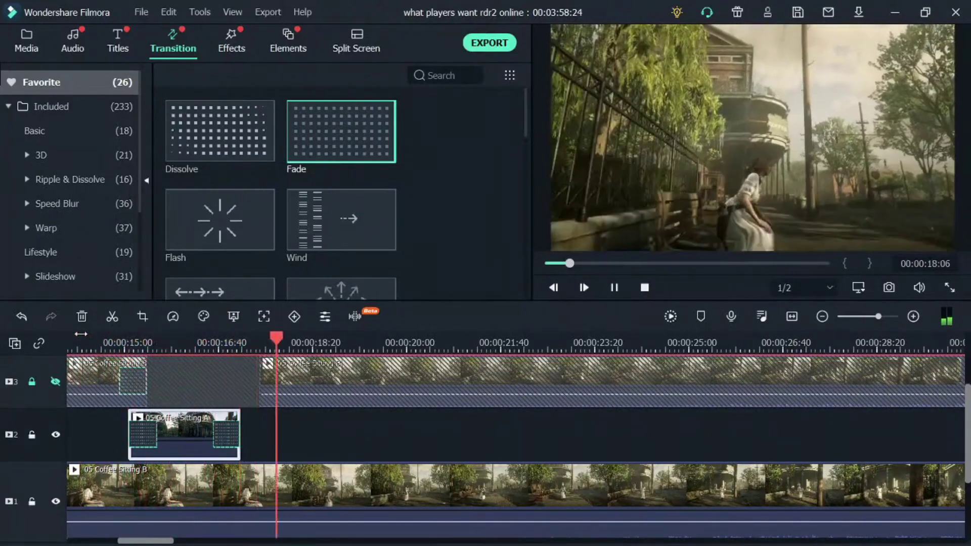
key(space)
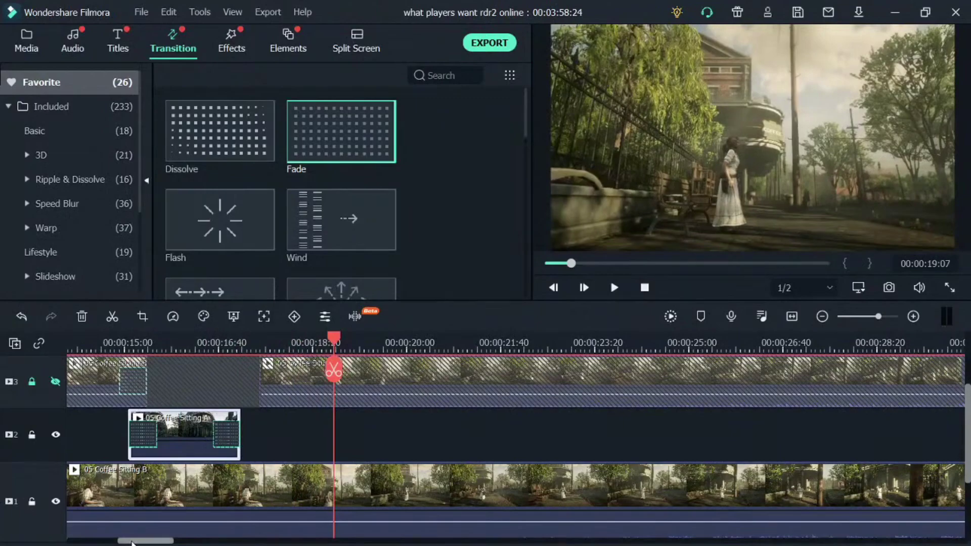
- Replay the sequence from 00:00:12:15 to 00:00:19:28 to check the cut to and from 05 Coffee Sitting A
drag(132, 542, 121, 542)
click(127, 342)
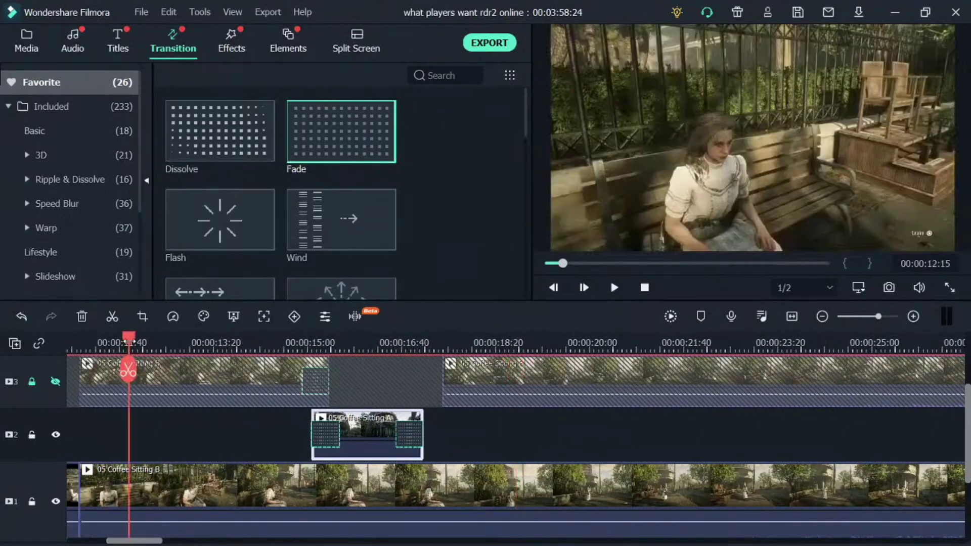
key(space)
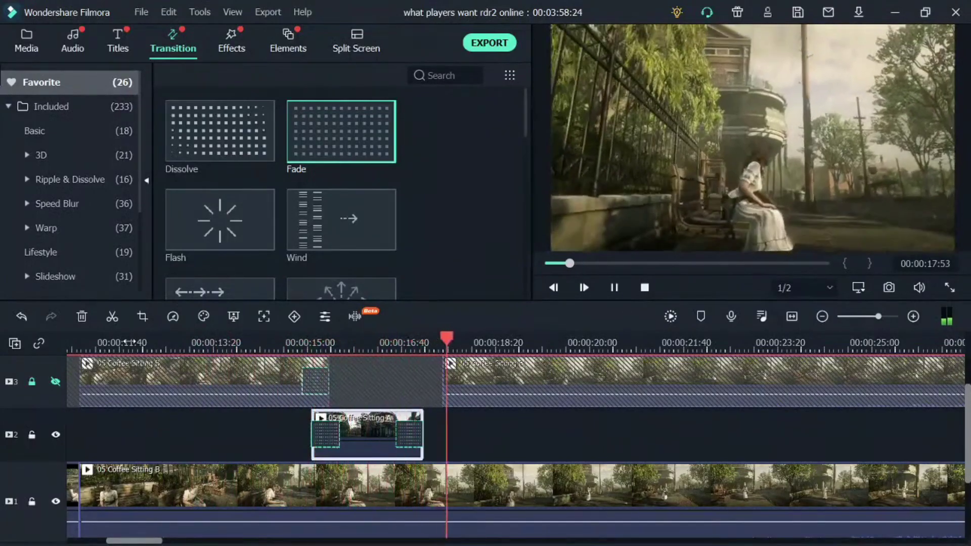
key(space)
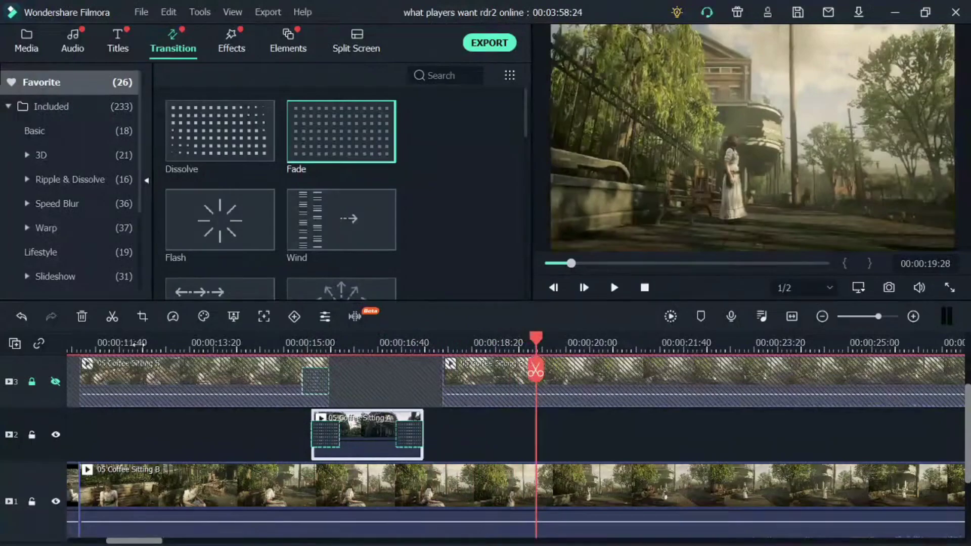
- Set the start and end transitions of 05 Coffee Sitting A on track 2 to 00:00:00:20 each, and preview the passage
click(241, 338)
double_click(327, 430)
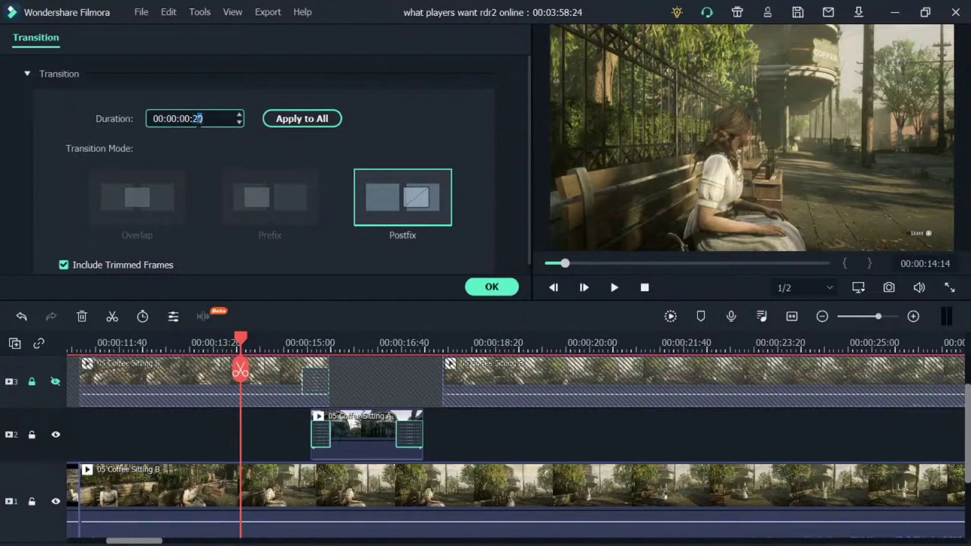
click(408, 438)
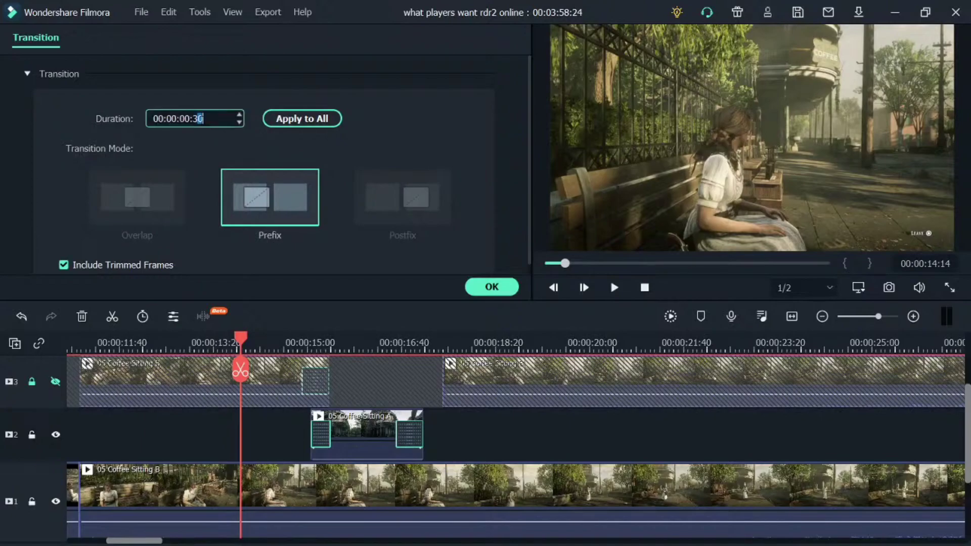
text(2)
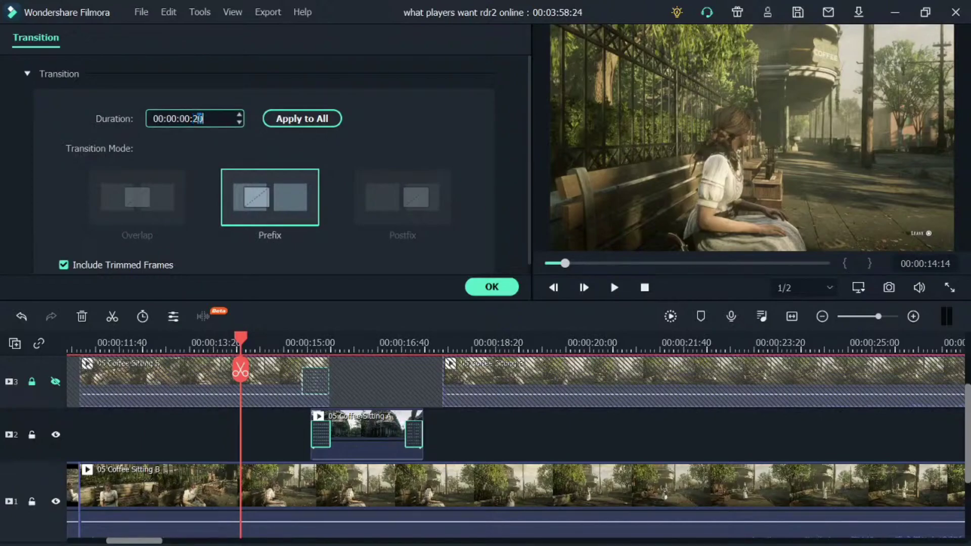
key(space)
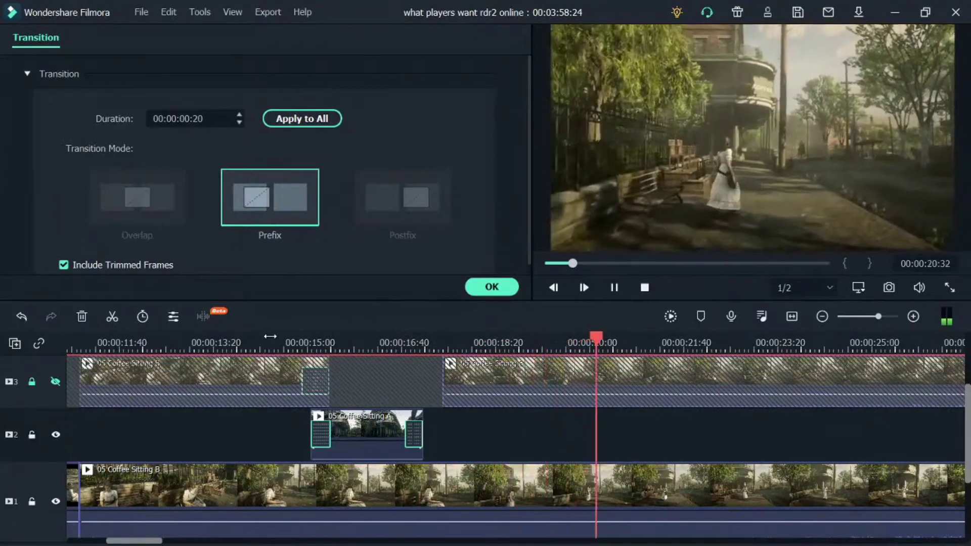
- Stop playback and replay the earlier passage to 00:00:12:46 to check the cut between the third and fourth 05 Coffee Sitting B clips
key(space)
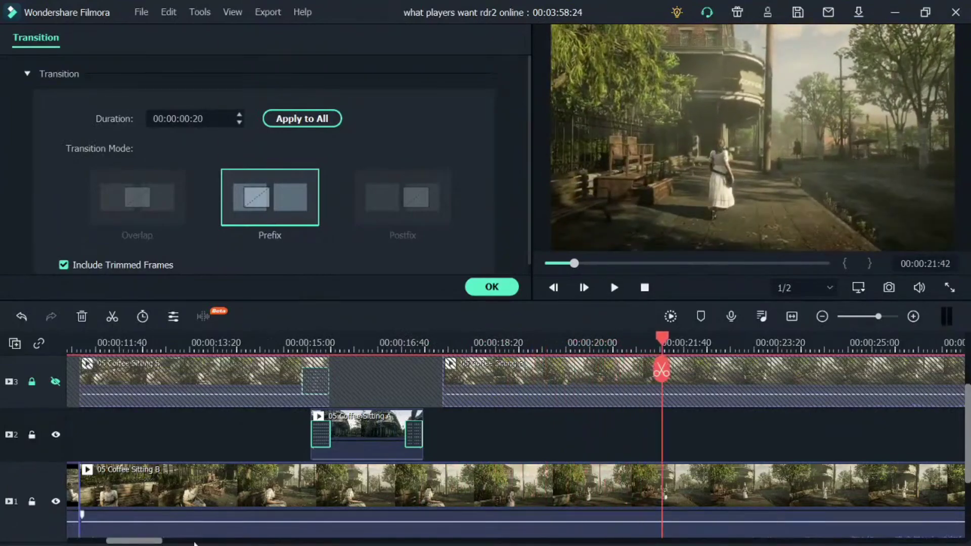
drag(160, 541, 143, 537)
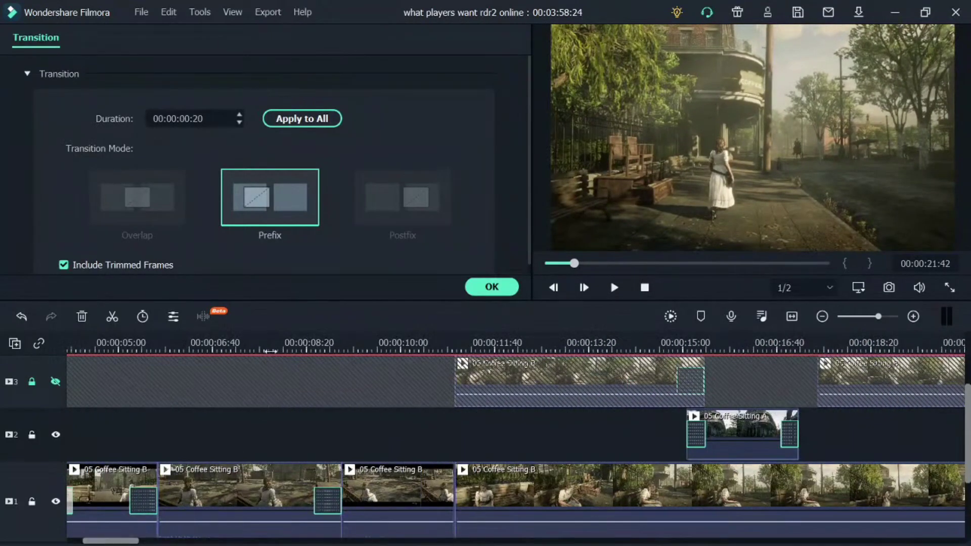
key(space)
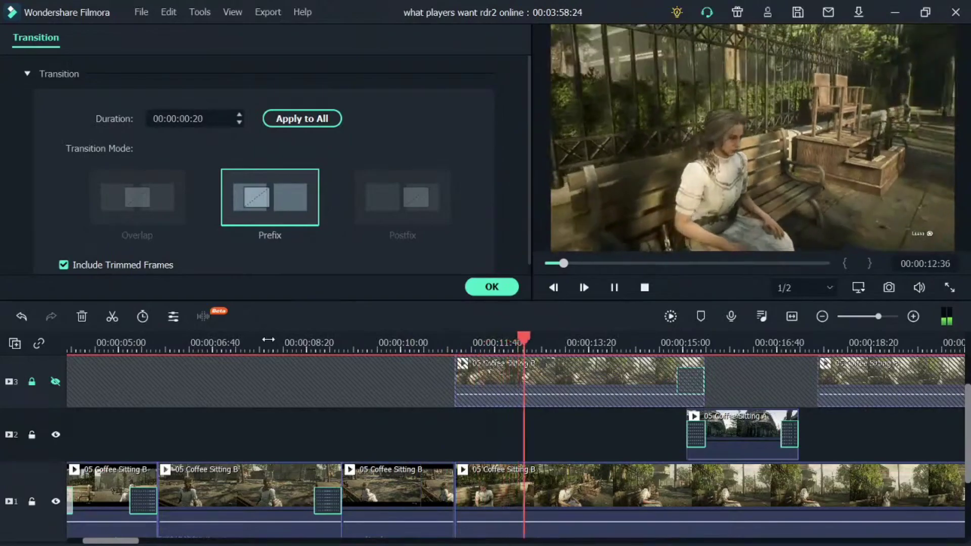
key(space)
- Add a Fade transition between the third and fourth 05 Coffee Sitting B clips on track 1, with a duration of 00:00:00:30
click(501, 293)
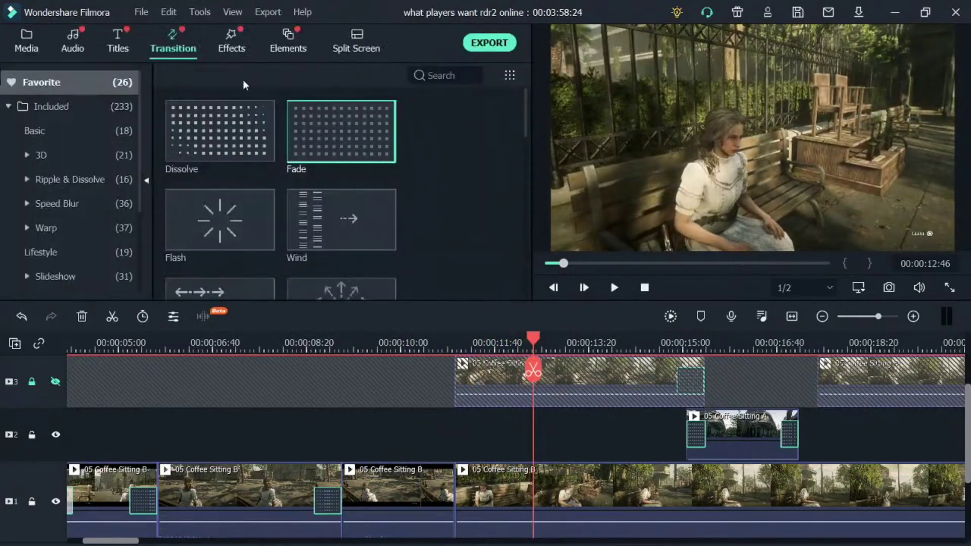
drag(345, 148, 454, 503)
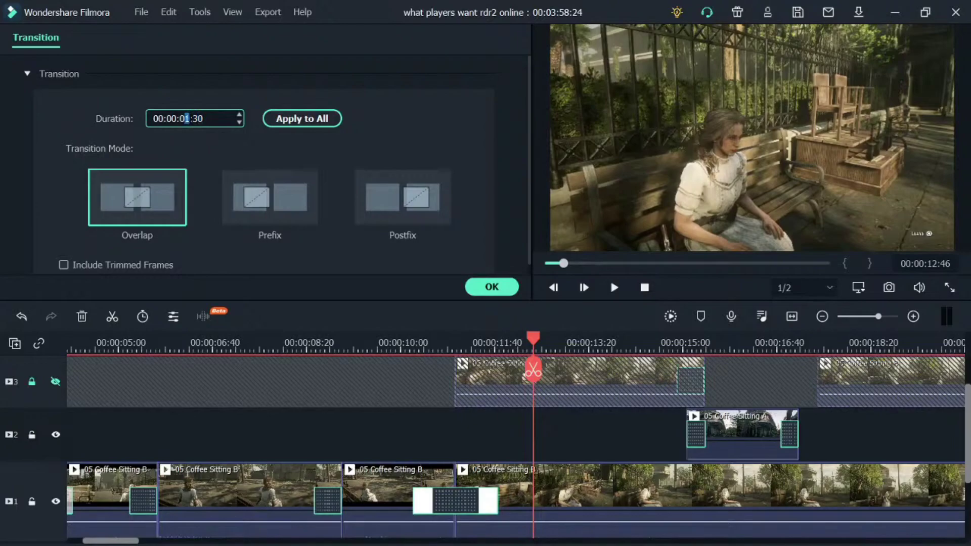
text(0)
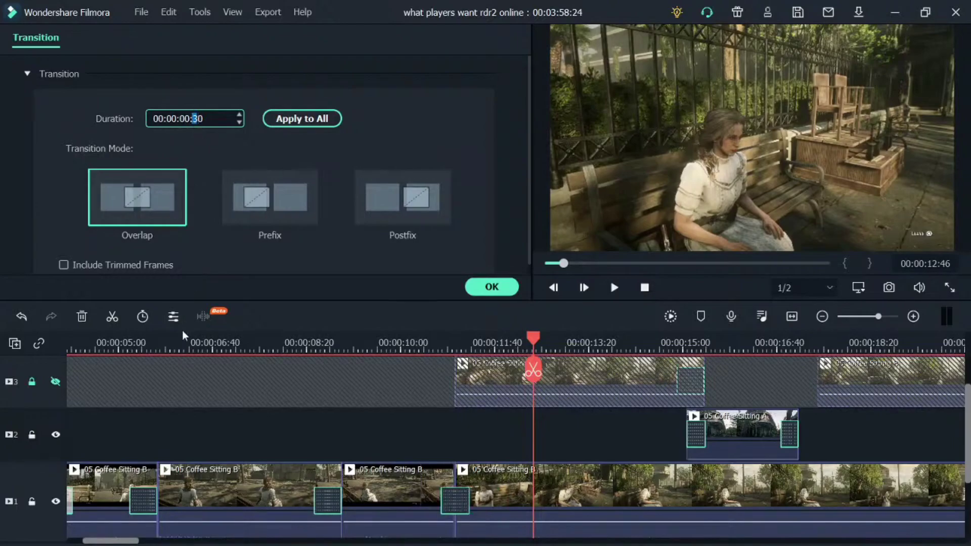
click(203, 338)
- Play the passage across the new fade on track 1 twice, stopping the second time at 00:00:13:44
key(space)
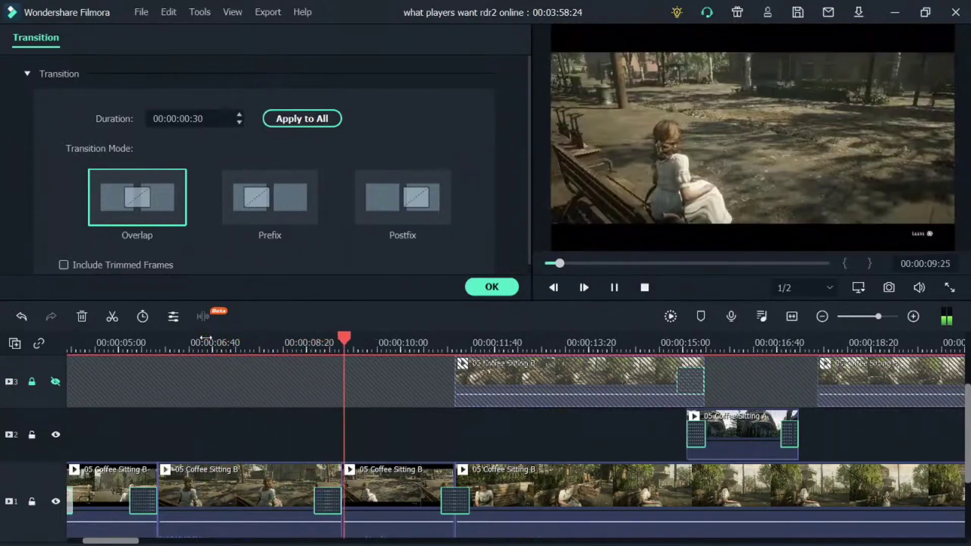
key(space)
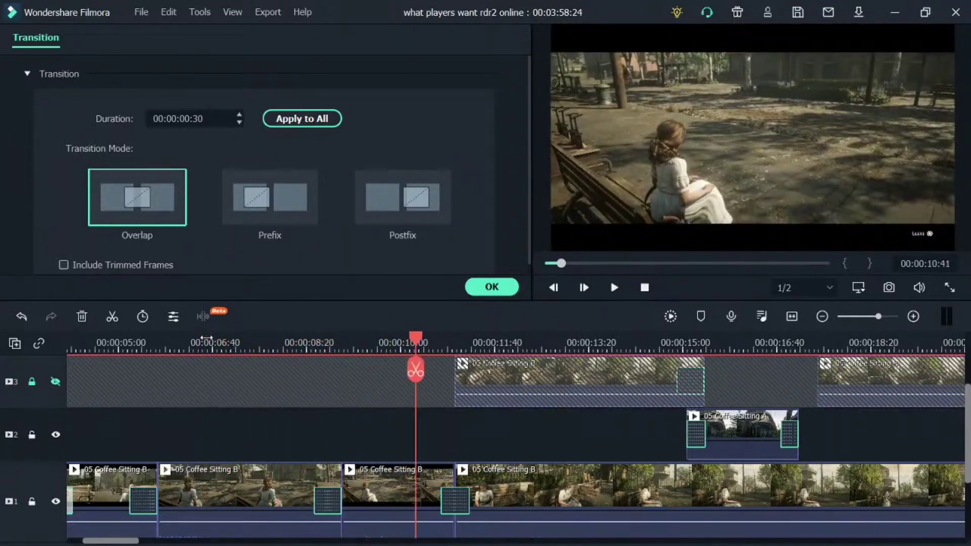
click(270, 339)
key(space)
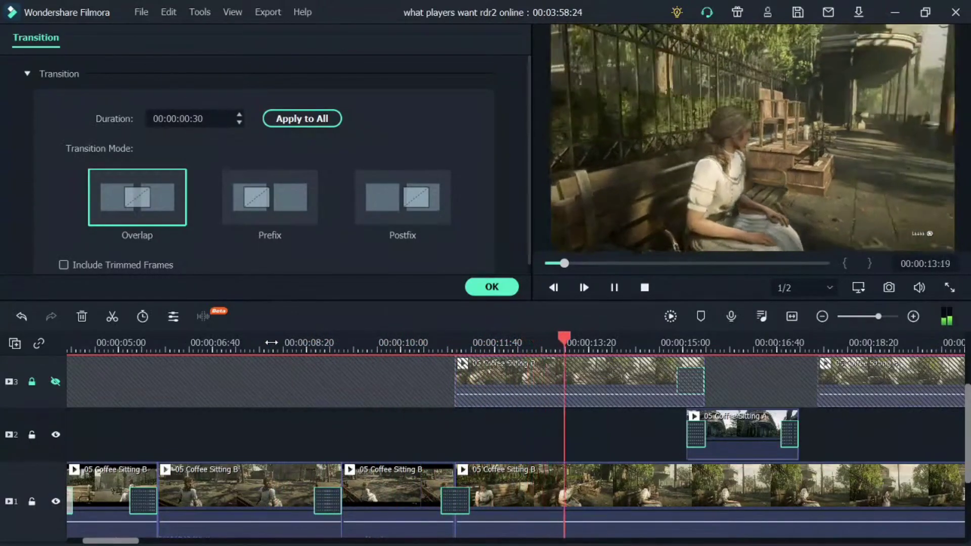
key(space)
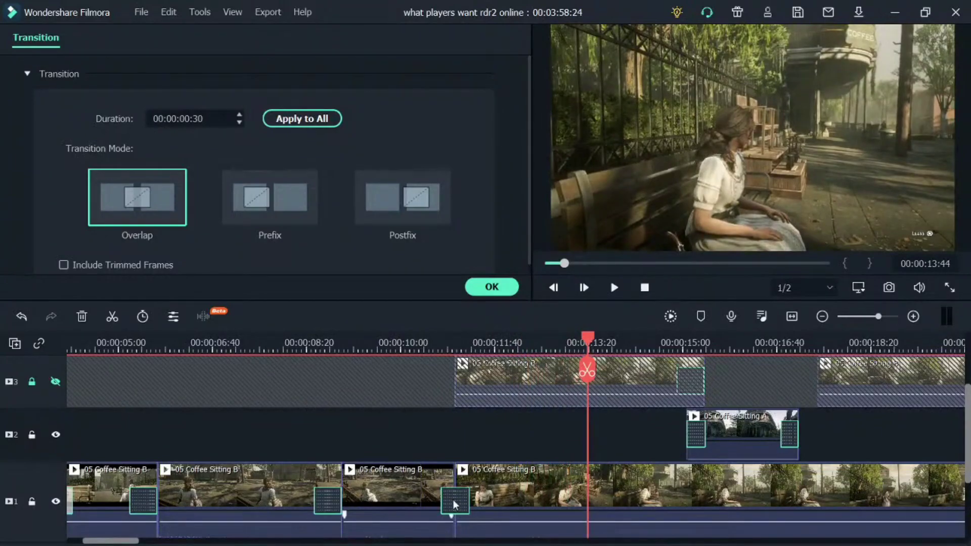
- Change the fade at the end of the third 05 Coffee Sitting B clip to Prefix mode and preview it
click(438, 503)
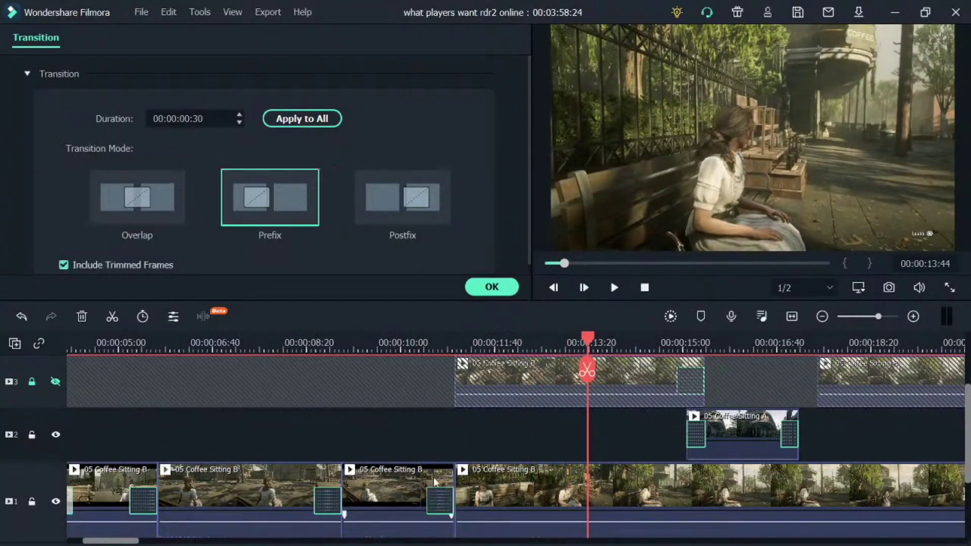
click(416, 348)
key(space)
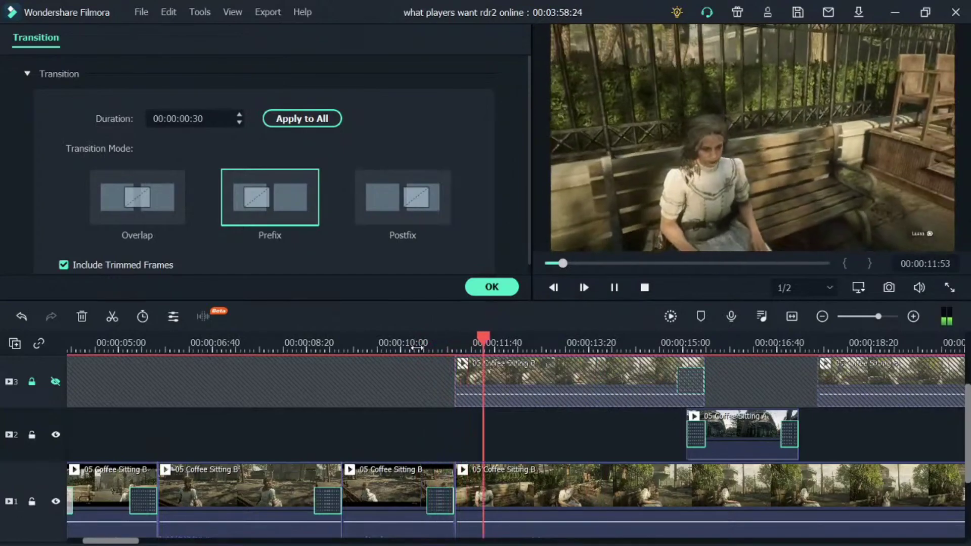
key(space)
- Crop the third 05 Coffee Sitting B clip on track 1 to 1458 x 820 at 16:9, removing the black bars and framing the seated woman
double_click(404, 493)
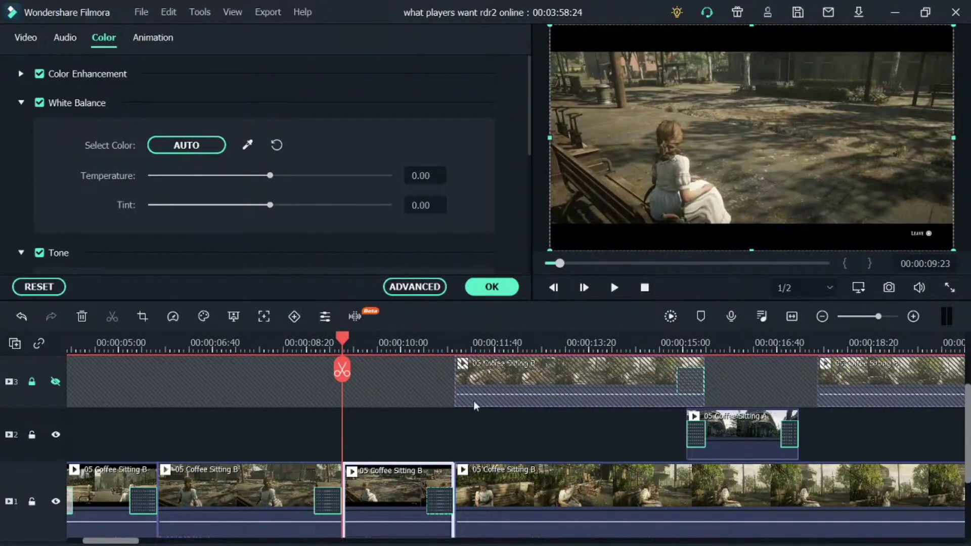
right_click(407, 492)
click(474, 224)
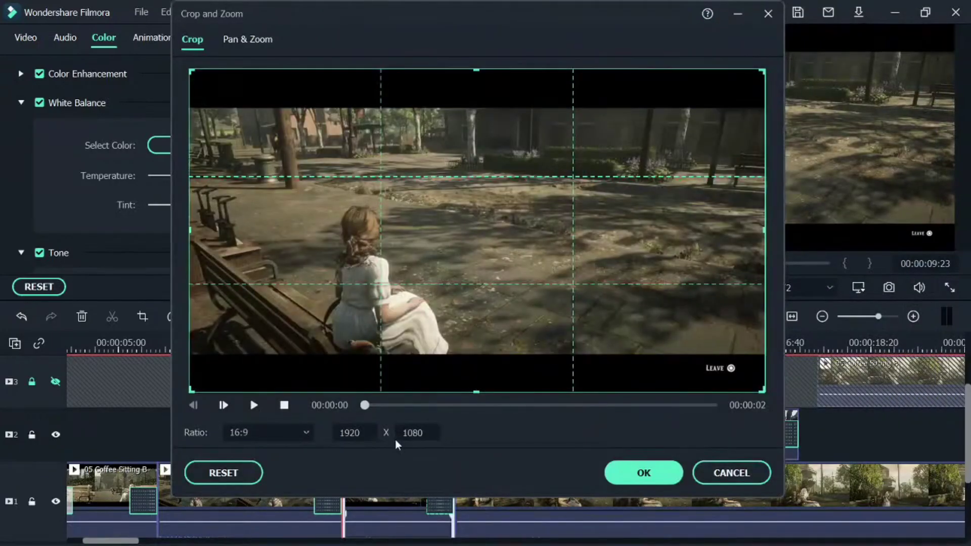
click(417, 432)
key(Return)
drag(425, 228, 453, 268)
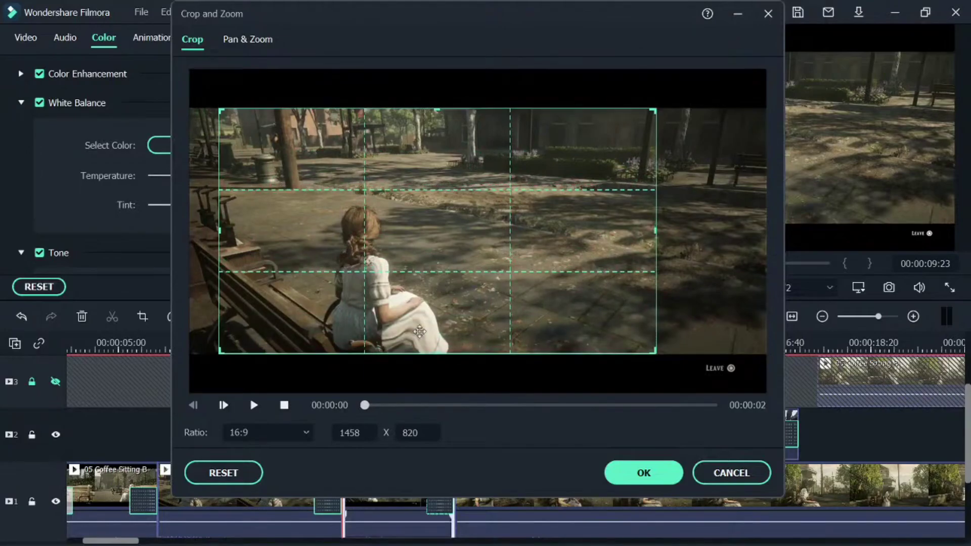
click(254, 405)
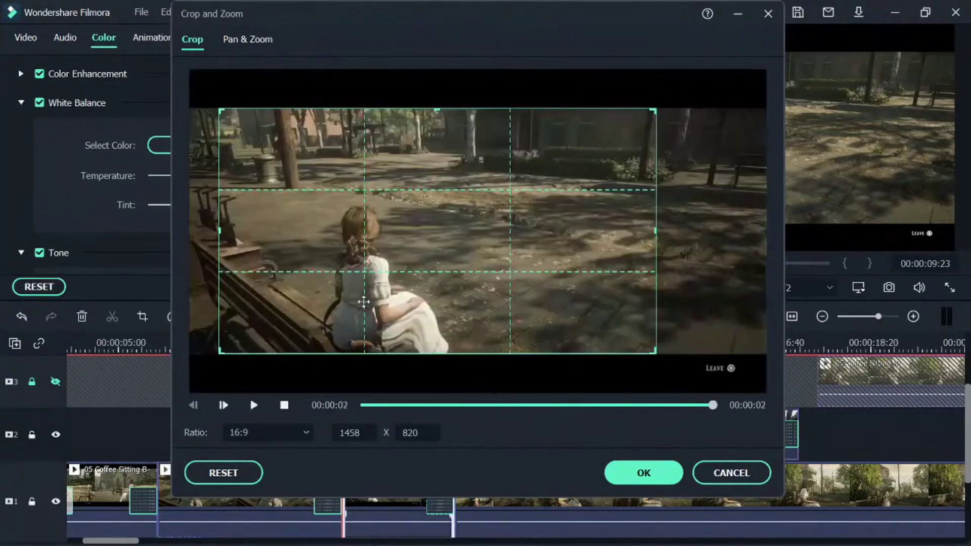
drag(434, 238, 406, 240)
click(643, 472)
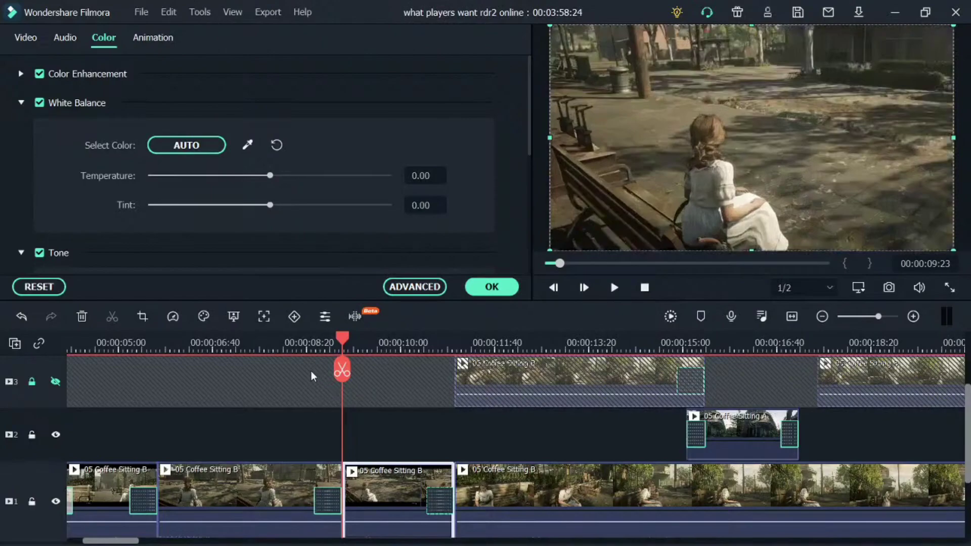
- Play the sequence from before the cropped clip through to 00:00:27:19
drag(342, 369, 269, 369)
key(space)
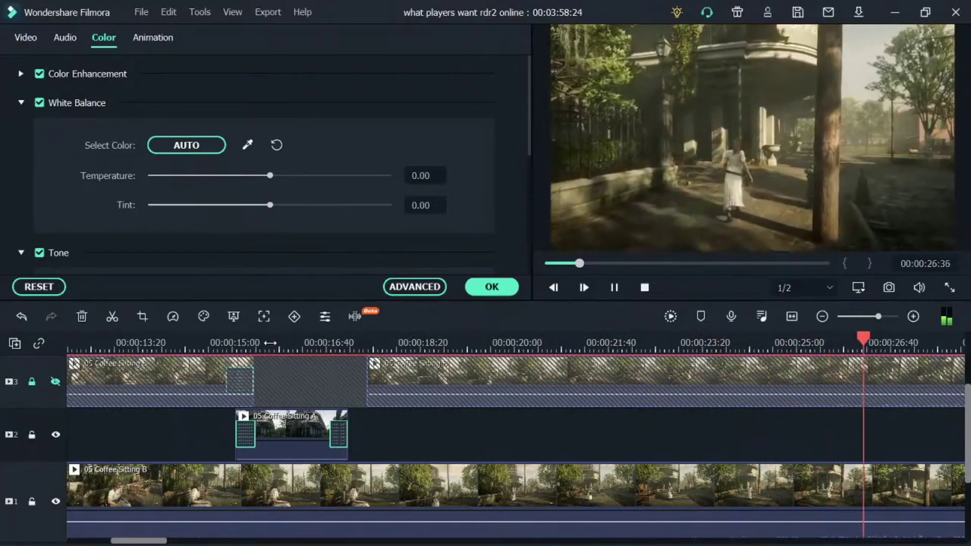
key(space)
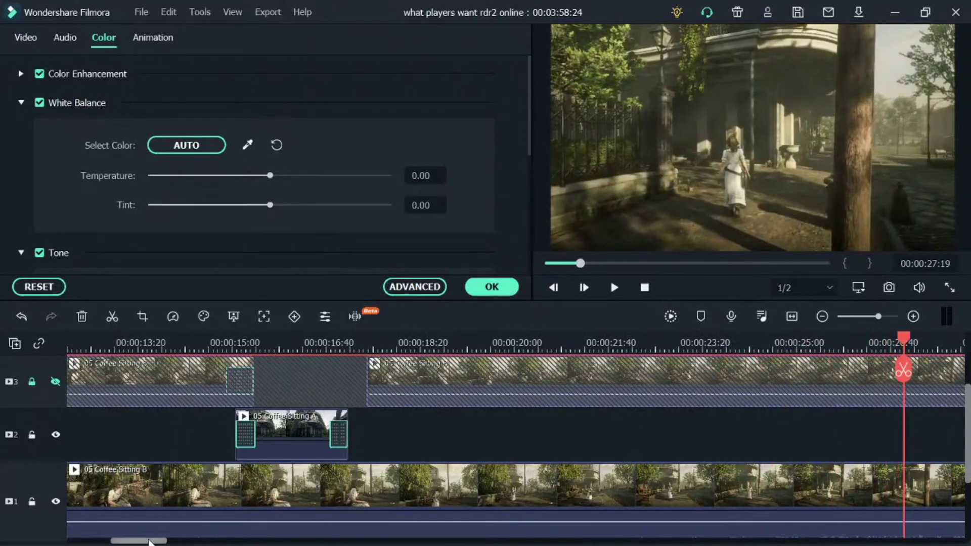
- Replay the opening clips, repeating the passage from 00:00:09:57 to check the fade from the cropped clip into the bench shot
drag(149, 541, 116, 542)
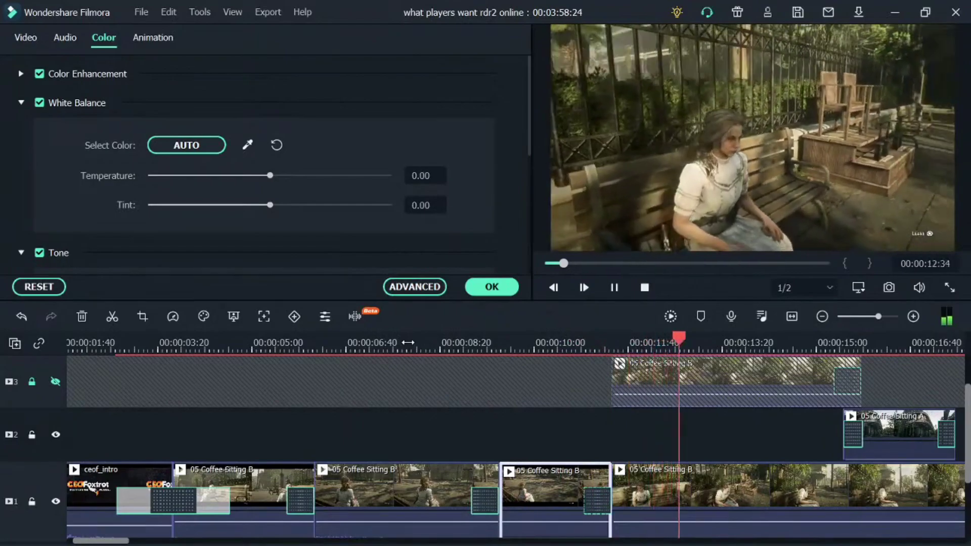
key(space)
click(531, 342)
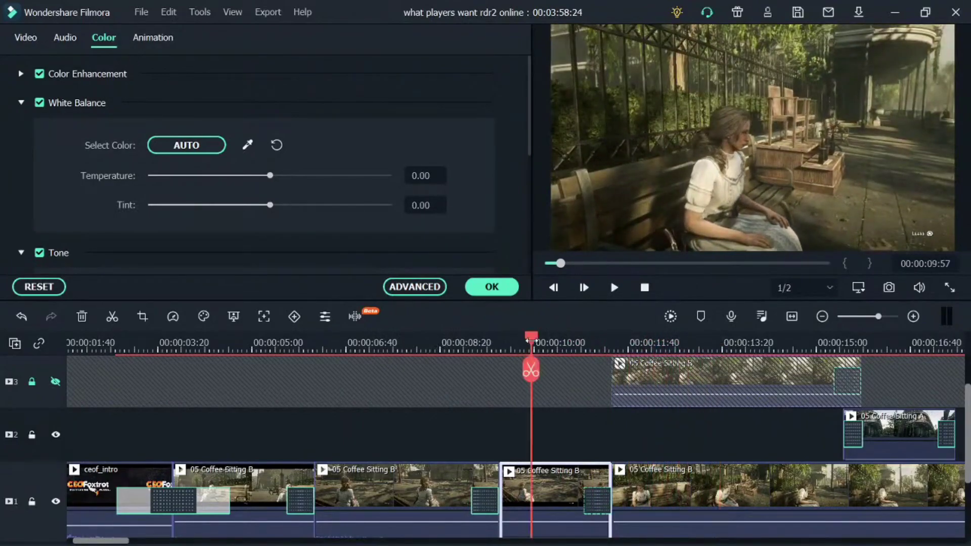
key(space)
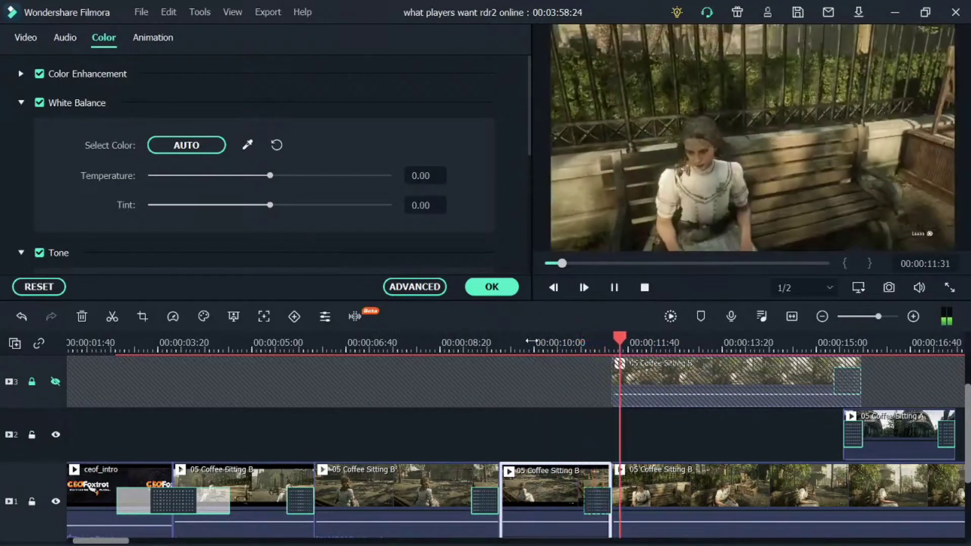
key(space)
click(530, 342)
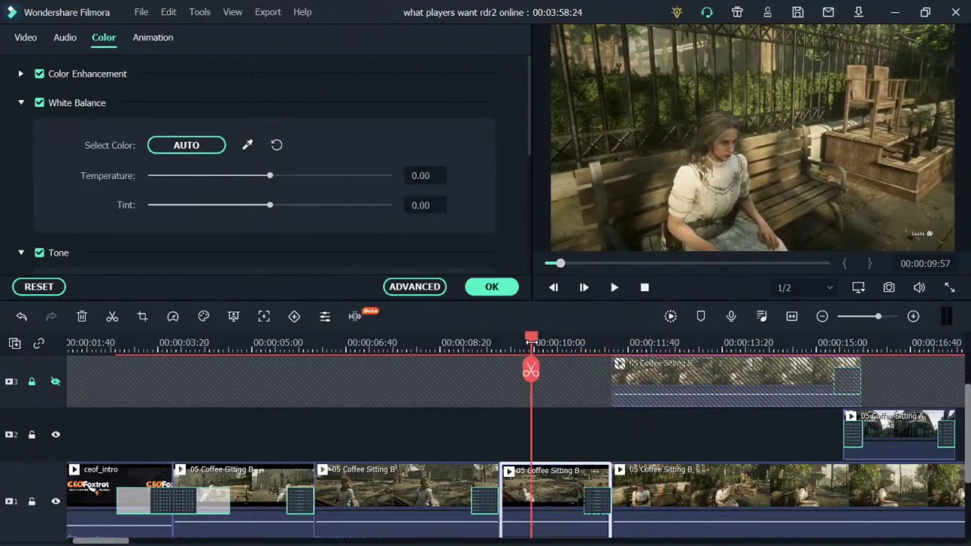
key(space)
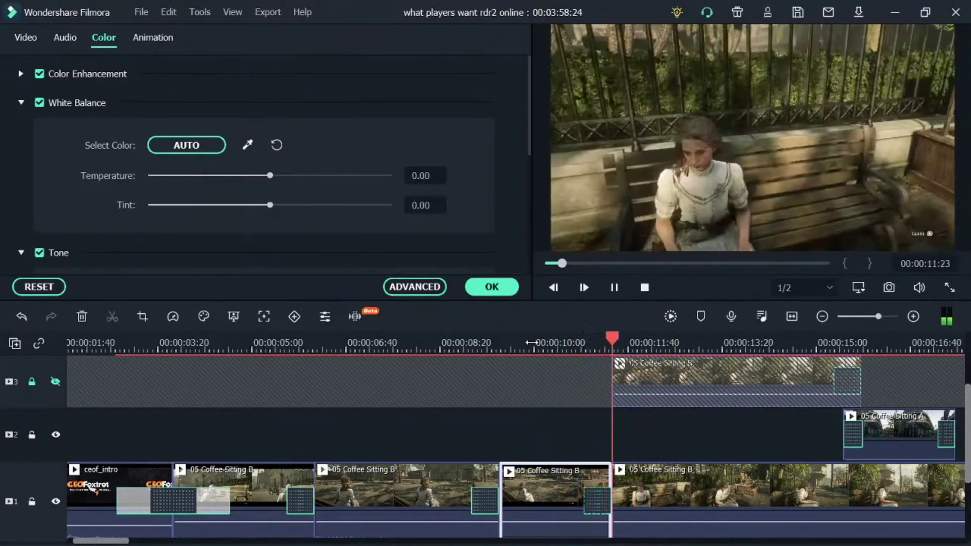
- Split the fourth 05 Coffee Sitting B clip on track 1 at 00:00:12:20 and delete the part before the split
key(space)
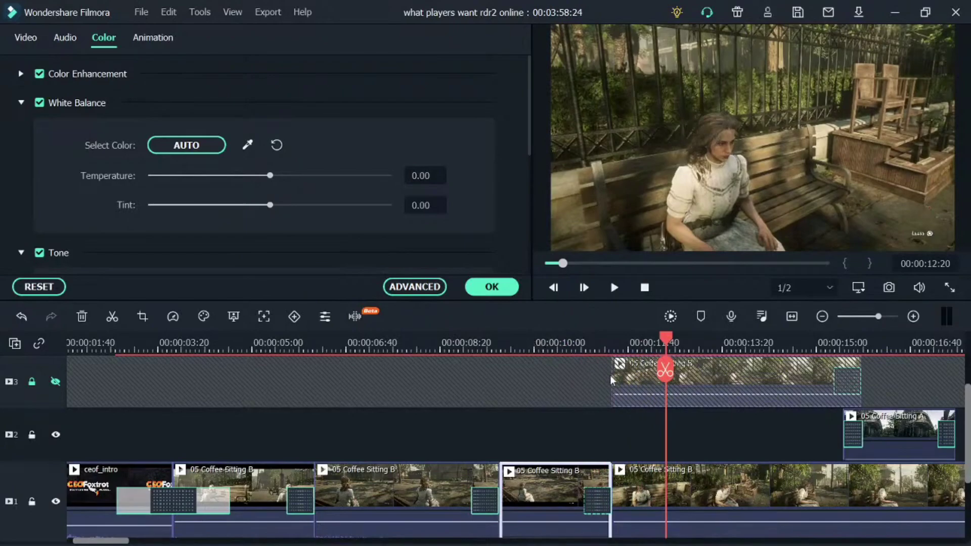
click(665, 372)
click(651, 485)
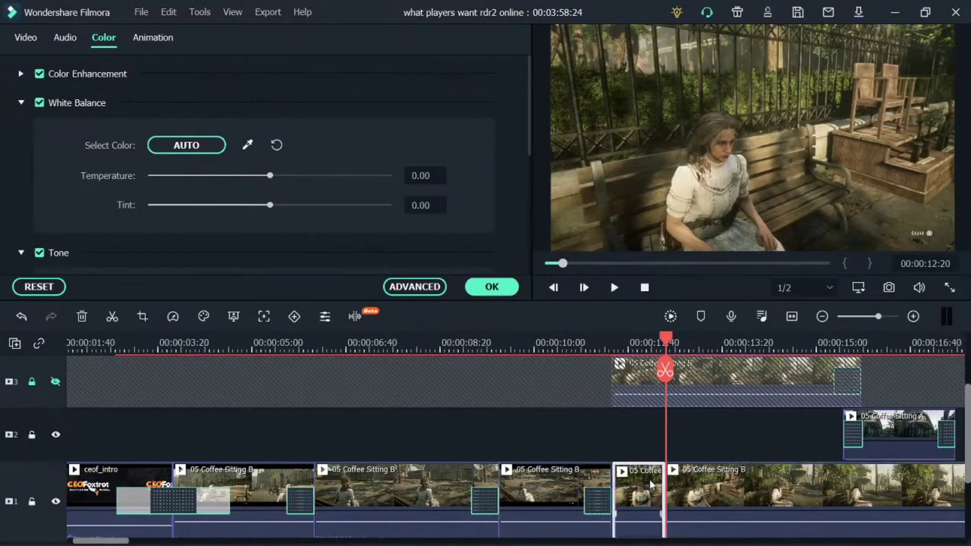
key(Delete)
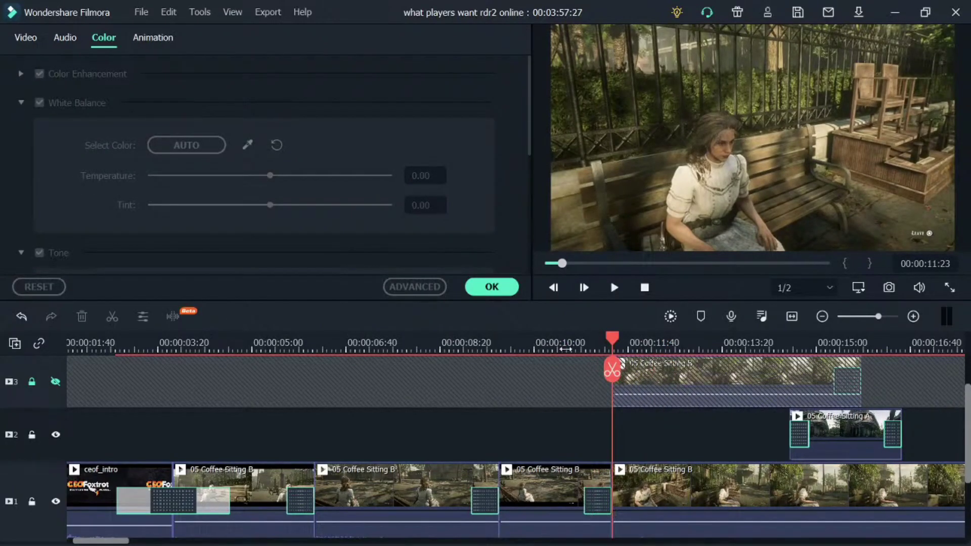
- Replay the fade from the cropped clip into the newly trimmed bench shot three times to judge its starting point
click(566, 348)
key(space)
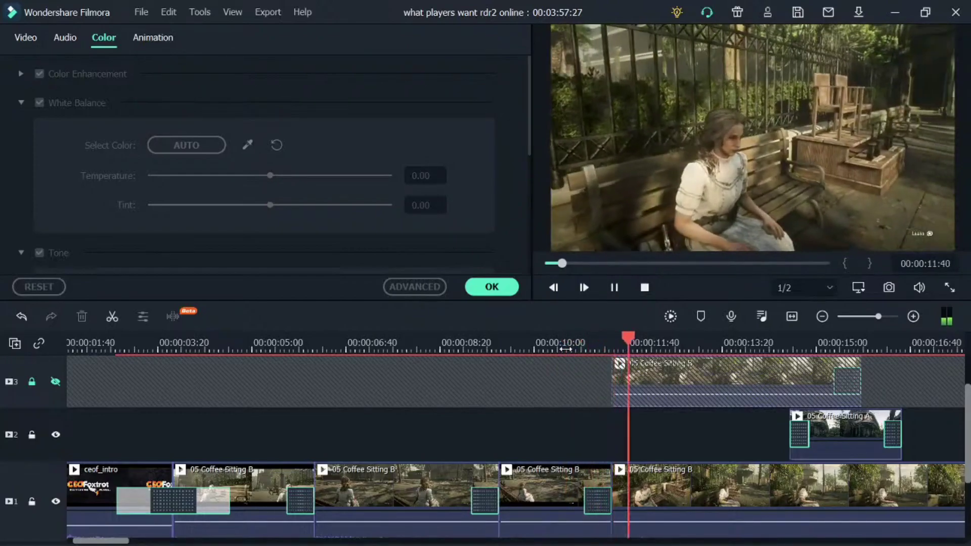
key(space)
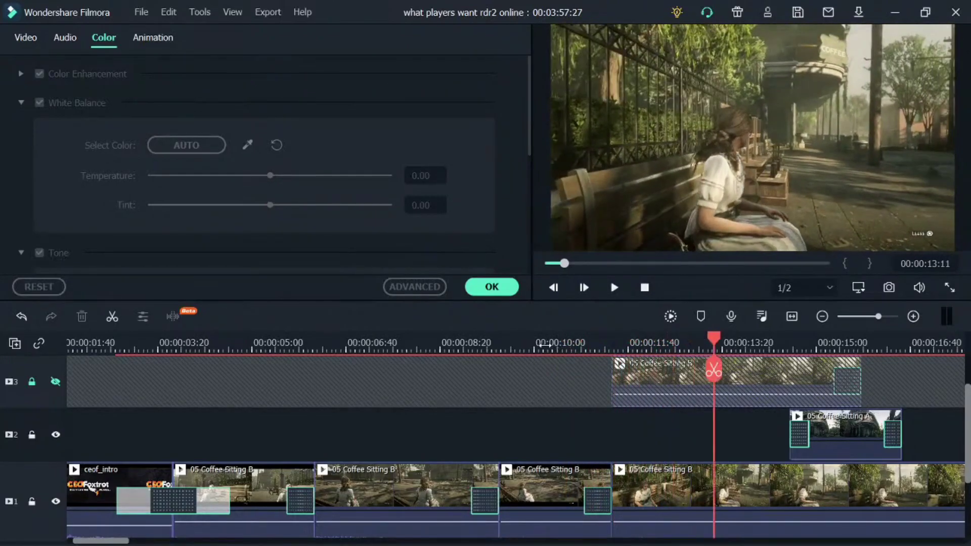
click(545, 346)
key(space)
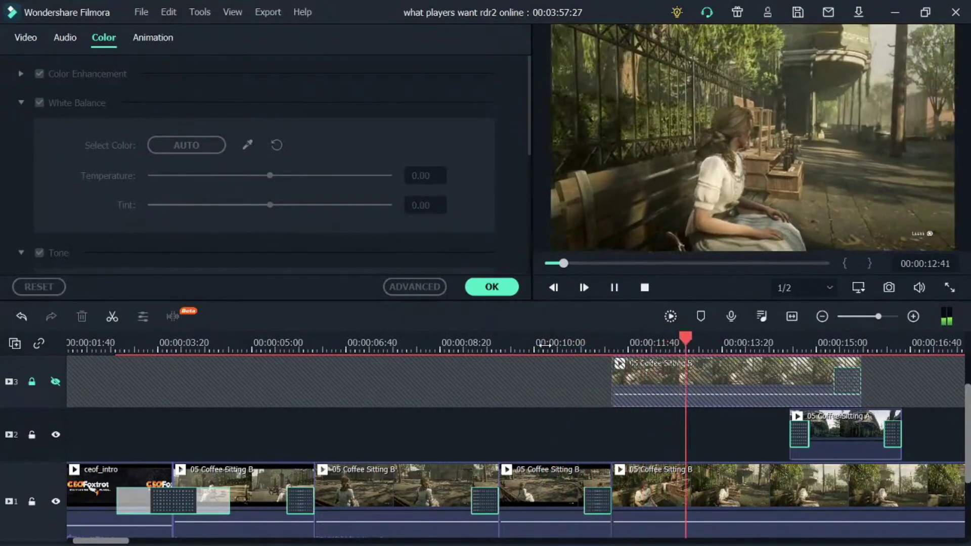
key(space)
click(568, 345)
key(space)
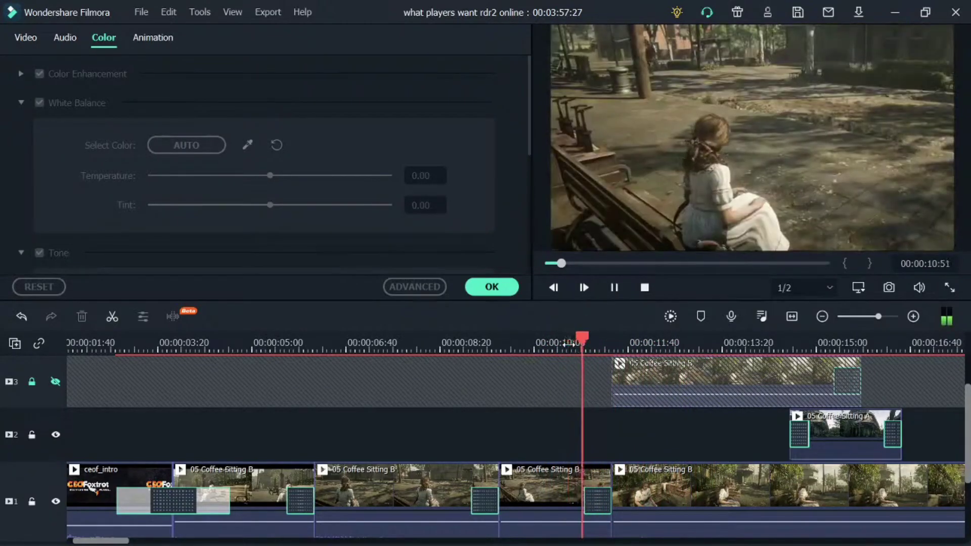
- Split the bench shot on track 1 again at 00:00:12:23 and delete the part before the split
key(space)
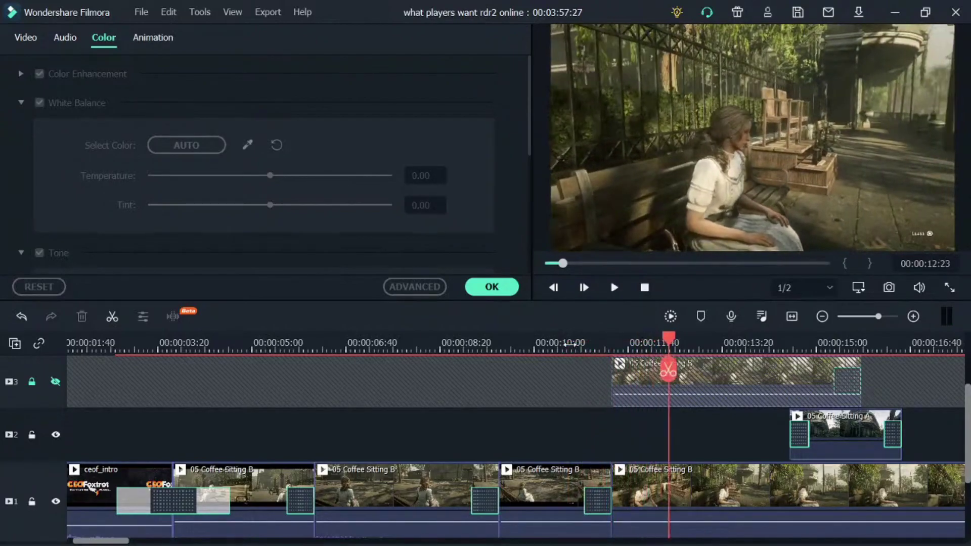
click(669, 370)
click(650, 503)
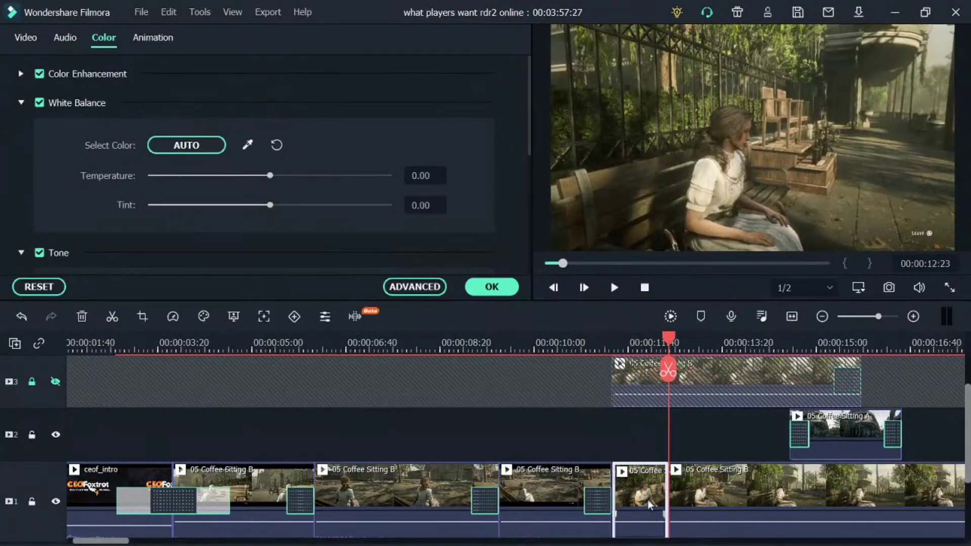
key(Delete)
- Play the passage from about 00:00:10:20 twice to check the transition into the bench shot after the second trim
click(554, 343)
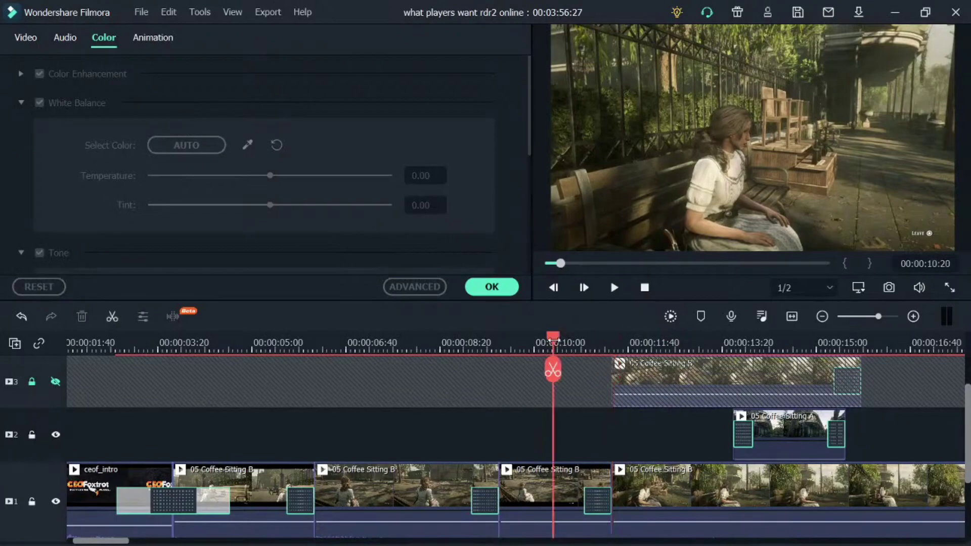
key(space)
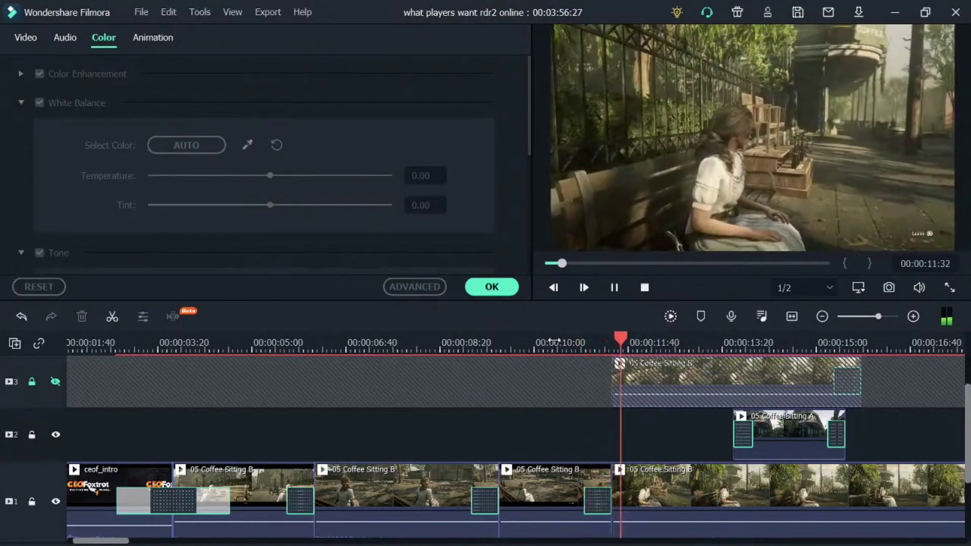
key(space)
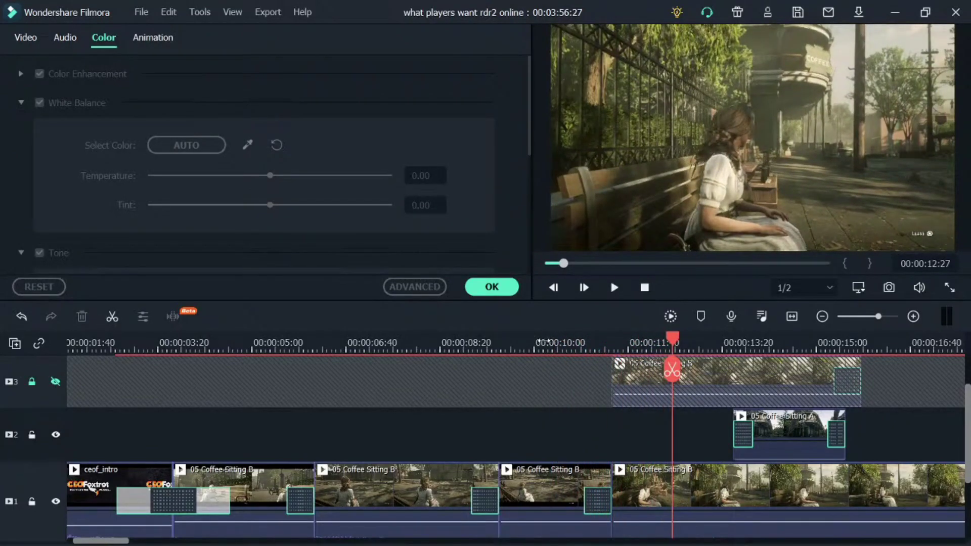
click(545, 344)
key(space)
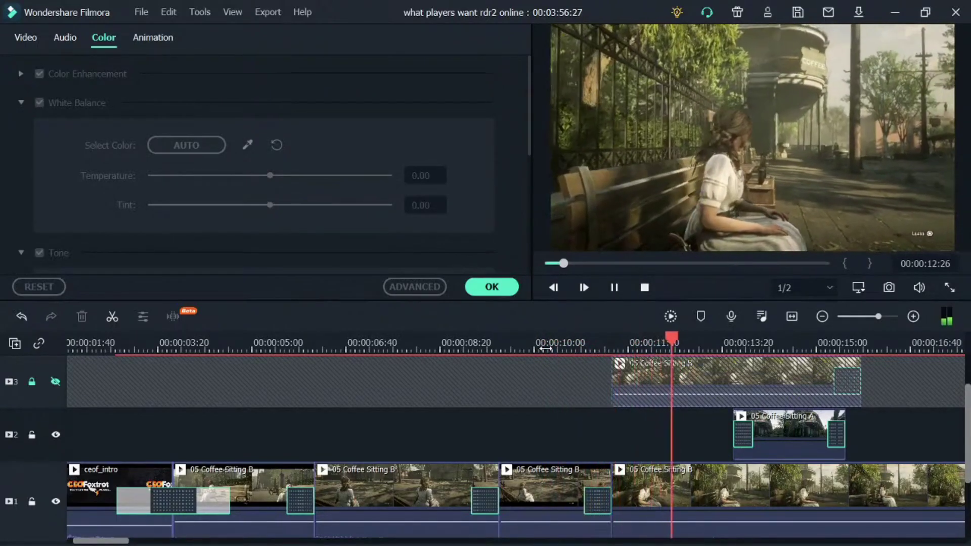
key(space)
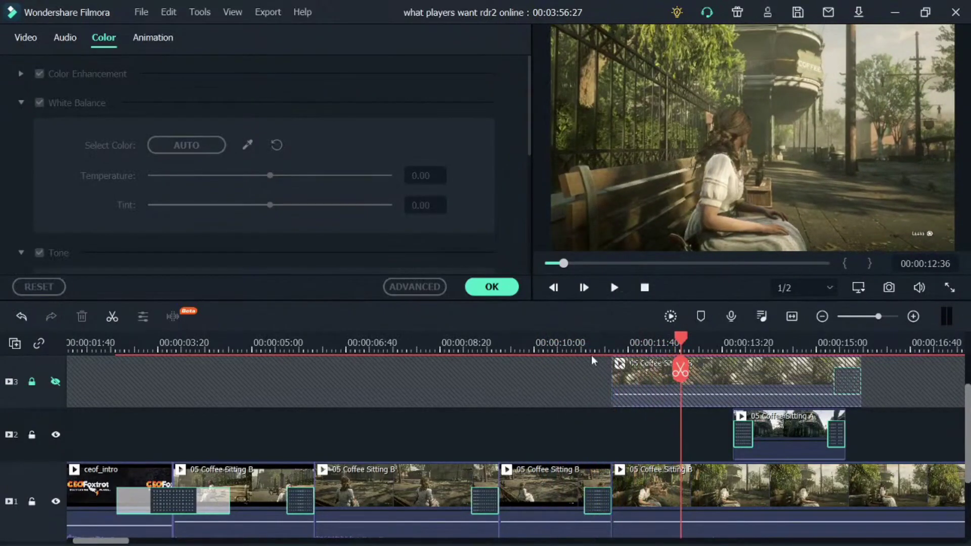
- Enlarge the preview to full screen and play the video from the beginning
click(949, 287)
click(30, 511)
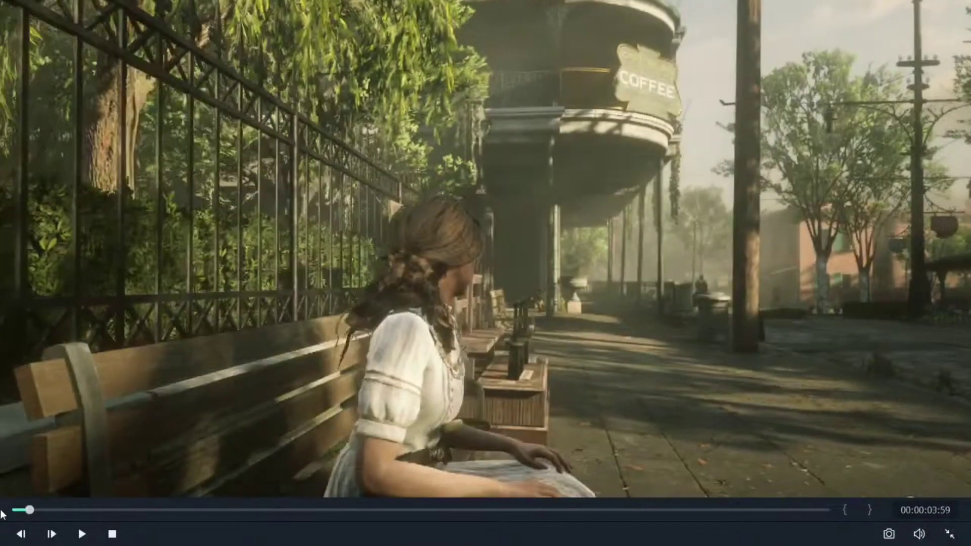
key(space)
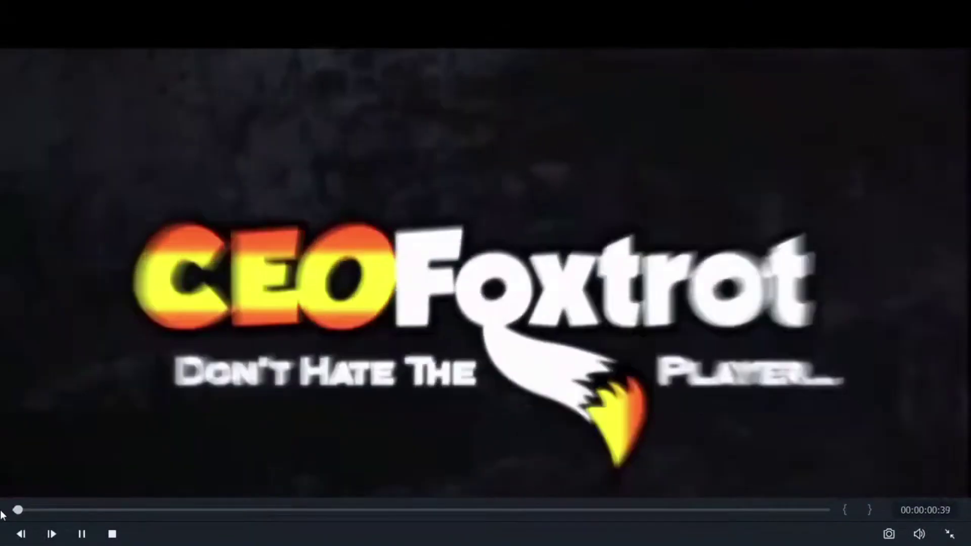